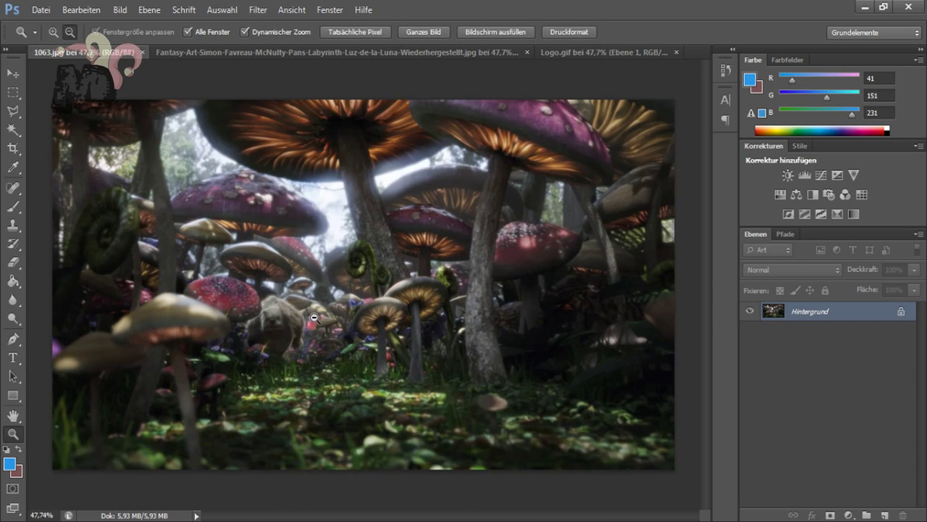
# Step: Trace a closed pen path around the mushrooms and grass right of the creature and make it a selection
pyautogui.press('p')
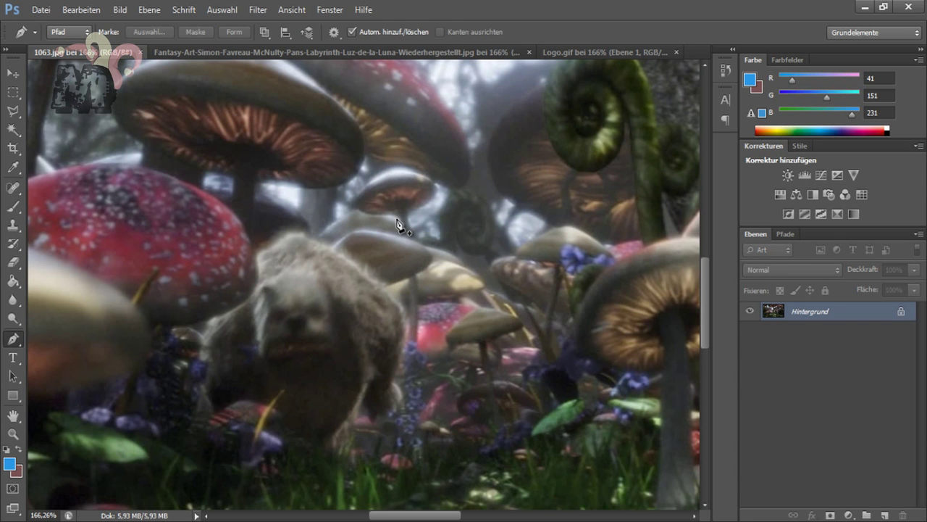
pyautogui.moveTo(427, 244); pyautogui.dragTo(484, 281)
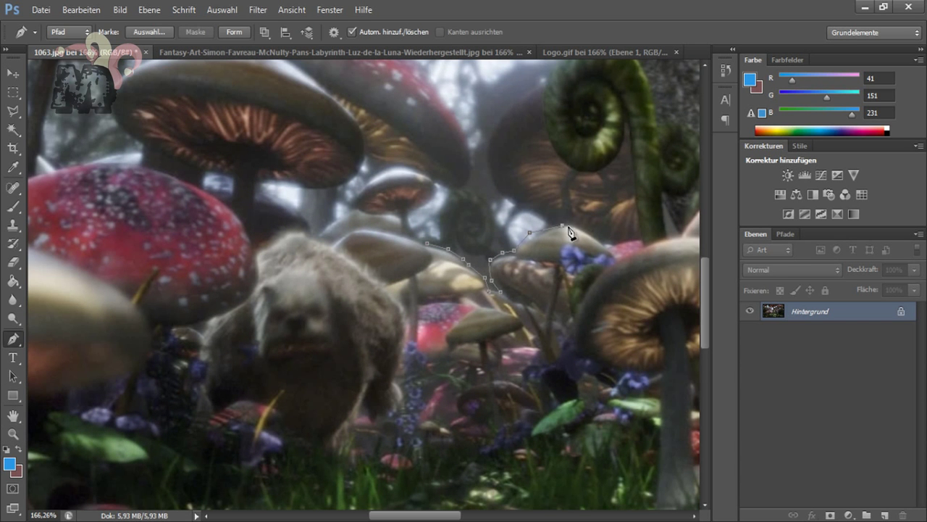
pyautogui.click(638, 450)
pyautogui.click(552, 479)
pyautogui.click(490, 481)
pyautogui.click(420, 481)
pyautogui.click(352, 480)
pyautogui.moveTo(307, 459); pyautogui.dragTo(318, 455)
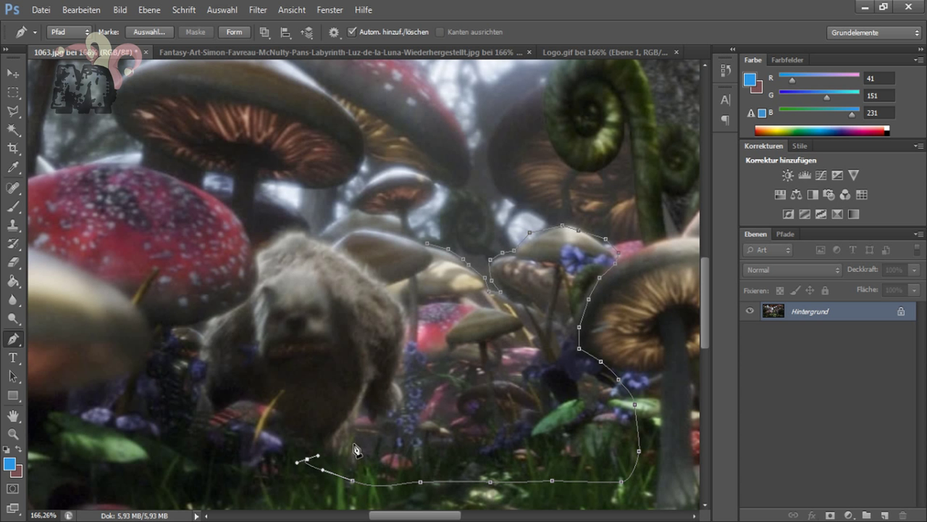
pyautogui.rightClick(432, 253)
pyautogui.click(528, 133)
pyautogui.click(543, 152)
# Step: Convert the Hintergrund background into the editable layer Ebene 0
pyautogui.click(585, 172)
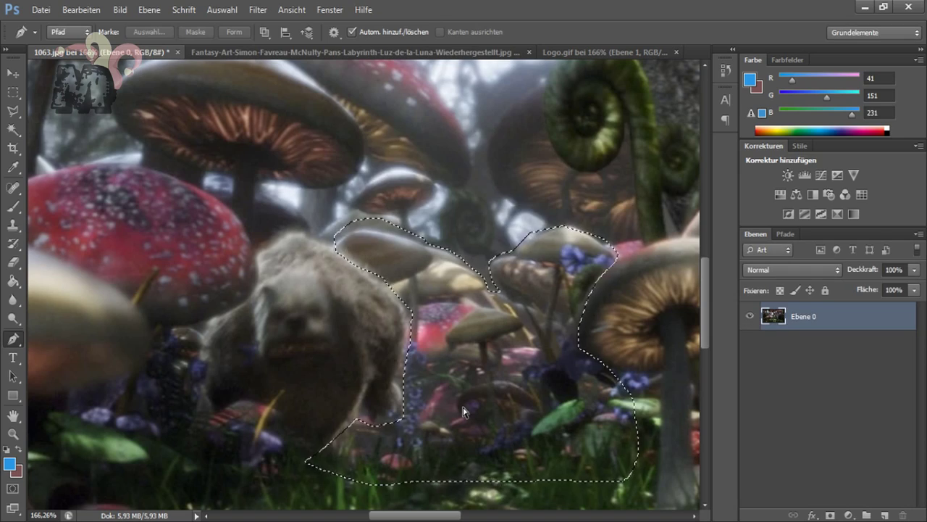
pyautogui.press('m')
pyautogui.scroll(-3, 300, 387)
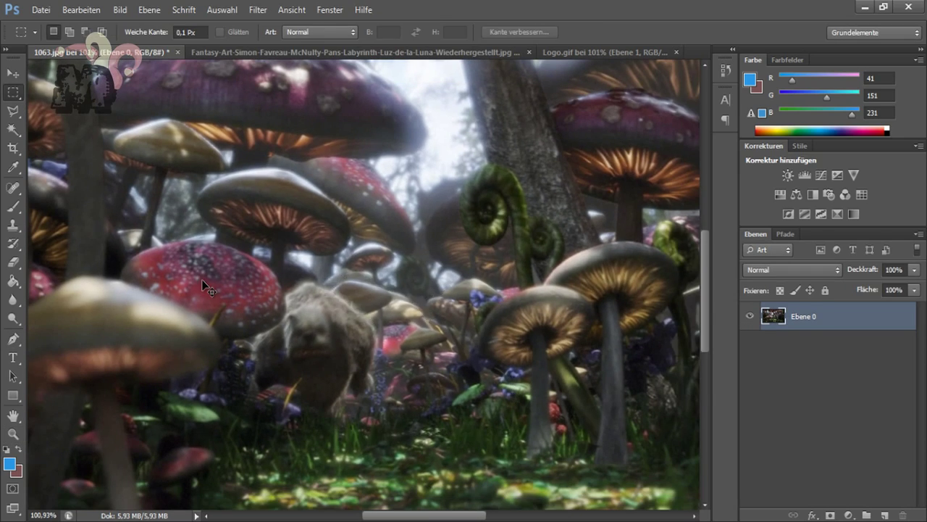
# Step: Copy the selected patch to new layer Ebene 1 and flip it horizontally
pyautogui.hotkey('ctrl', 'j')
pyautogui.rightClick(510, 116)
pyautogui.click(550, 290)
pyautogui.rightClick(445, 116)
pyautogui.click(517, 327)
# Step: Enlarge and position the flipped patch over the creature, then apply the transform
pyautogui.moveTo(381, 345); pyautogui.dragTo(369, 322)
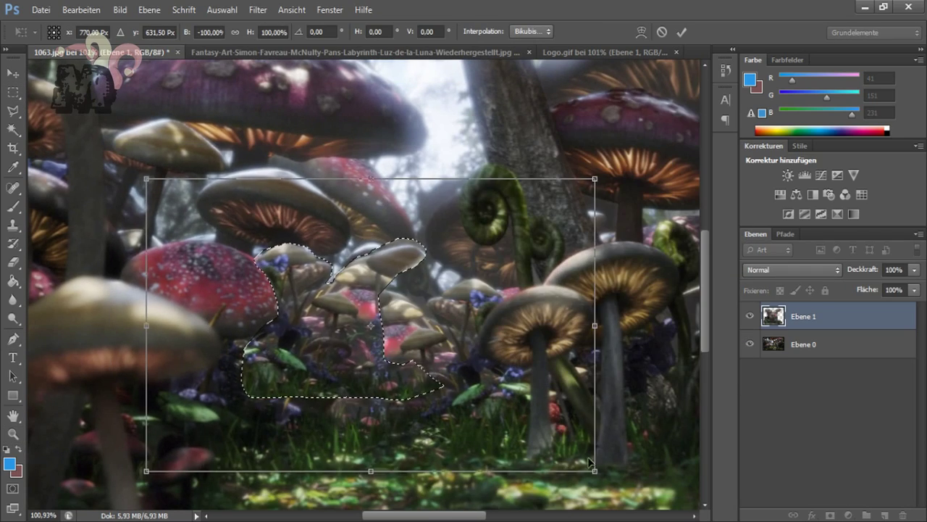
pyautogui.moveTo(591, 462); pyautogui.dragTo(615, 472)
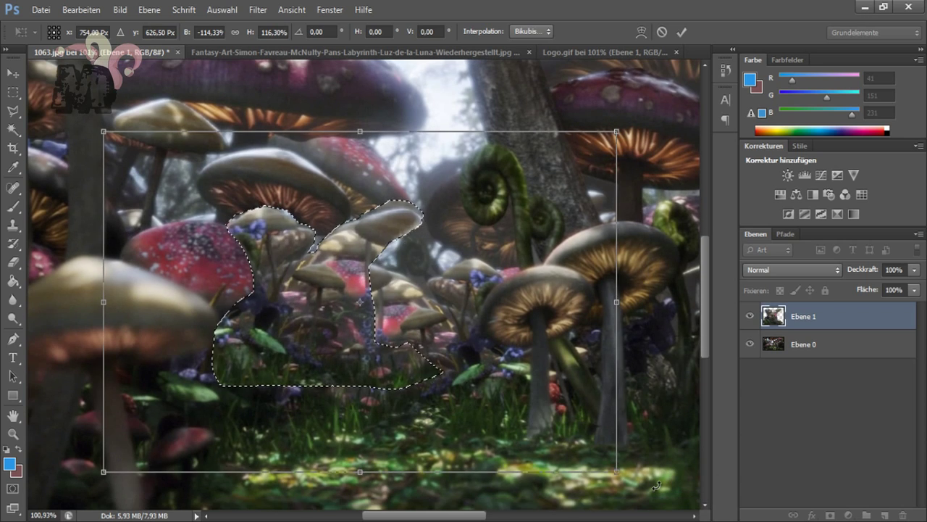
pyautogui.moveTo(500, 428); pyautogui.dragTo(522, 450)
pyautogui.moveTo(125, 166); pyautogui.dragTo(131, 157)
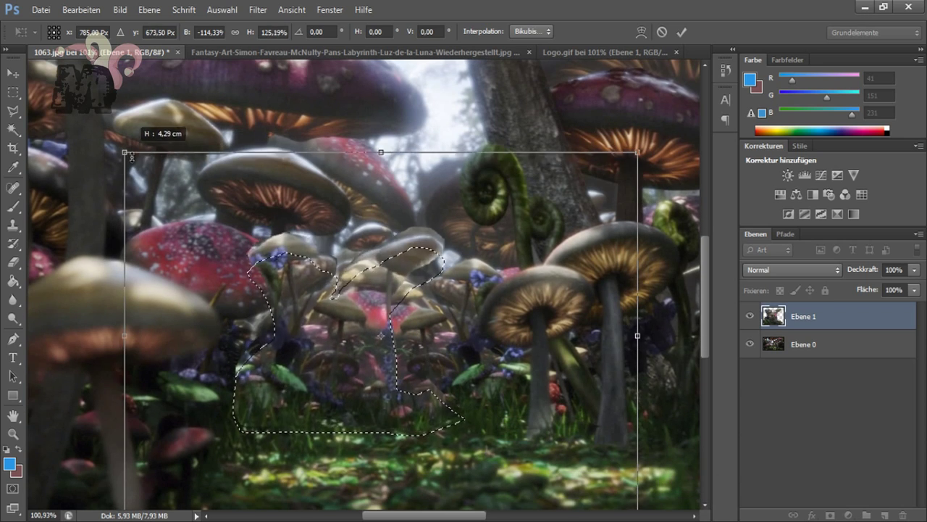
pyautogui.moveTo(275, 163); pyautogui.dragTo(265, 151)
pyautogui.press('Return')
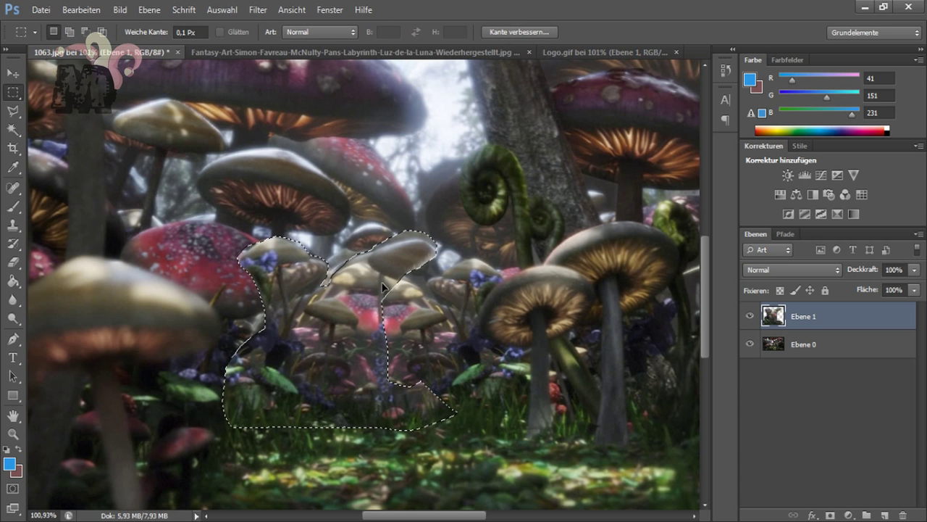
# Step: Deselect and set the Eraser to 100% strength
pyautogui.hotkey('ctrl', 'd')
pyautogui.press('e')
pyautogui.press('0')
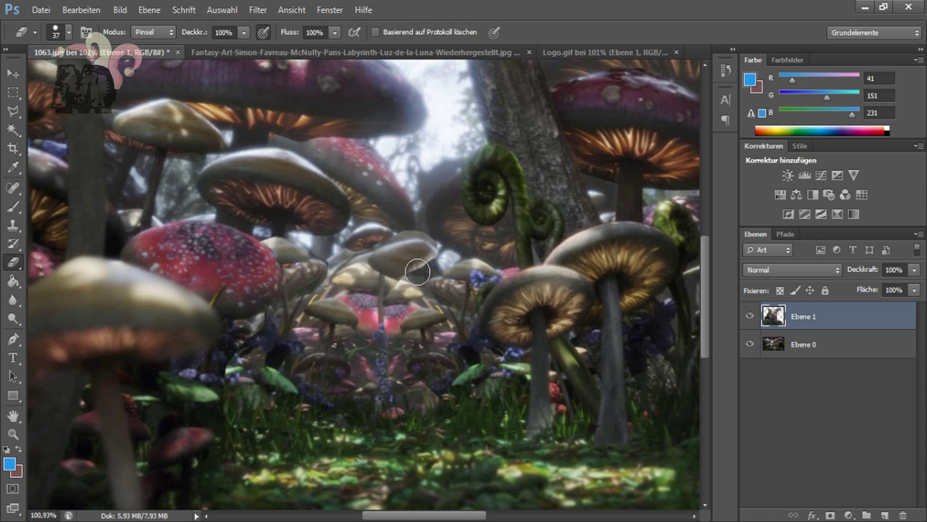
# Step: Erase the patch edges around the central cap with a size-54 eraser at 25% opacity, then zoom in
pyautogui.moveTo(401, 268); pyautogui.dragTo(358, 237)
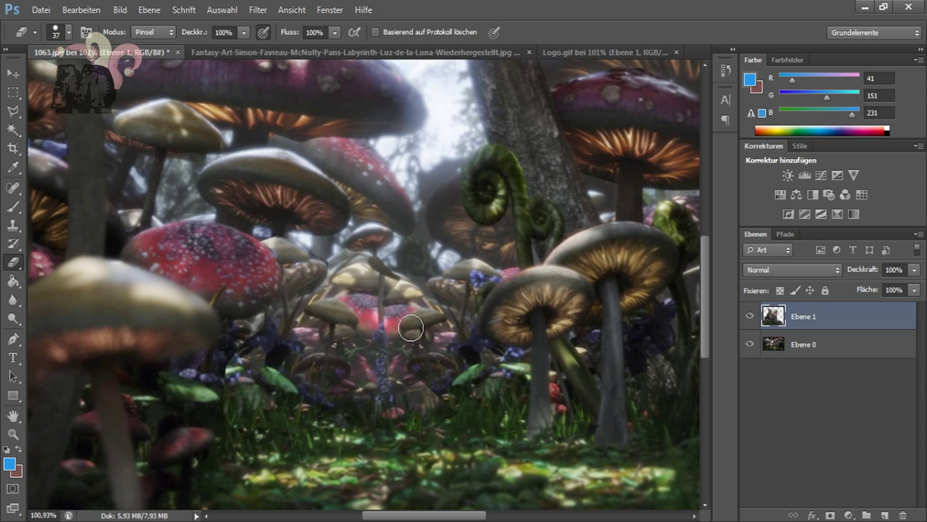
pyautogui.rightClick(507, 332)
pyautogui.moveTo(540, 368); pyautogui.dragTo(549, 369)
pyautogui.press('Return')
pyautogui.press('2')
pyautogui.press('5')
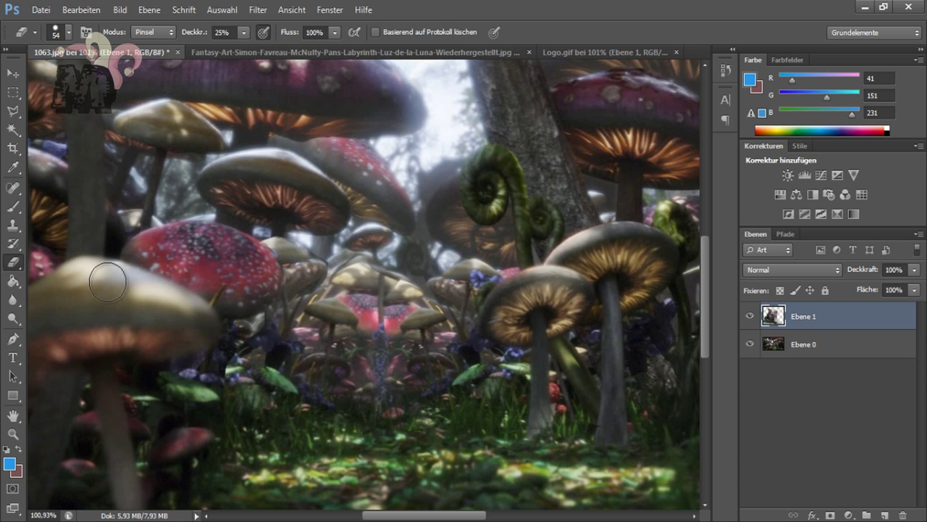
pyautogui.press('z')
pyautogui.click(452, 307)
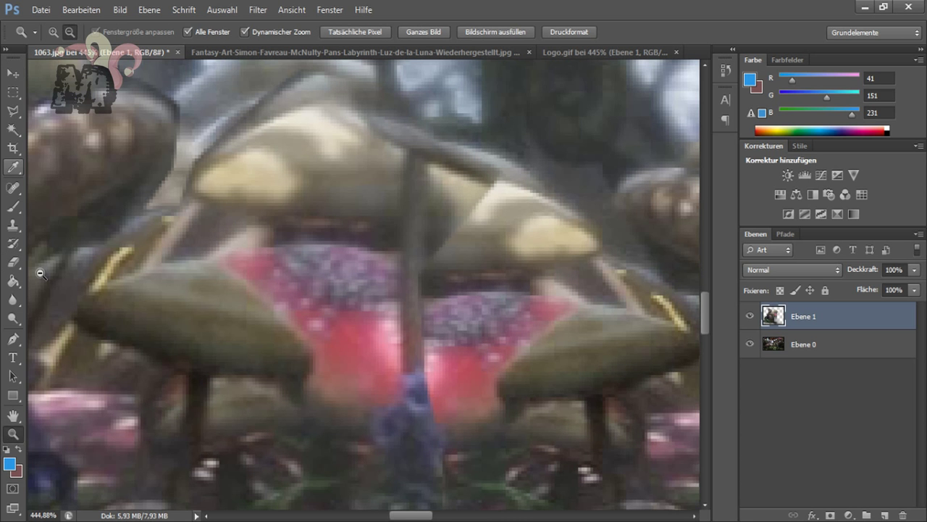
# Step: Zoom to about 445% and Polygonal-Lasso a small mushroom cap on Ebene 0 to copy it
pyautogui.click(333, 404)
pyautogui.press('l')
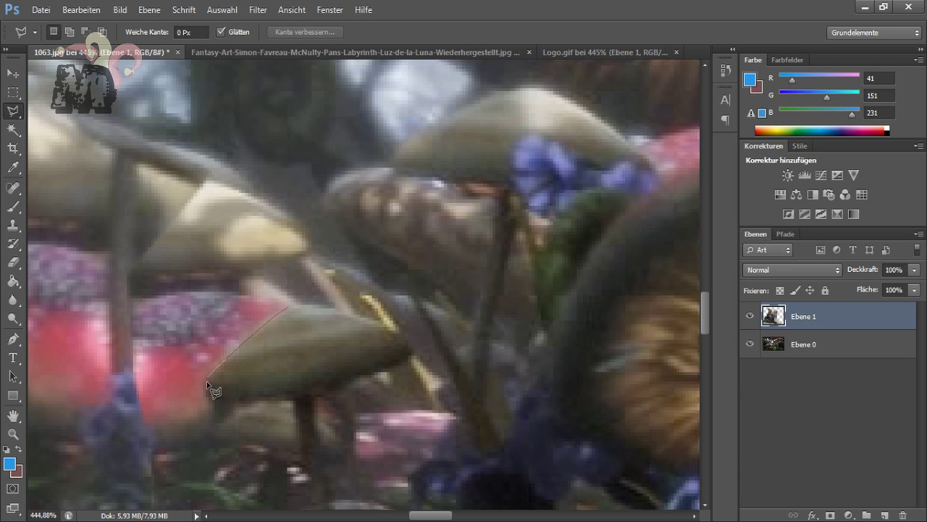
pyautogui.click(288, 313)
pyautogui.hotkey('ctrl', 'c')
pyautogui.click(472, 211)
pyautogui.hotkey('alt', '[')
pyautogui.press('z')
pyautogui.scroll(-5, 391, 408)
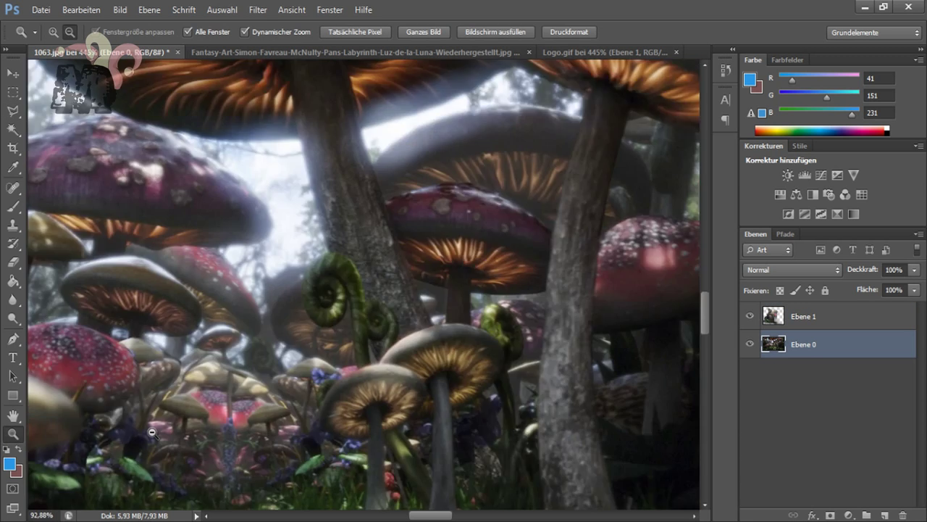
pyautogui.scroll(1, 391, 408)
# Step: Paste the cap onto Ebene 2, enlarge it to about 163%, tilt it about 9° and apply
pyautogui.hotkey('ctrl', 'v')
pyautogui.hotkey('ctrl', 'shift', ']')
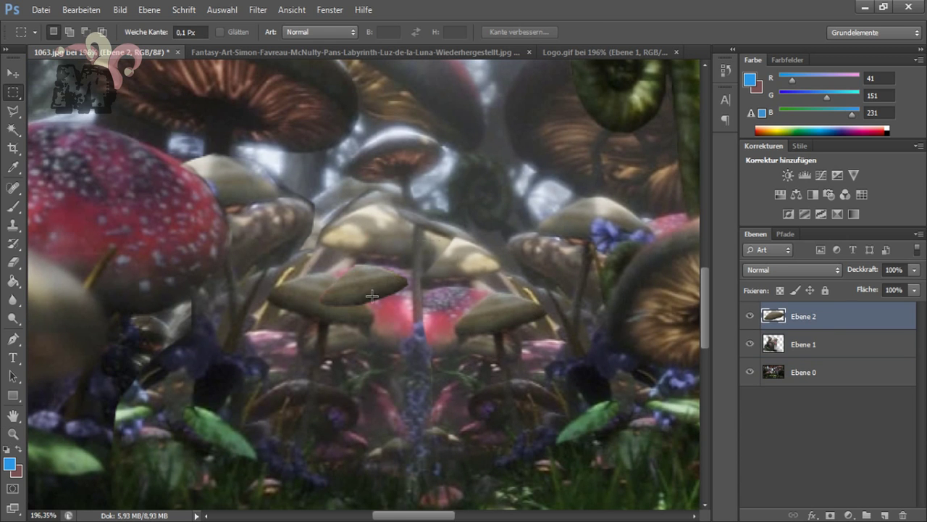
pyautogui.hotkey('ctrl', 't')
pyautogui.moveTo(454, 349)
pyautogui.mouseDown()
pyautogui.moveTo(549, 399)
pyautogui.moveTo(376, 416)
pyautogui.mouseUp()
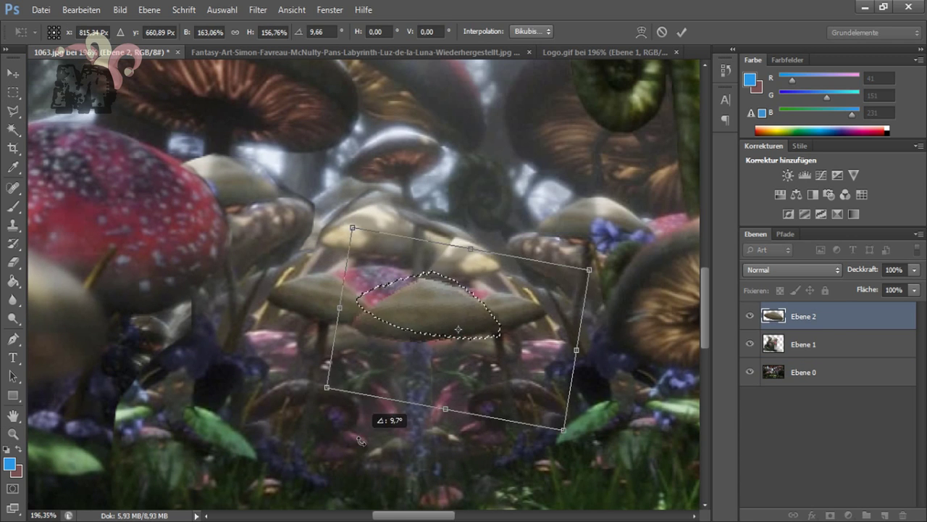
pyautogui.moveTo(435, 384); pyautogui.dragTo(436, 387)
pyautogui.press('Return')
pyautogui.click(776, 391)
# Step: Lasso-select a thin mushroom stem slice on Ebene 0
pyautogui.press('z')
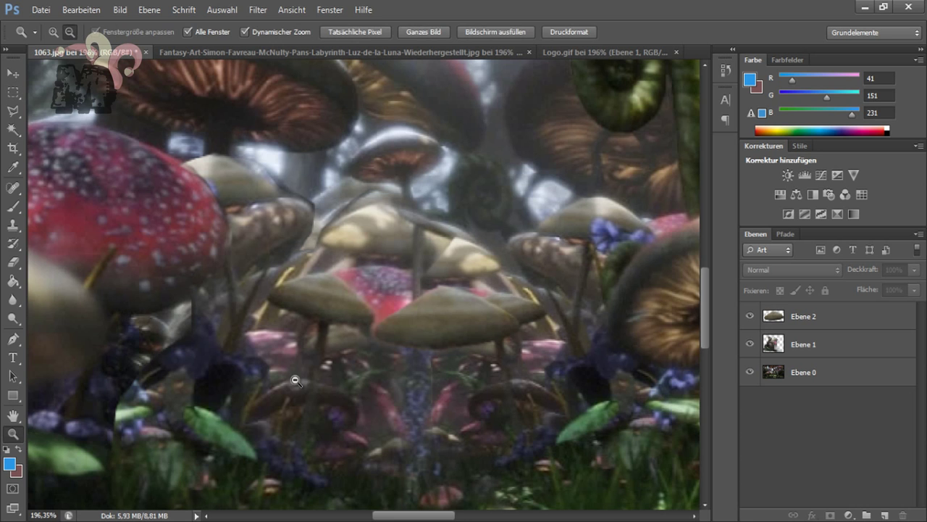
pyautogui.scroll(3, 299, 246)
pyautogui.press('l')
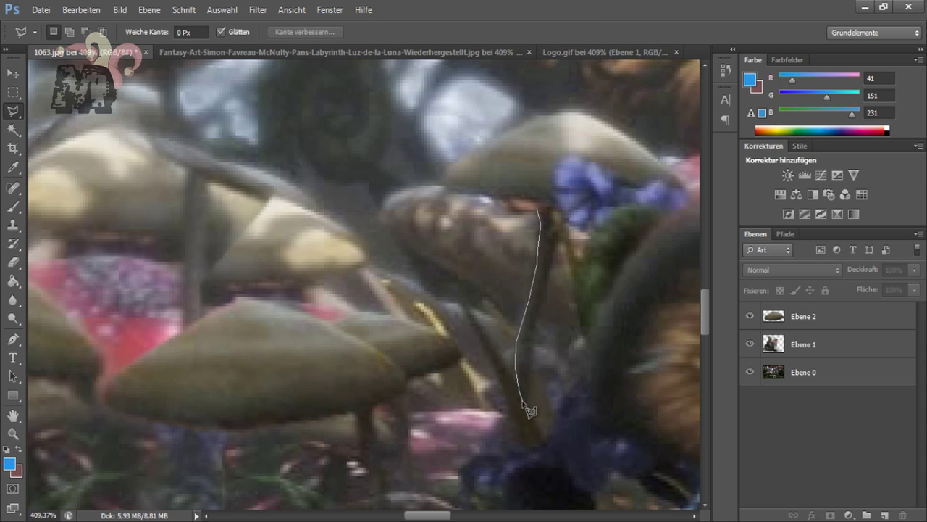
pyautogui.click(554, 215)
pyautogui.press('z')
pyautogui.scroll(-3, 237, 436)
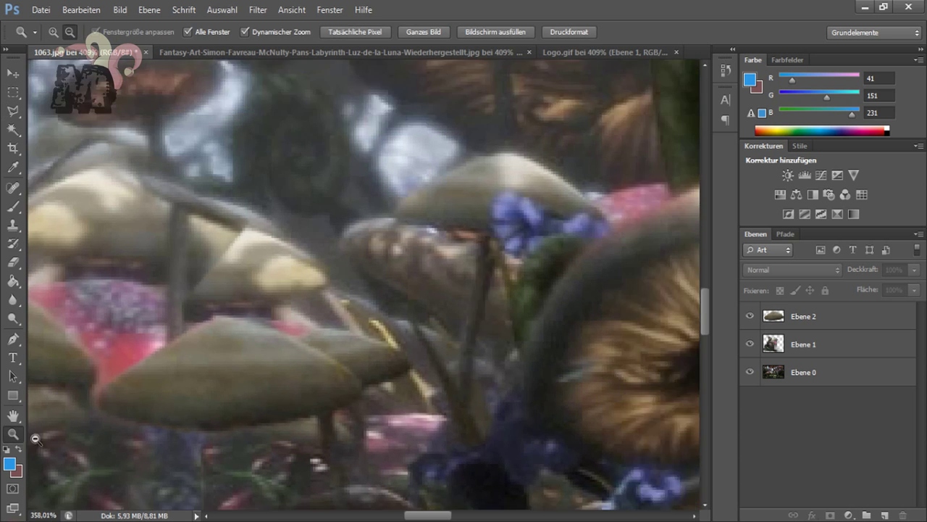
pyautogui.scroll(-3, 236, 437)
pyautogui.scroll(1, 236, 437)
pyautogui.press('m')
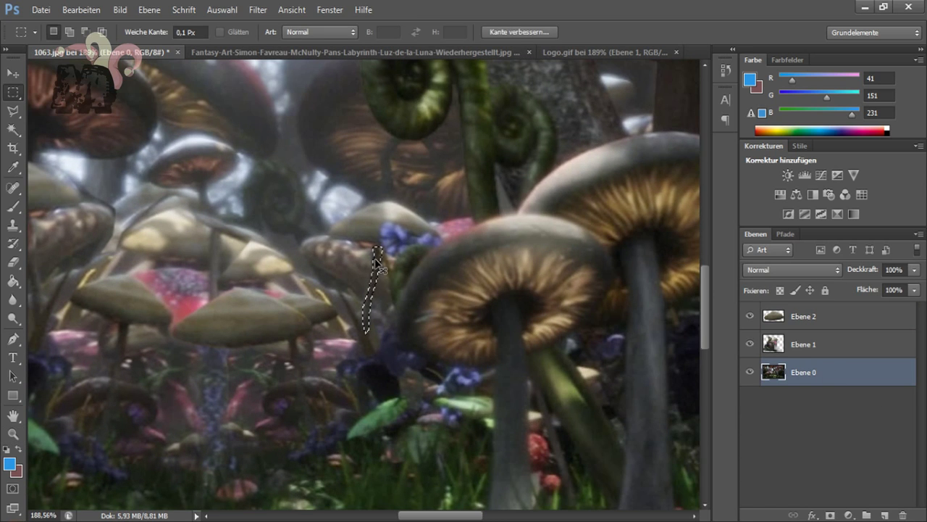
# Step: Copy the stem slice to Ebene 3, stretch it, move the layer up, and zoom out to fit
pyautogui.hotkey('ctrl', 'j')
pyautogui.hotkey('ctrl', 't')
pyautogui.moveTo(384, 334)
pyautogui.mouseDown()
pyautogui.moveTo(450, 484)
pyautogui.moveTo(359, 315)
pyautogui.mouseUp()
pyautogui.press('Return')
pyautogui.hotkey('ctrl', ']')
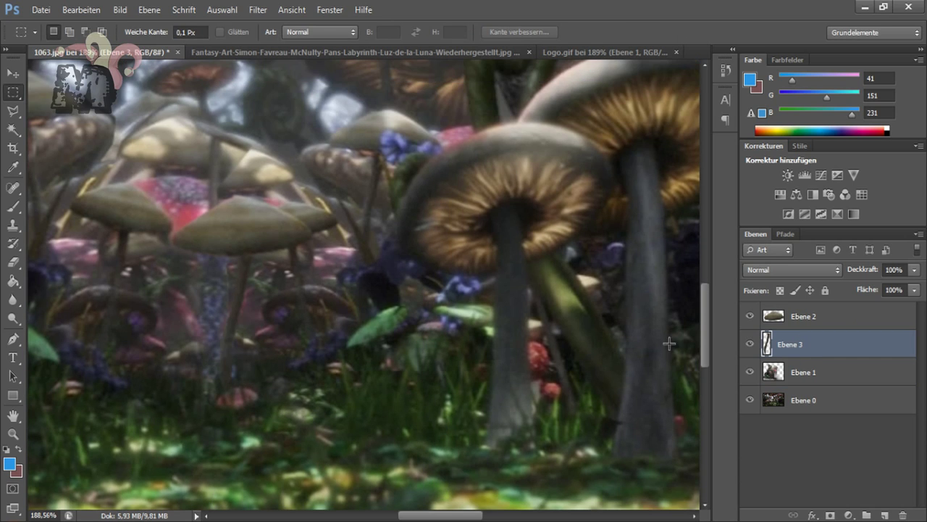
pyautogui.press('z')
pyautogui.keyDown('alt'); pyautogui.click(323, 386); pyautogui.keyUp('alt')
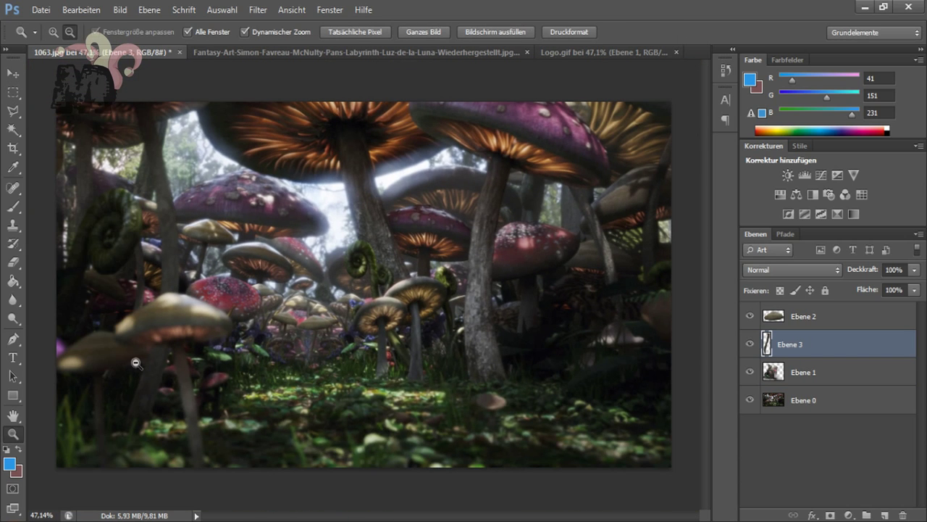
# Step: In Quick Mask mode, brush mask onto the front mushroom's underside and the upper cap
pyautogui.press('q')
pyautogui.press('b')
pyautogui.moveTo(80, 329); pyautogui.dragTo(304, 339)
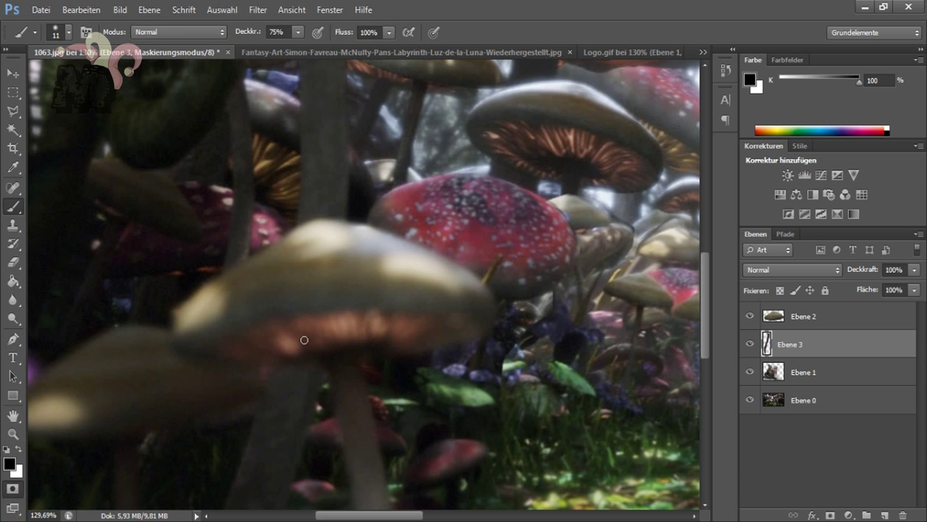
pyautogui.rightClick(304, 339)
pyautogui.click(249, 347)
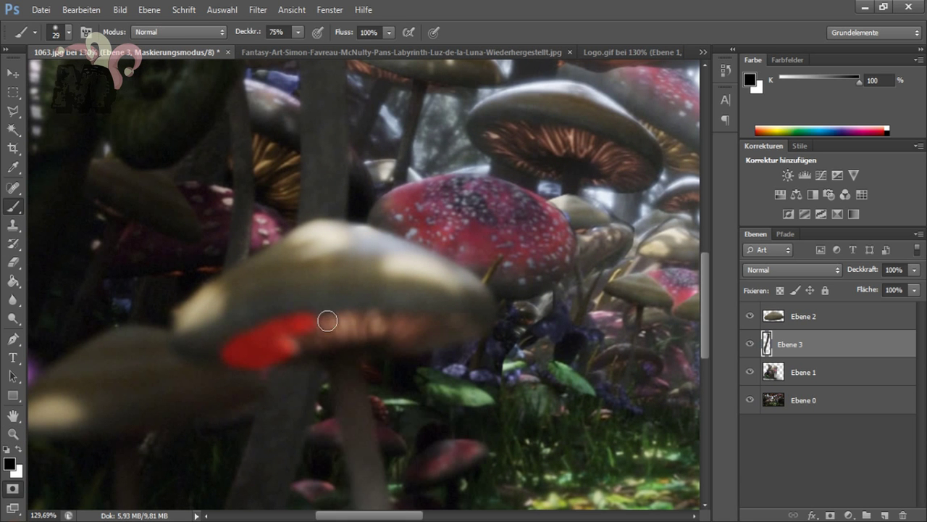
pyautogui.moveTo(468, 328); pyautogui.dragTo(290, 344)
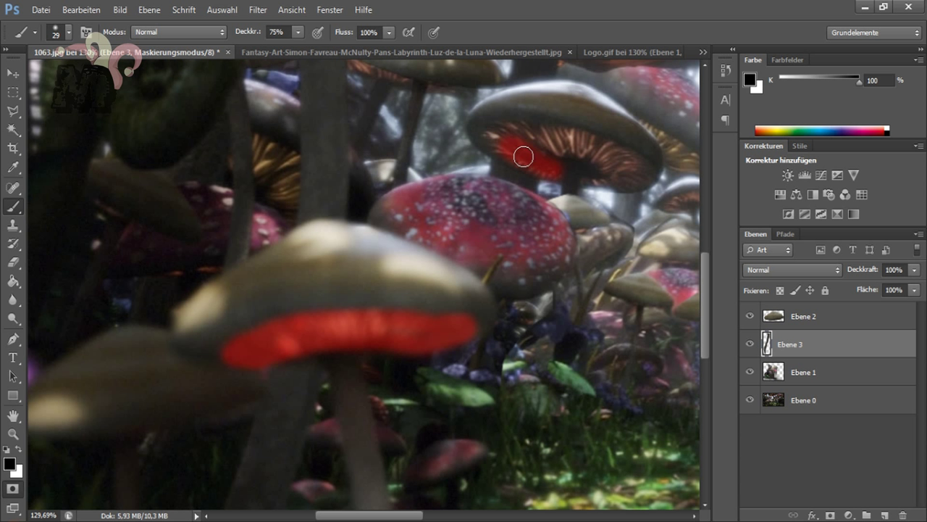
pyautogui.moveTo(643, 170); pyautogui.dragTo(561, 176)
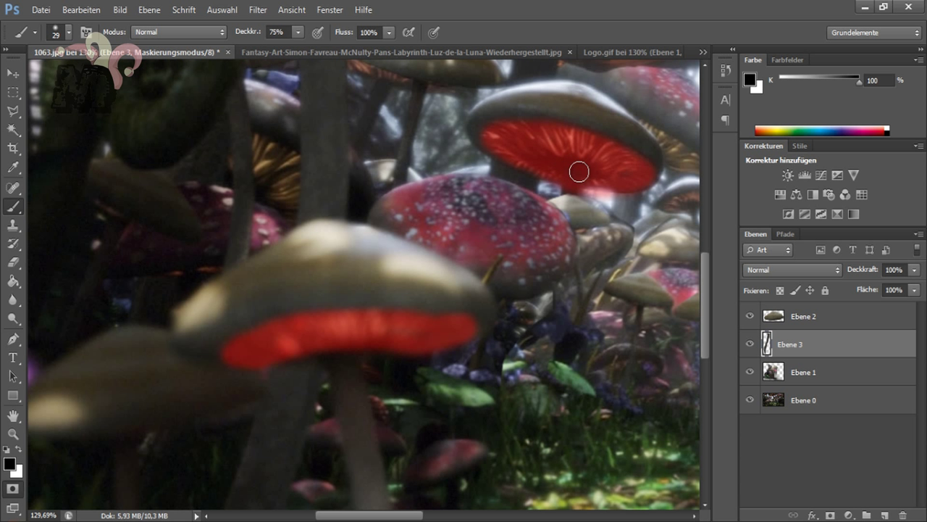
# Step: Set the eraser to size 14 at 72% strength to clean stray mask, then fit the image
pyautogui.press('e')
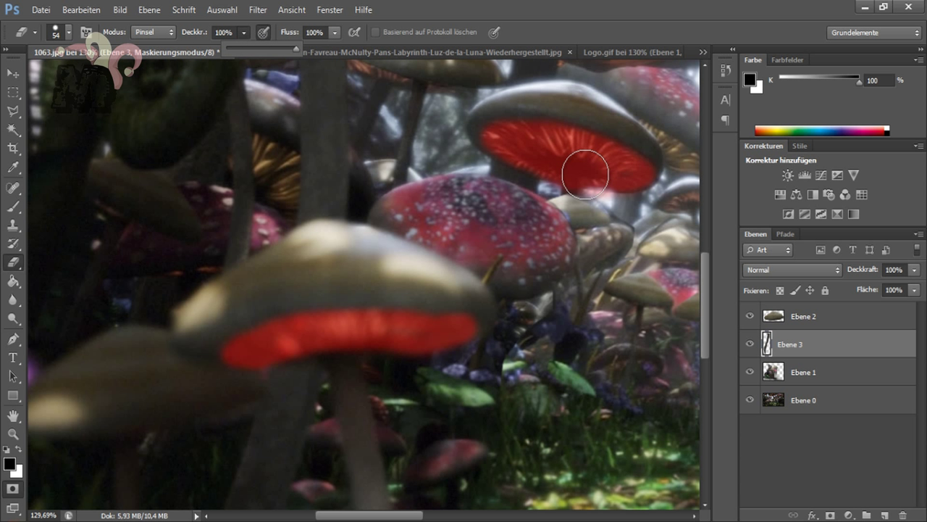
pyautogui.click(576, 206)
pyautogui.rightClick(658, 209)
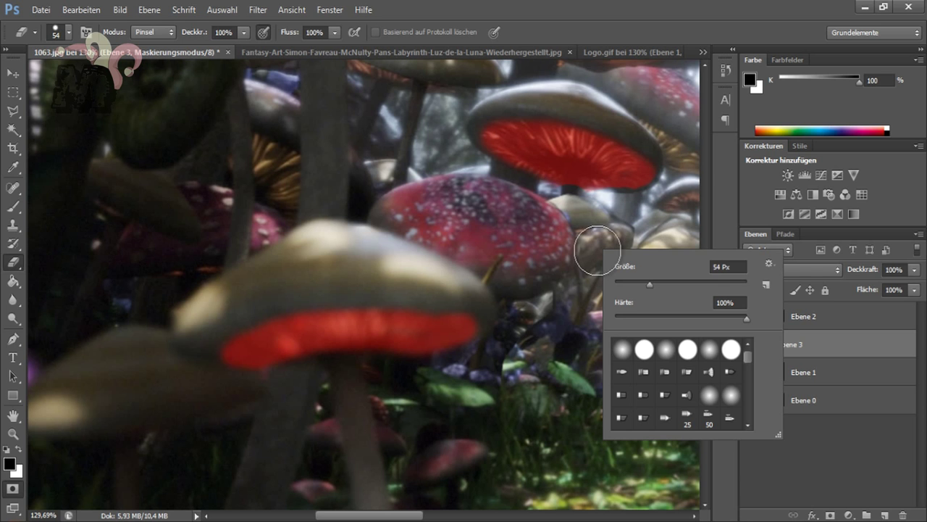
pyautogui.write('14')
pyautogui.press('Return')
pyautogui.moveTo(244, 32); pyautogui.dragTo(218, 45)
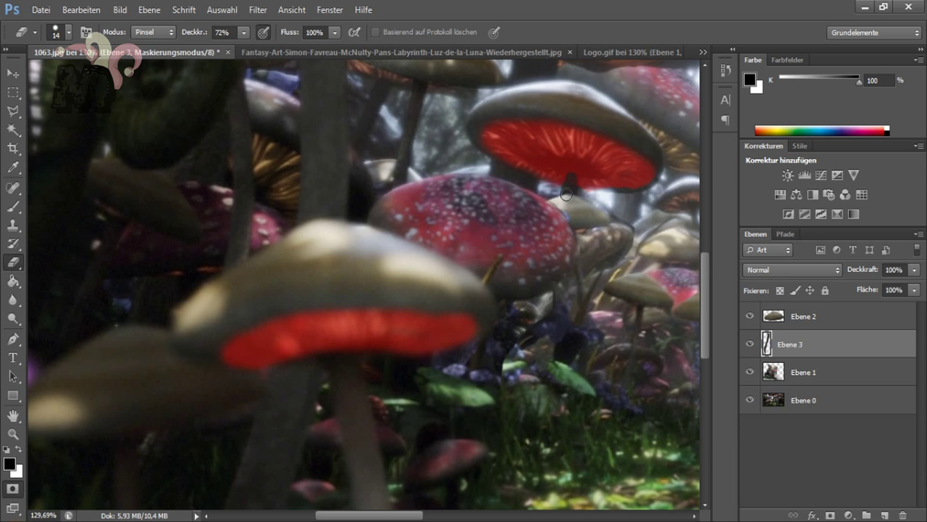
pyautogui.doubleClick(13, 415)
pyautogui.scroll(3, 355, 282)
# Step: Mask the undersides of the left and right mushroom caps at 100% opacity, brush sizes 13 and 6
pyautogui.press('b')
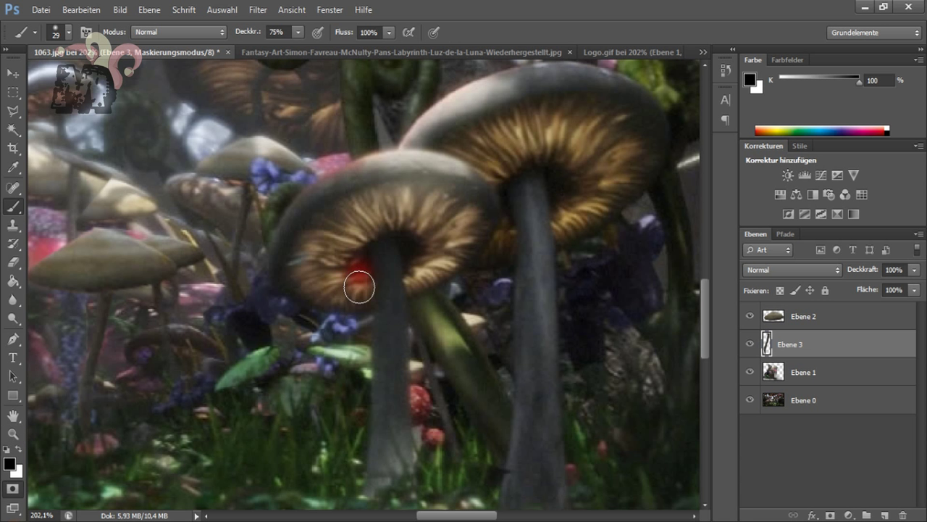
pyautogui.click(298, 32)
pyautogui.moveTo(303, 44); pyautogui.dragTo(322, 45)
pyautogui.moveTo(352, 290)
pyautogui.mouseDown()
pyautogui.moveTo(341, 207)
pyautogui.moveTo(456, 244)
pyautogui.moveTo(405, 222)
pyautogui.mouseUp()
pyautogui.moveTo(572, 217)
pyautogui.mouseDown()
pyautogui.moveTo(602, 118)
pyautogui.moveTo(526, 133)
pyautogui.moveTo(563, 181)
pyautogui.mouseUp()
pyautogui.rightClick(500, 135)
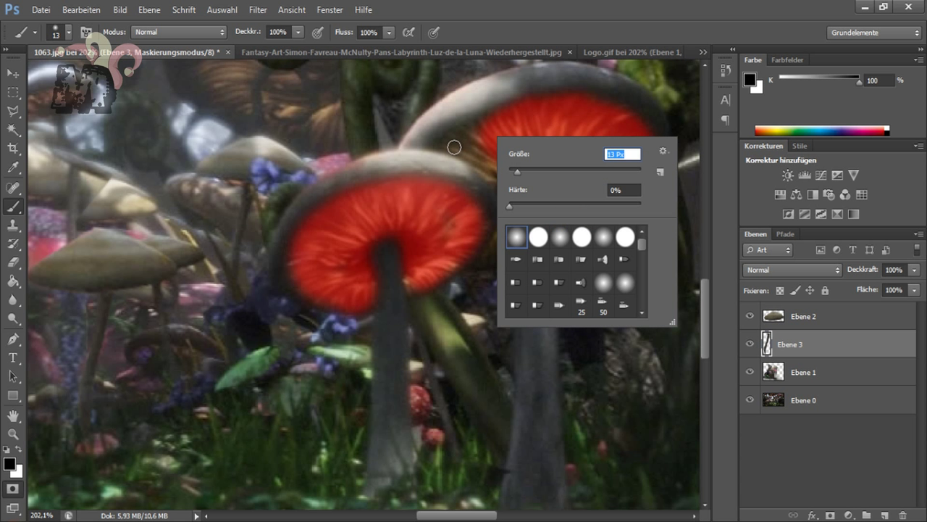
pyautogui.write('13')
pyautogui.press('Return')
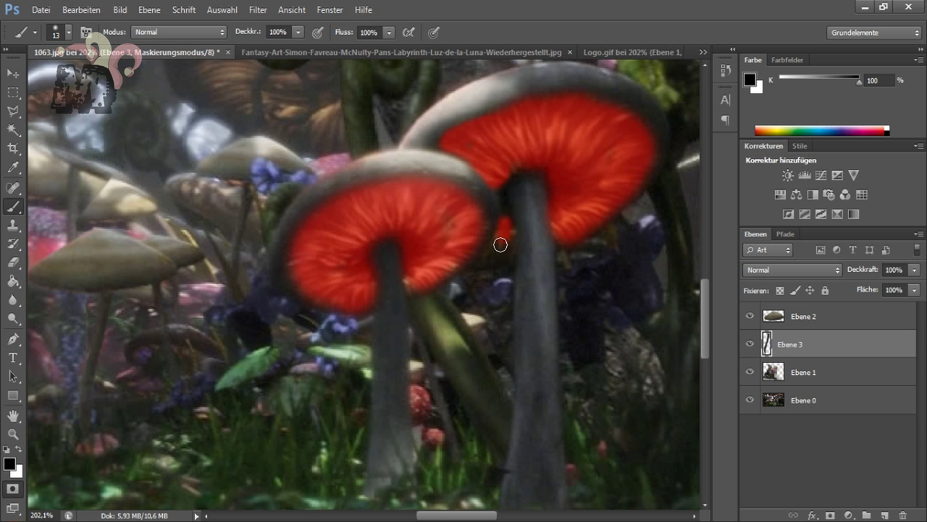
pyautogui.rightClick(507, 257)
pyautogui.write('6 Px')
pyautogui.press('Return')
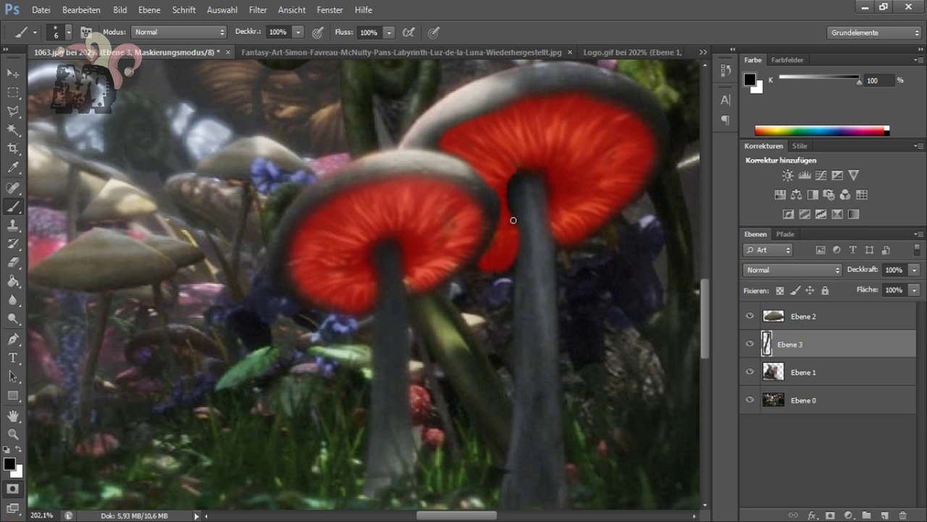
# Step: Mask the gills under the dark mushroom cap with a size-14 brush
pyautogui.hscroll(-3, 444, 501)
pyautogui.hscroll(-2, 362, 429)
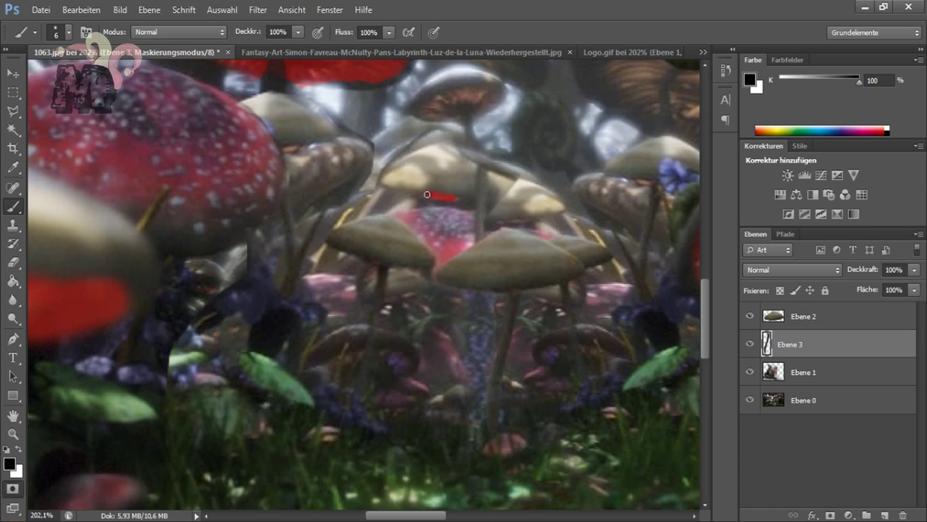
pyautogui.scroll(-2, 223, 326)
pyautogui.press('z')
pyautogui.scroll(1, 492, 334)
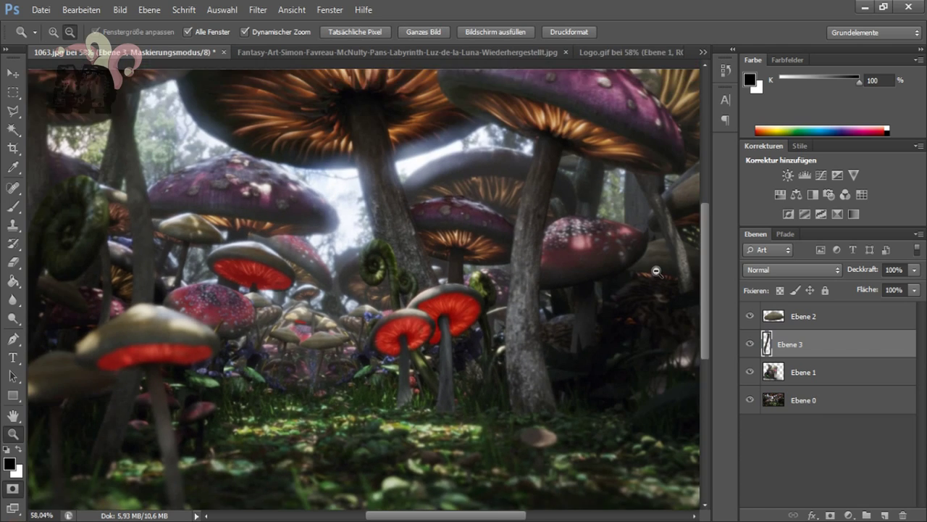
pyautogui.scroll(1, 492, 334)
pyautogui.scroll(5, 373, 253)
pyautogui.press('b')
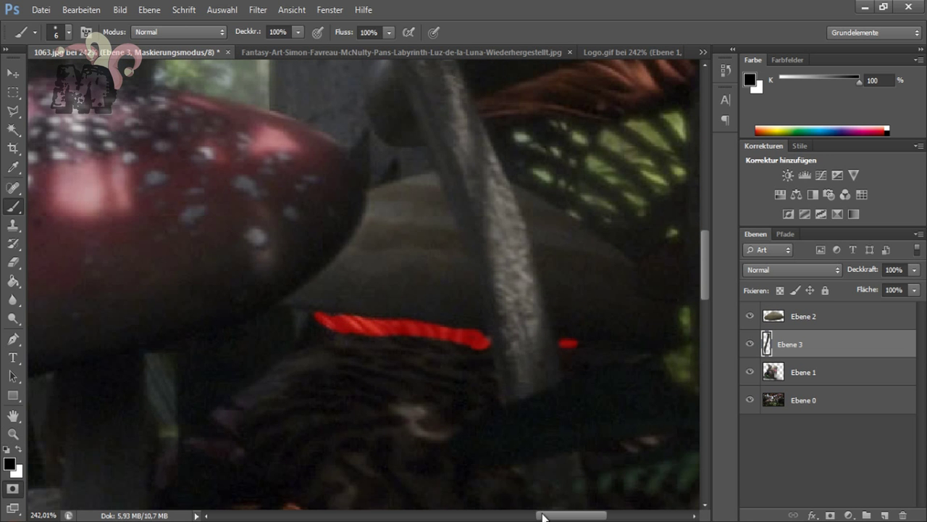
pyautogui.moveTo(542, 516); pyautogui.dragTo(560, 516)
pyautogui.scroll(3, 418, 290)
pyautogui.rightClick(327, 280)
pyautogui.moveTo(310, 272)
pyautogui.mouseDown()
pyautogui.moveTo(519, 192)
pyautogui.moveTo(381, 265)
pyautogui.moveTo(423, 242)
pyautogui.moveTo(468, 244)
pyautogui.mouseUp()
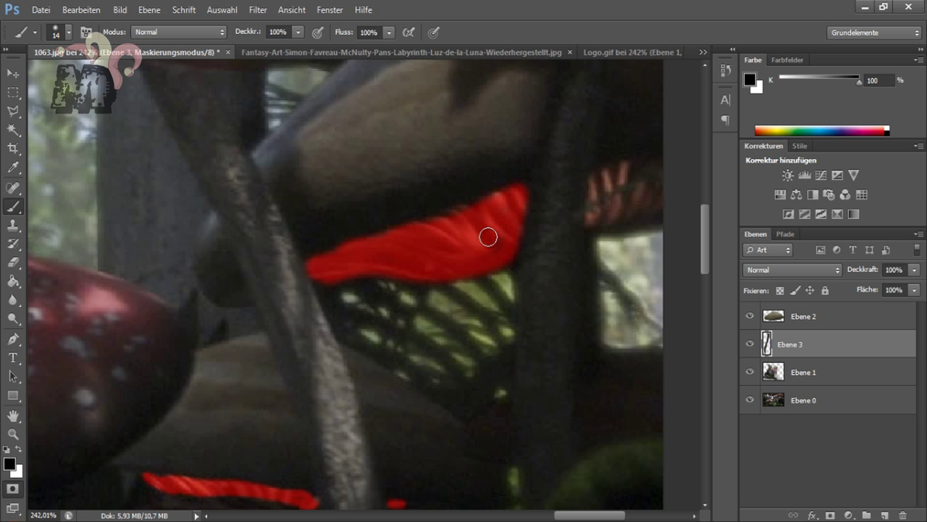
pyautogui.hscroll(5, 534, 349)
pyautogui.moveTo(424, 207)
pyautogui.mouseDown()
pyautogui.moveTo(364, 191)
pyautogui.moveTo(427, 184)
pyautogui.mouseUp()
# Step: Zoom in on the purple-capped mushroom and fill its gill underside with mask, brush up to 39
pyautogui.press('z')
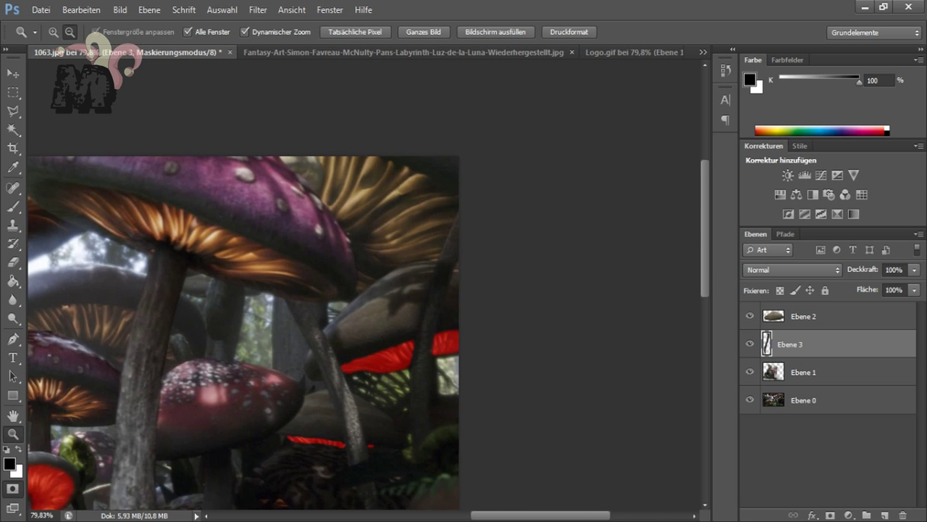
pyautogui.moveTo(169, 341); pyautogui.dragTo(428, 213)
pyautogui.click(16, 210)
pyautogui.rightClick(270, 219)
pyautogui.moveTo(226, 197); pyautogui.dragTo(195, 179)
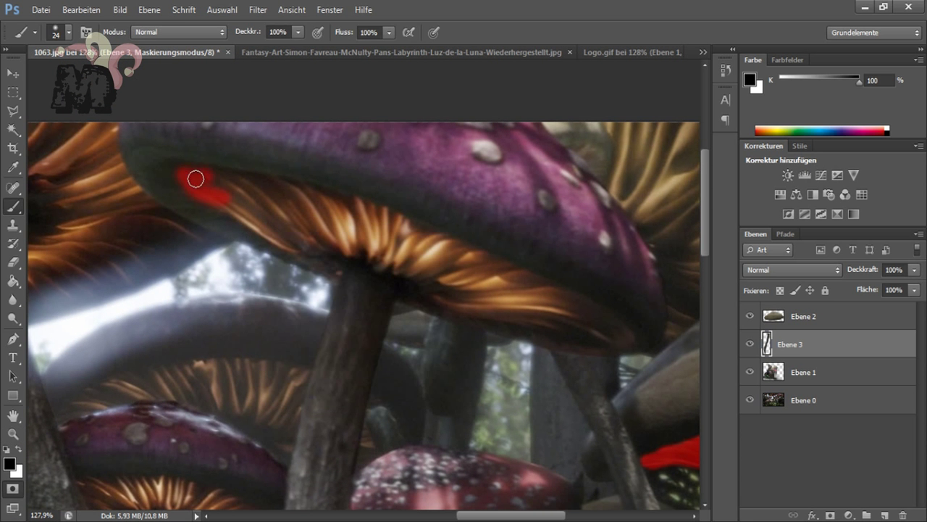
pyautogui.moveTo(348, 256)
pyautogui.mouseDown()
pyautogui.moveTo(463, 316)
pyautogui.moveTo(596, 344)
pyautogui.moveTo(598, 314)
pyautogui.moveTo(368, 215)
pyautogui.mouseUp()
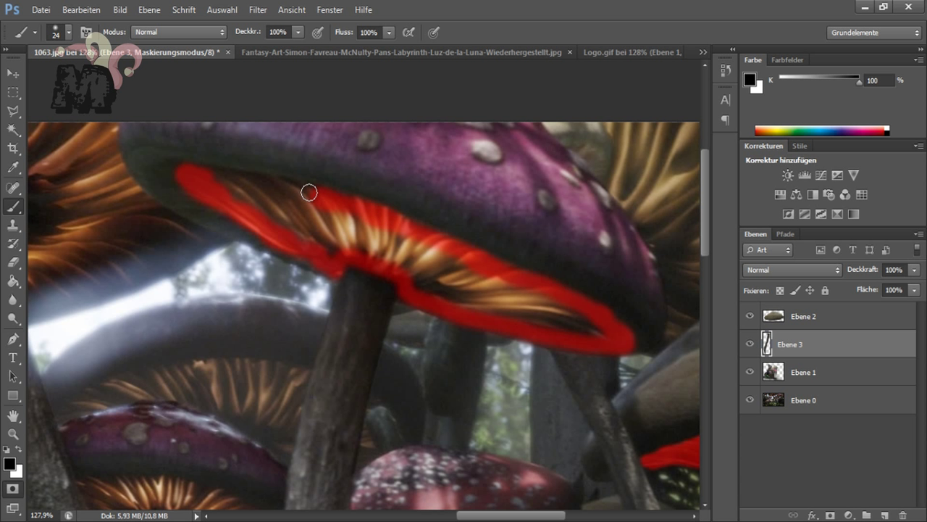
pyautogui.rightClick(244, 192)
pyautogui.moveTo(251, 201)
pyautogui.mouseDown()
pyautogui.moveTo(457, 271)
pyautogui.moveTo(565, 325)
pyautogui.moveTo(598, 328)
pyautogui.mouseUp()
pyautogui.moveTo(486, 515); pyautogui.dragTo(535, 515)
# Step: Mask another mushroom's gill underside and touch up the cap edge with a size-11 brush
pyautogui.scroll(-3, 392, 453)
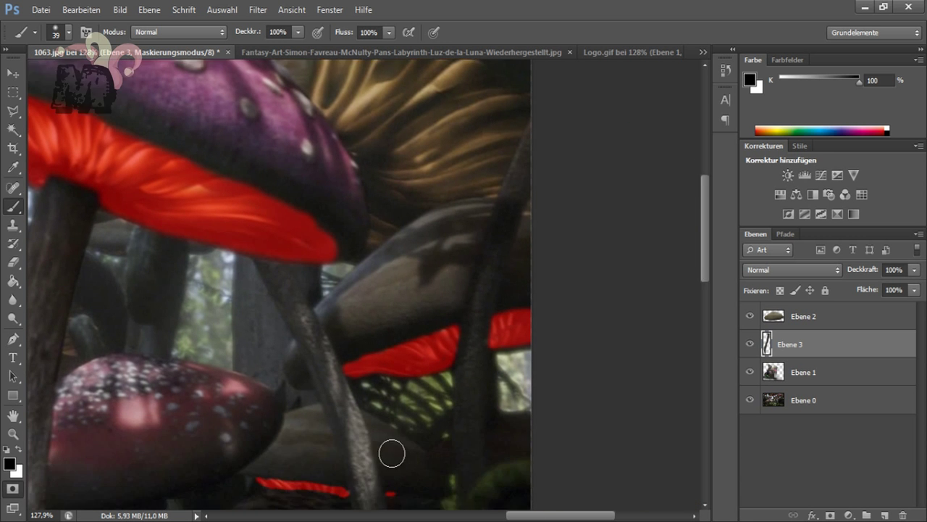
pyautogui.hscroll(-5, 392, 453)
pyautogui.moveTo(257, 408)
pyautogui.mouseDown()
pyautogui.moveTo(234, 387)
pyautogui.moveTo(300, 378)
pyautogui.moveTo(398, 407)
pyautogui.mouseUp()
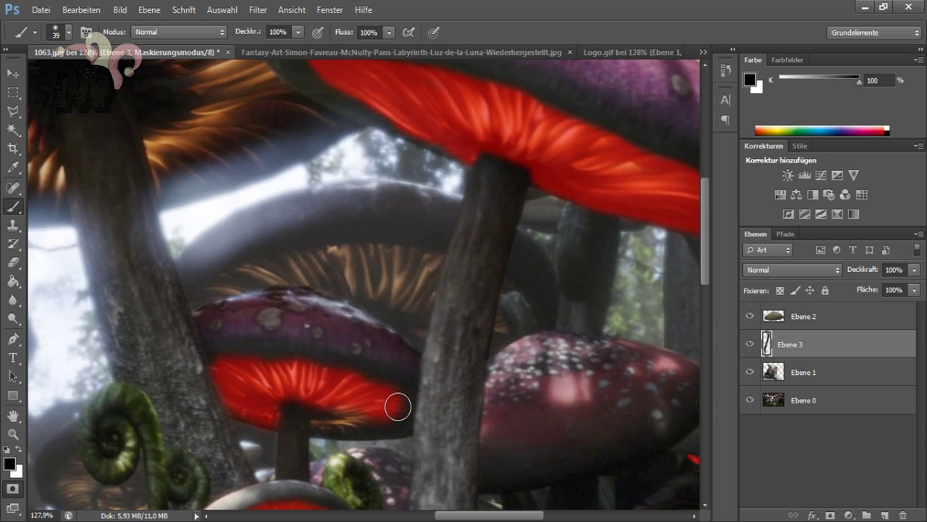
pyautogui.rightClick(495, 320)
pyautogui.moveTo(531, 360); pyautogui.dragTo(524, 360)
pyautogui.press('Return')
pyautogui.moveTo(498, 313); pyautogui.dragTo(497, 346)
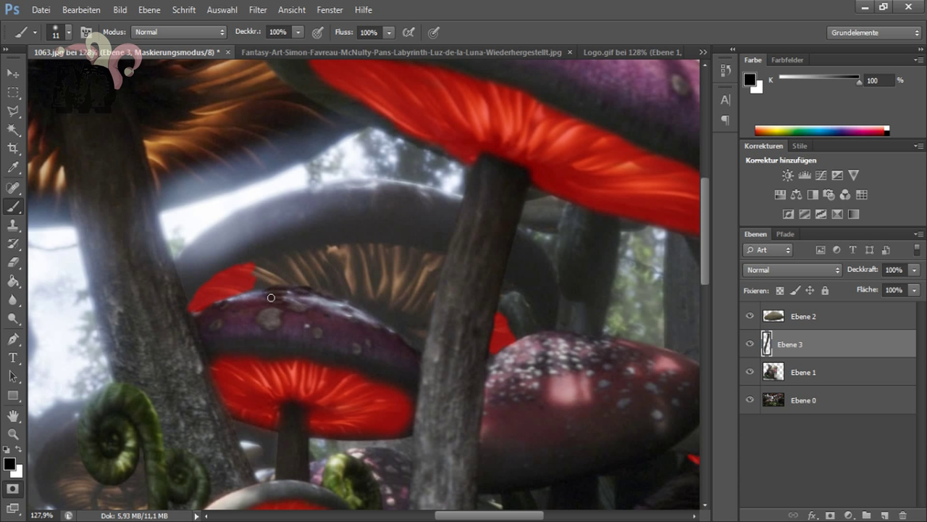
# Step: Mask the background mushroom's gills using brush sizes 19 and 28
pyautogui.rightClick(418, 324)
pyautogui.press('Return')
pyautogui.moveTo(435, 252); pyautogui.dragTo(443, 303)
pyautogui.rightClick(435, 272)
pyautogui.moveTo(260, 274); pyautogui.dragTo(319, 281)
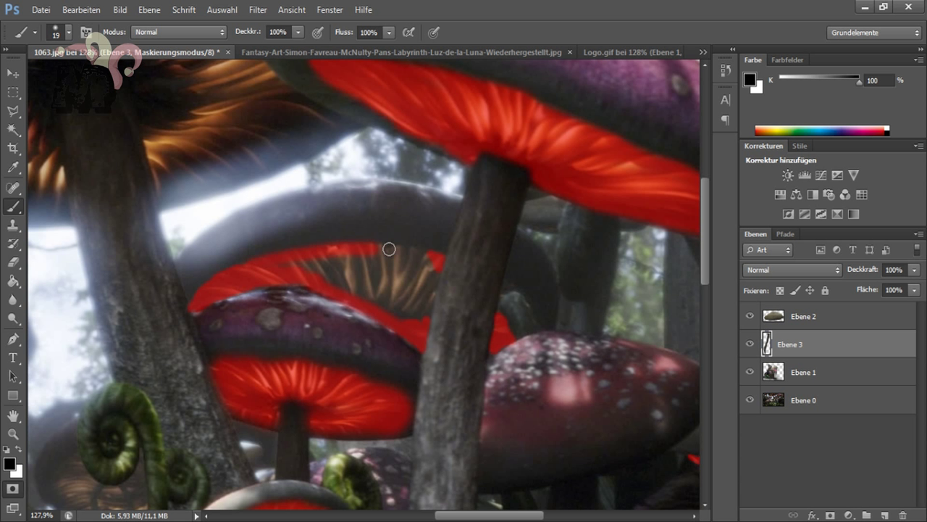
pyautogui.rightClick(426, 313)
pyautogui.press('Return')
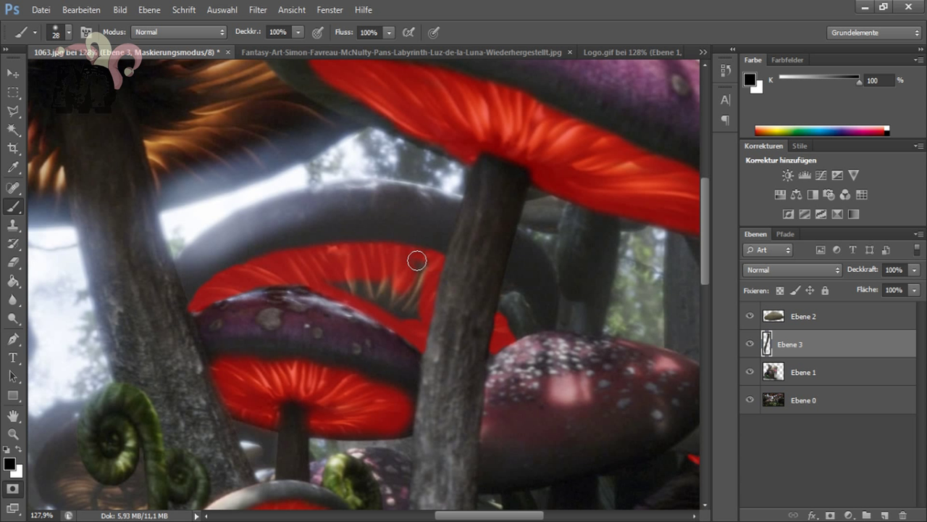
pyautogui.scroll(5, 386, 284)
# Step: Mask the brown mushroom's gill rim and stem area with 43 px and 69 px brushes
pyautogui.hscroll(-5, 385, 284)
pyautogui.rightClick(217, 250)
pyautogui.moveTo(224, 271); pyautogui.dragTo(242, 271)
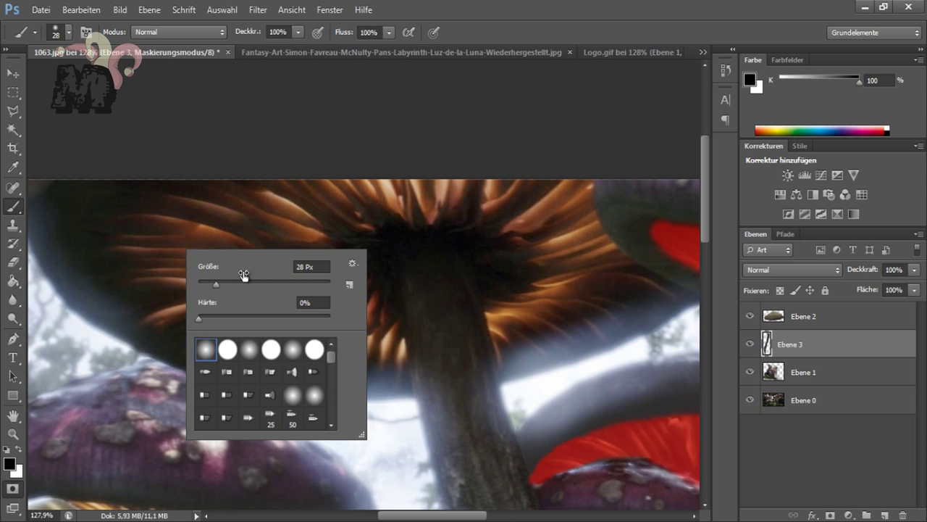
pyautogui.press('Return')
pyautogui.moveTo(123, 189)
pyautogui.mouseDown()
pyautogui.moveTo(179, 328)
pyautogui.moveTo(311, 213)
pyautogui.mouseUp()
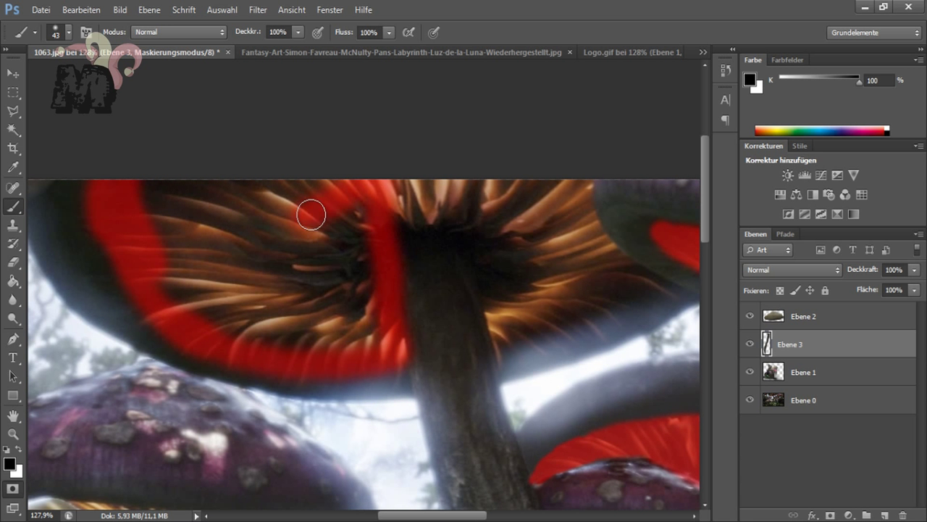
pyautogui.moveTo(494, 308)
pyautogui.mouseDown()
pyautogui.moveTo(534, 320)
pyautogui.moveTo(589, 227)
pyautogui.mouseUp()
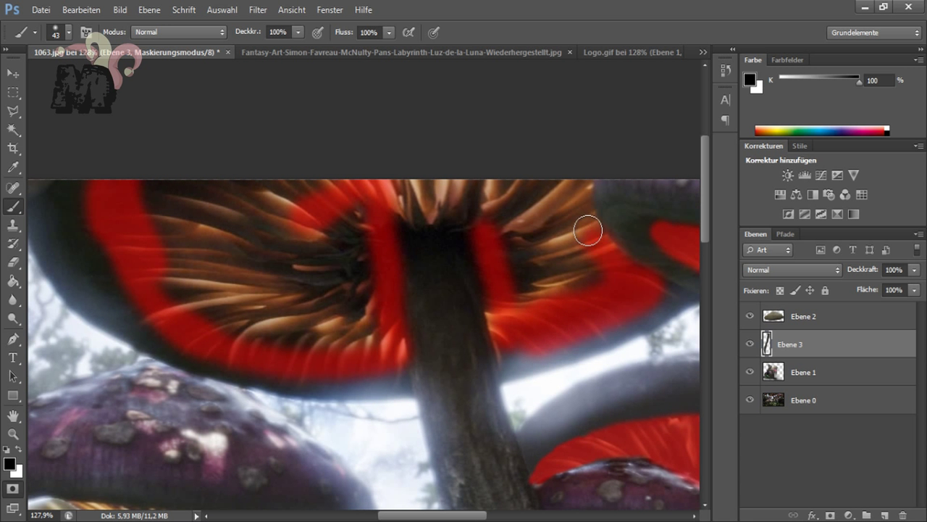
pyautogui.rightClick(566, 247)
pyautogui.moveTo(590, 269); pyautogui.dragTo(621, 269)
pyautogui.press('Return')
pyautogui.moveTo(525, 295)
pyautogui.mouseDown()
pyautogui.moveTo(425, 197)
pyautogui.moveTo(191, 200)
pyautogui.moveTo(356, 324)
pyautogui.moveTo(301, 297)
pyautogui.mouseUp()
# Step: Mask the gills left of the stem with a 36 px brush, then the gills further down
pyautogui.hscroll(-10, 301, 297)
pyautogui.hscroll(-1, 300, 297)
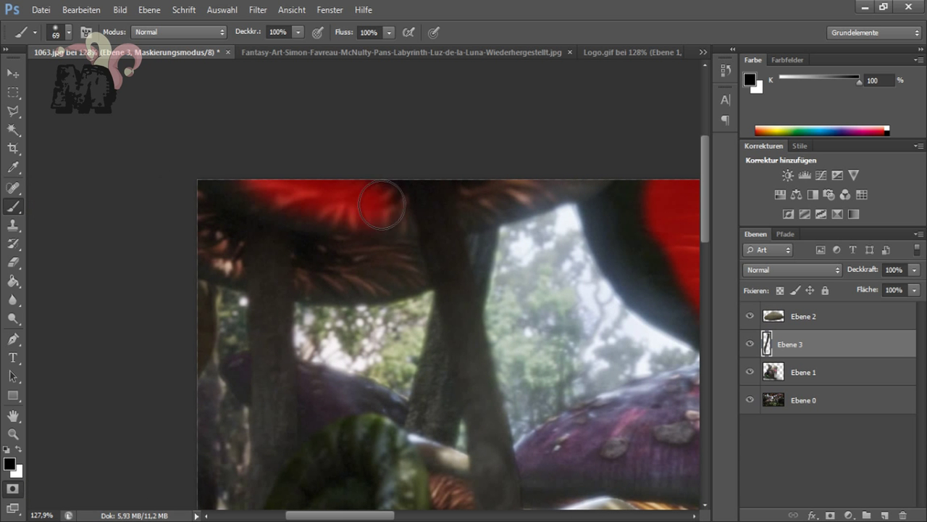
pyautogui.rightClick(229, 254)
pyautogui.press('Return')
pyautogui.moveTo(229, 254)
pyautogui.mouseDown()
pyautogui.moveTo(205, 254)
pyautogui.moveTo(307, 248)
pyautogui.moveTo(410, 259)
pyautogui.moveTo(327, 293)
pyautogui.moveTo(300, 248)
pyautogui.mouseUp()
pyautogui.scroll(-3, 441, 425)
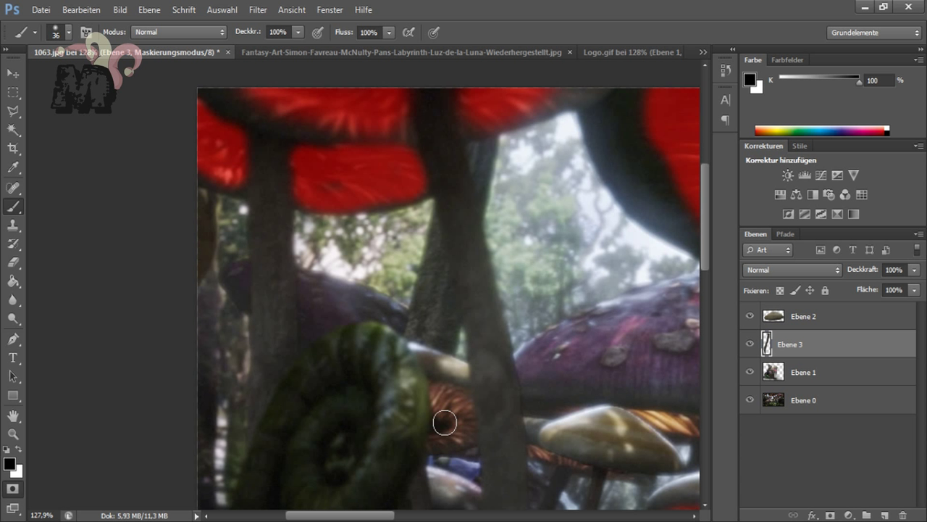
pyautogui.scroll(-1, 605, 408)
pyautogui.scroll(-1, 458, 375)
pyautogui.moveTo(435, 384); pyautogui.dragTo(459, 376)
pyautogui.scroll(-5, 444, 355)
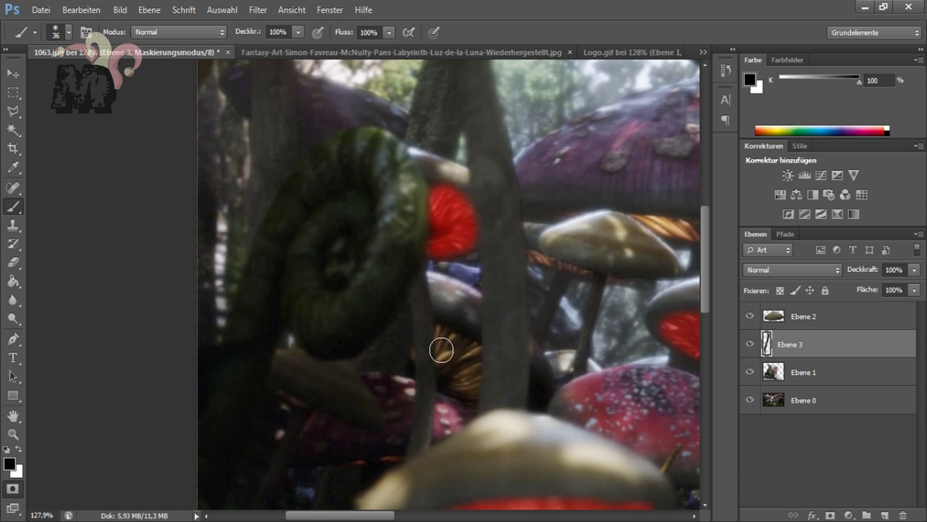
# Step: Mask smaller gill areas with the brush at 16 px, then 11 px
pyautogui.rightClick(439, 348)
pyautogui.write('16 Px')
pyautogui.press('Return')
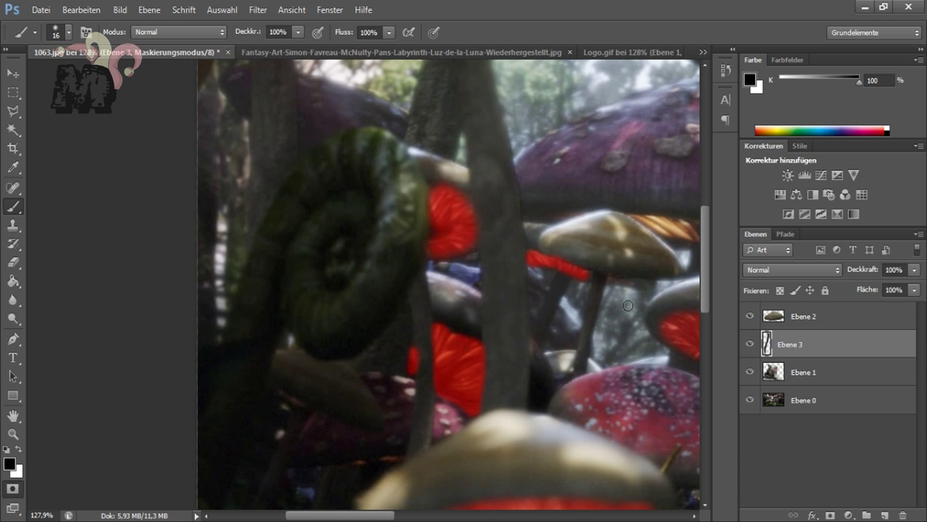
pyautogui.hscroll(10, 449, 486)
pyautogui.scroll(-1, 507, 355)
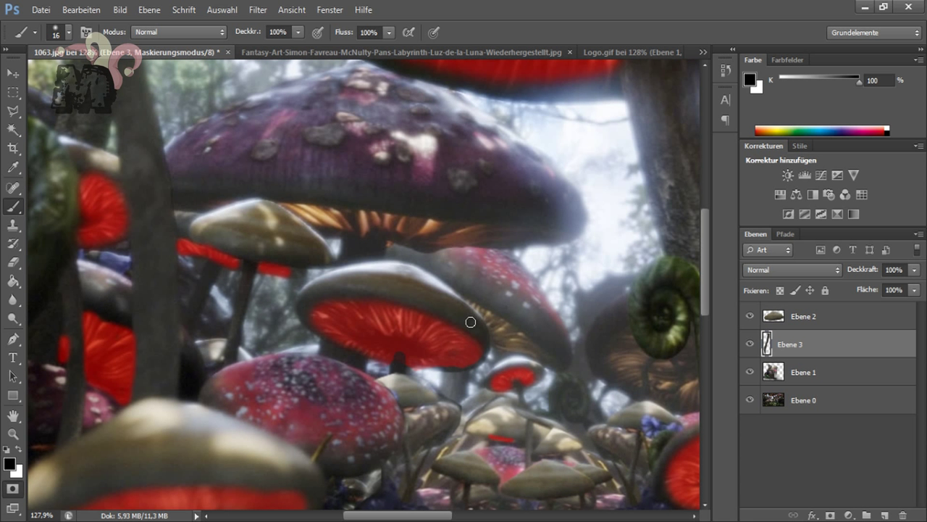
pyautogui.rightClick(482, 306)
pyautogui.write('11')
pyautogui.press('Return')
pyautogui.moveTo(470, 303); pyautogui.dragTo(505, 327)
# Step: Erase excess mask, then mask the gills under the purple cap with a 19 px brush
pyautogui.click(12, 265)
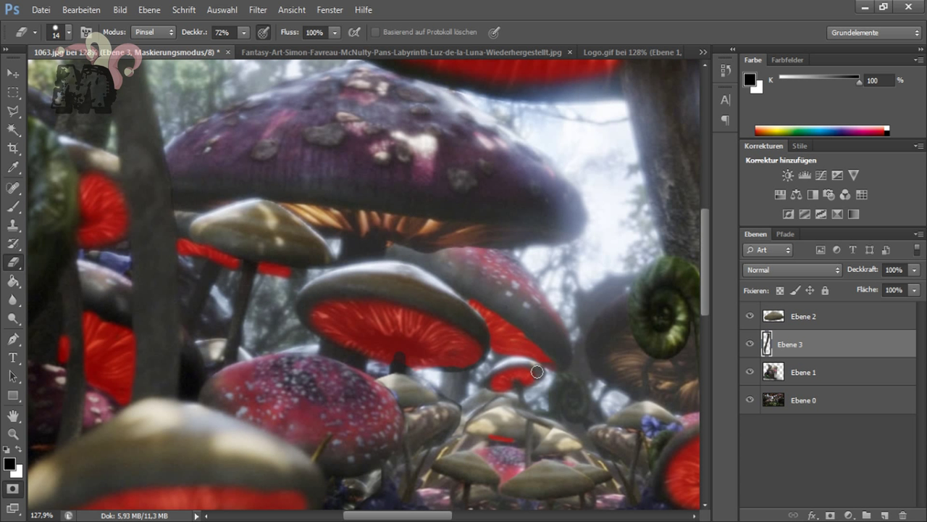
pyautogui.scroll(4, 522, 359)
pyautogui.press('b')
pyautogui.moveTo(283, 248); pyautogui.dragTo(310, 259)
pyautogui.rightClick(301, 258)
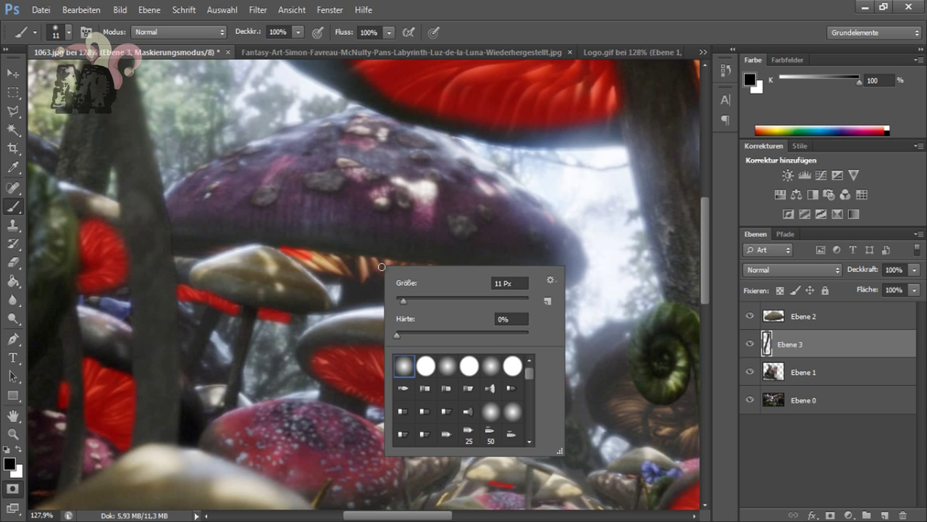
pyautogui.press('Return')
pyautogui.rightClick(352, 263)
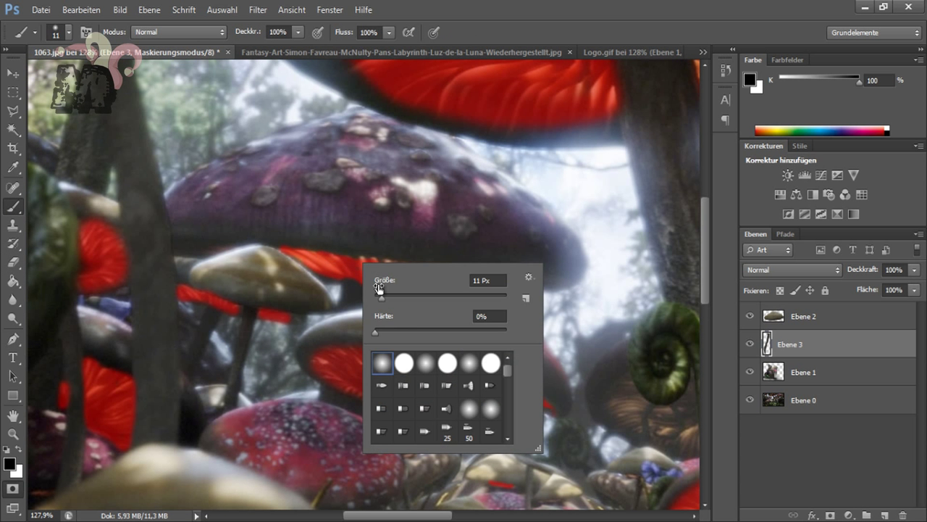
pyautogui.write('19')
pyautogui.press('Return')
pyautogui.moveTo(366, 267); pyautogui.dragTo(387, 266)
# Step: Zoom in on a small mushroom and dab mask onto its gills with a 9 px brush
pyautogui.press('z')
pyautogui.moveTo(461, 274); pyautogui.dragTo(85, 404)
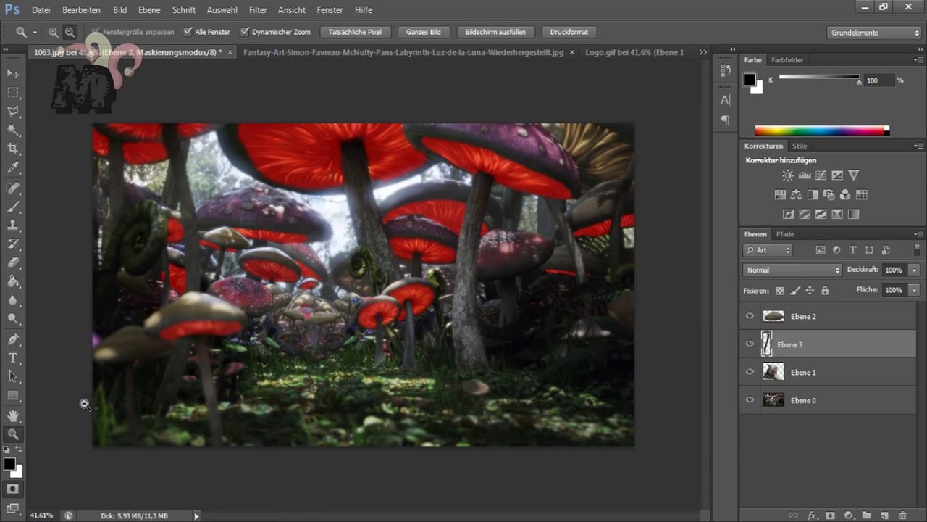
pyautogui.moveTo(297, 382); pyautogui.dragTo(399, 362)
pyautogui.press('b')
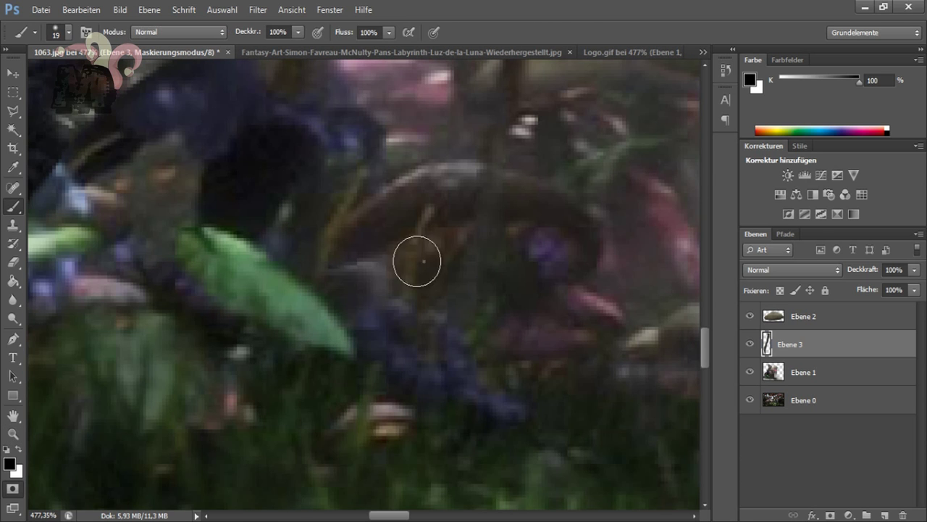
pyautogui.rightClick(416, 261)
pyautogui.write('9')
pyautogui.press('Return')
pyautogui.click(424, 257)
pyautogui.click(456, 240)
pyautogui.click(516, 232)
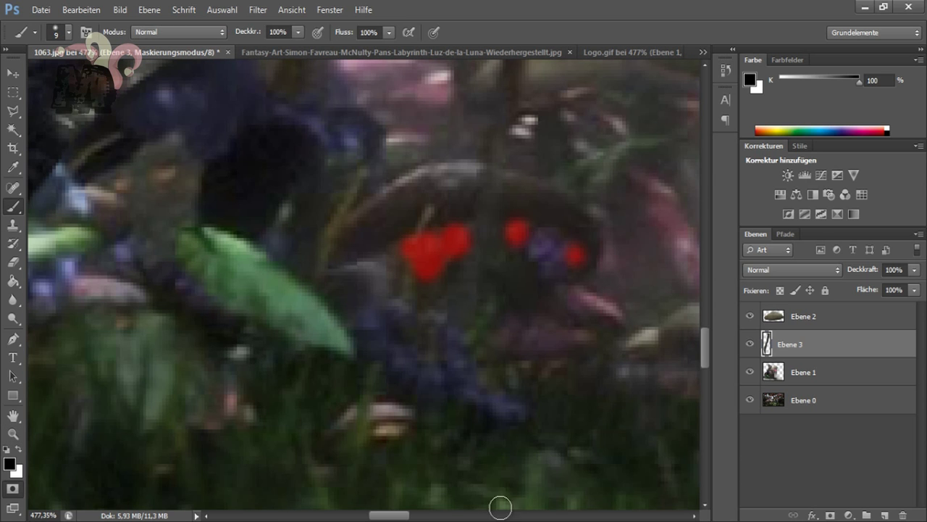
pyautogui.moveTo(500, 507); pyautogui.dragTo(354, 211)
# Step: Zoom in on the fern spirals, select Ebene 0 and dismiss the clone-stamp error messages
pyautogui.press('z')
pyautogui.moveTo(134, 379); pyautogui.dragTo(297, 309)
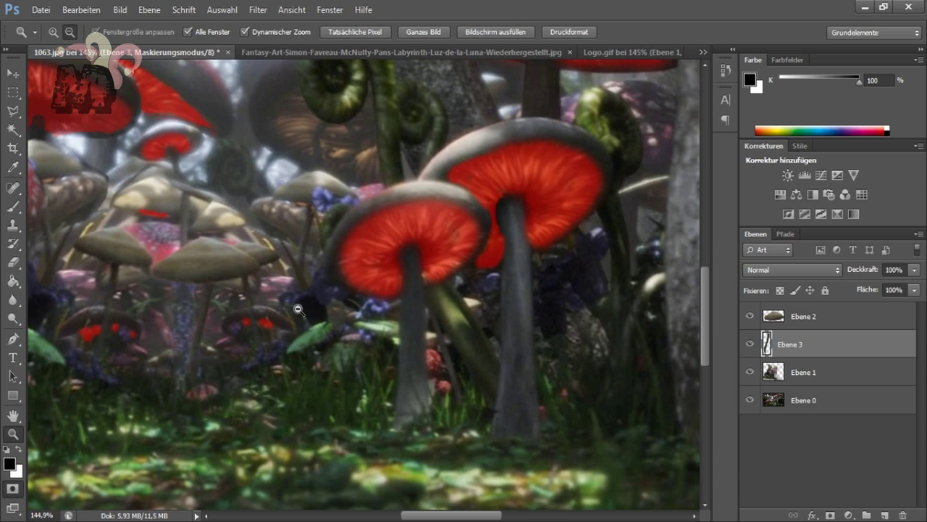
pyautogui.moveTo(403, 275); pyautogui.dragTo(321, 378)
pyautogui.press('s')
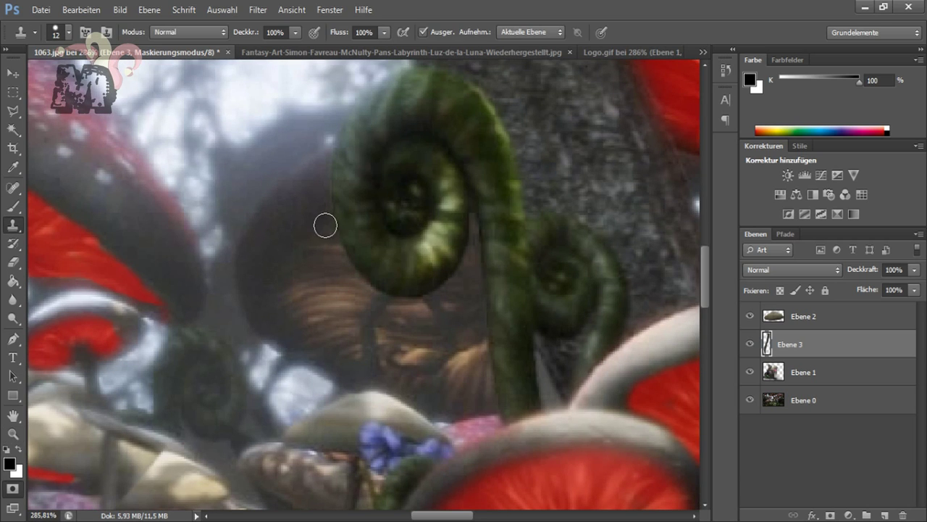
pyautogui.click(325, 226)
pyautogui.press('Return')
pyautogui.click(810, 401)
pyautogui.click(331, 232)
pyautogui.press('Return')
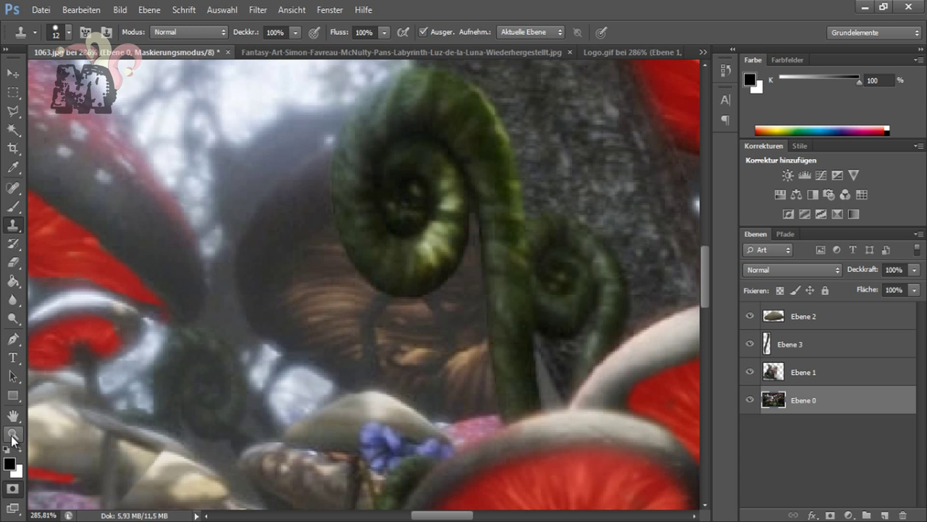
# Step: Mask the gills beside and below the fern spiral with a 19 px brush
pyautogui.press('b')
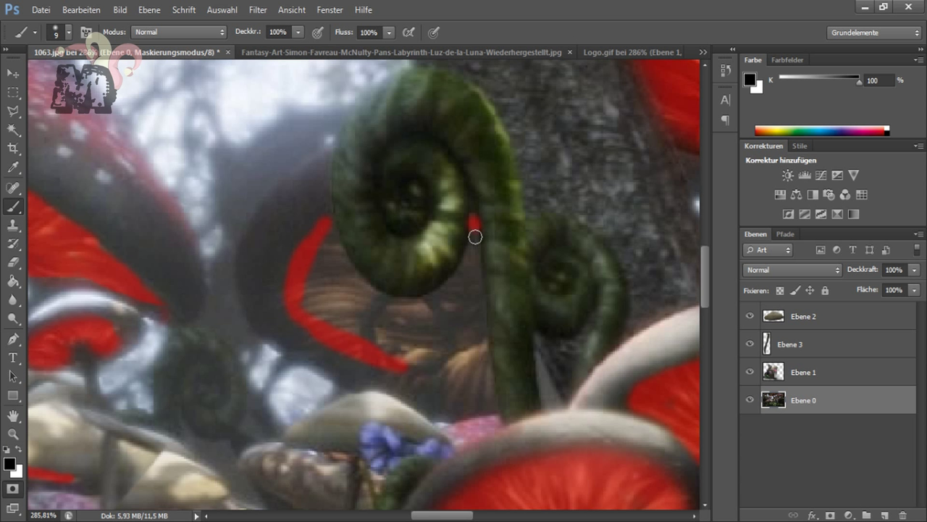
pyautogui.moveTo(476, 221); pyautogui.dragTo(468, 290)
pyautogui.rightClick(472, 290)
pyautogui.press('Return')
pyautogui.moveTo(322, 247)
pyautogui.mouseDown()
pyautogui.moveTo(402, 312)
pyautogui.moveTo(464, 282)
pyautogui.moveTo(477, 400)
pyautogui.mouseUp()
pyautogui.moveTo(330, 321); pyautogui.dragTo(432, 367)
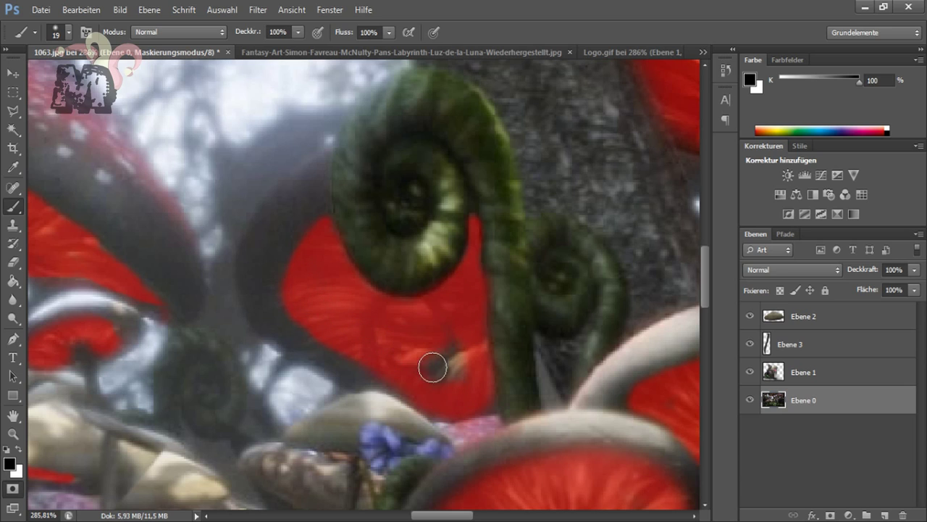
# Step: Zoom to the gold gills at the top right and mask them along the top edge
pyautogui.press('z')
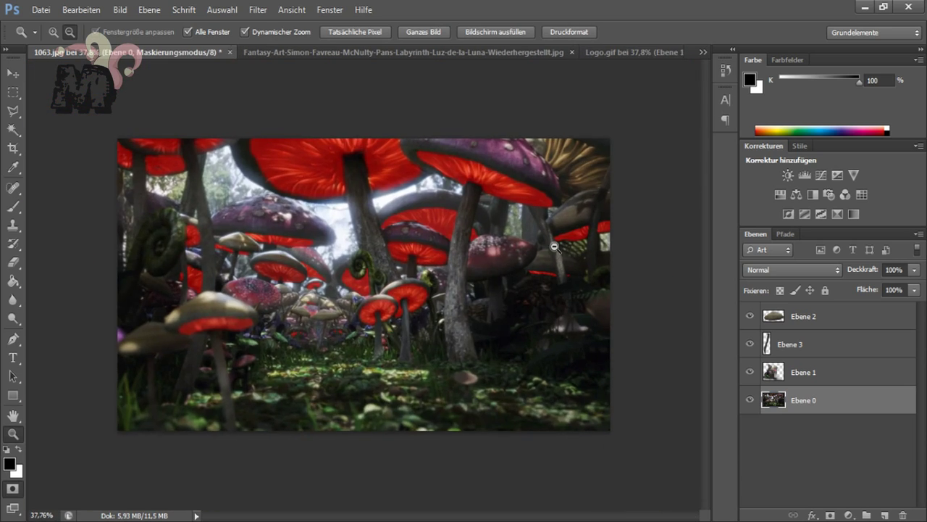
pyautogui.moveTo(182, 389); pyautogui.dragTo(483, 485)
pyautogui.moveTo(577, 516)
pyautogui.mouseDown()
pyautogui.moveTo(276, 128)
pyautogui.moveTo(272, 176)
pyautogui.mouseUp()
pyautogui.press('b')
pyautogui.moveTo(233, 134); pyautogui.dragTo(370, 123)
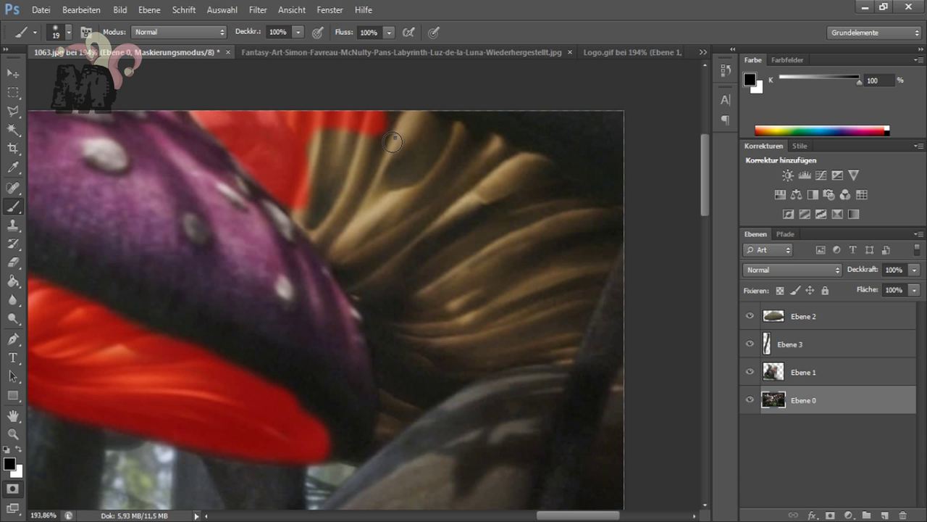
# Step: Mask the remaining gold gills and cap edge with 8 px and 35 px brushes
pyautogui.rightClick(380, 333)
pyautogui.moveTo(536, 349); pyautogui.dragTo(503, 349)
pyautogui.press('Return')
pyautogui.moveTo(410, 360); pyautogui.dragTo(369, 442)
pyautogui.moveTo(546, 516); pyautogui.dragTo(567, 516)
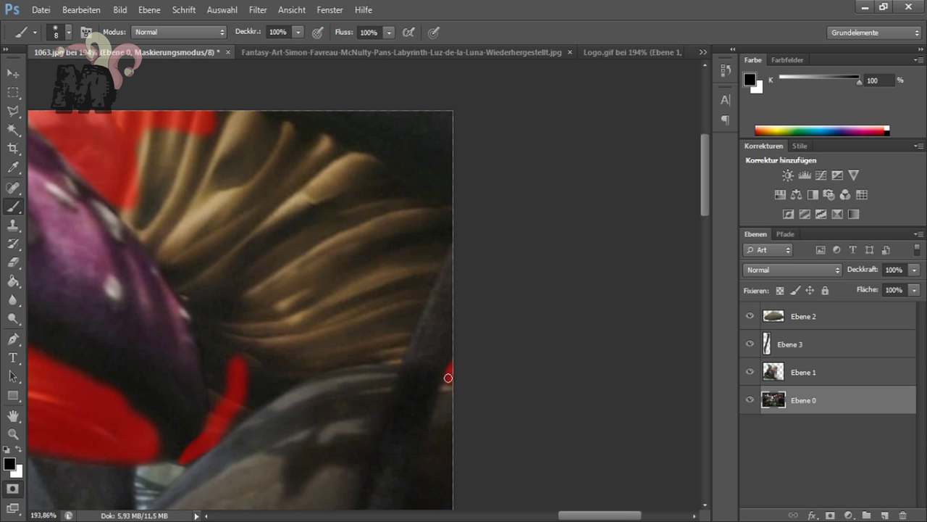
pyautogui.rightClick(396, 352)
pyautogui.moveTo(402, 352); pyautogui.dragTo(413, 352)
pyautogui.press('Return')
pyautogui.moveTo(218, 141)
pyautogui.mouseDown()
pyautogui.moveTo(166, 221)
pyautogui.moveTo(223, 360)
pyautogui.moveTo(344, 341)
pyautogui.moveTo(399, 306)
pyautogui.moveTo(275, 215)
pyautogui.moveTo(278, 335)
pyautogui.moveTo(362, 219)
pyautogui.moveTo(240, 191)
pyautogui.mouseUp()
# Step: Zoom out and exit Quick Mask to turn the painted gills into a selection
pyautogui.scroll(2, 180, 164)
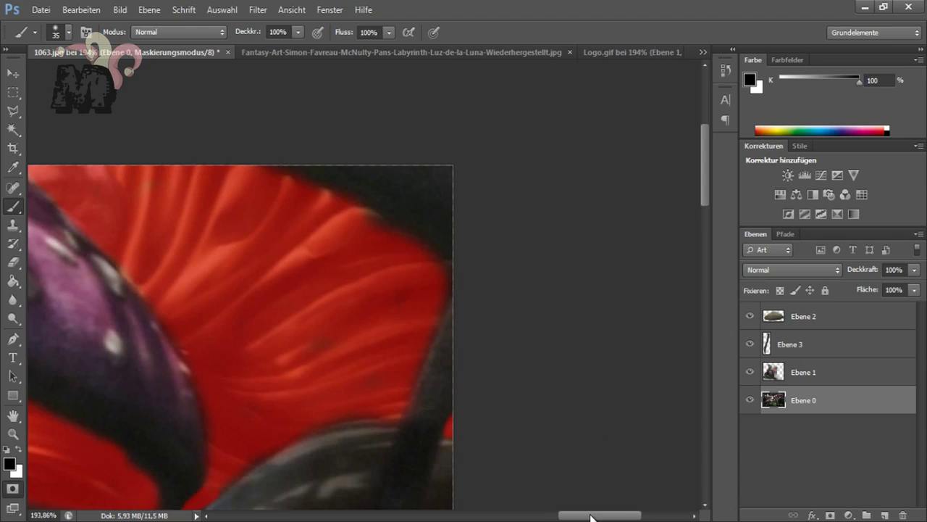
pyautogui.hscroll(2, 344, 265)
pyautogui.press('z')
pyautogui.moveTo(376, 309)
pyautogui.mouseDown()
pyautogui.moveTo(297, 309)
pyautogui.moveTo(341, 309)
pyautogui.mouseUp()
pyautogui.press('q')
pyautogui.press('m')
pyautogui.rightClick(196, 205)
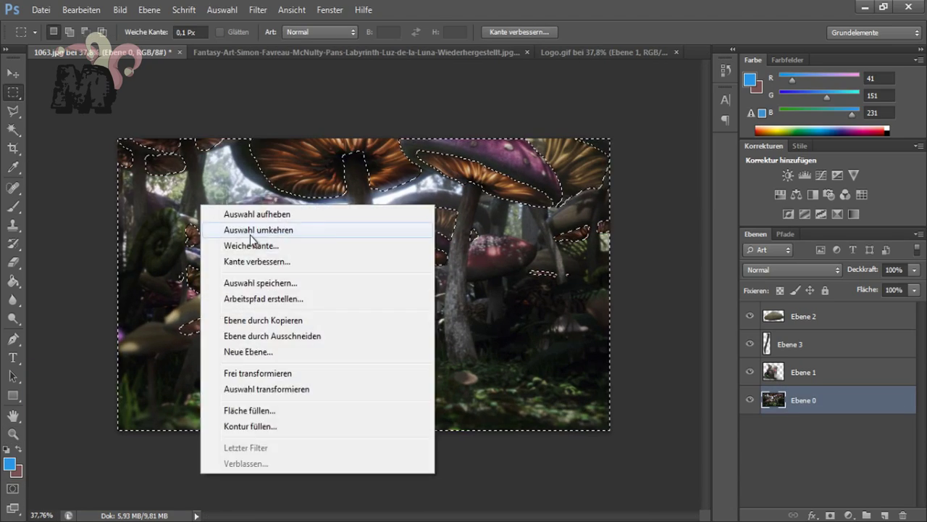
pyautogui.click(210, 230)
# Step: Merge Ebene 2 and the remaining layers down into Ebene 0
pyautogui.rightClick(797, 316)
pyautogui.click(652, 348)
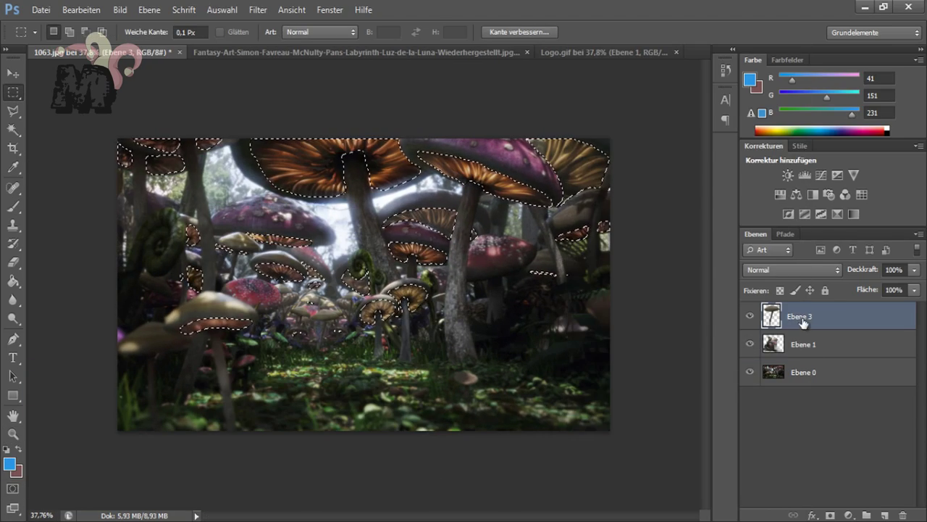
pyautogui.rightClick(797, 316)
pyautogui.click(652, 405)
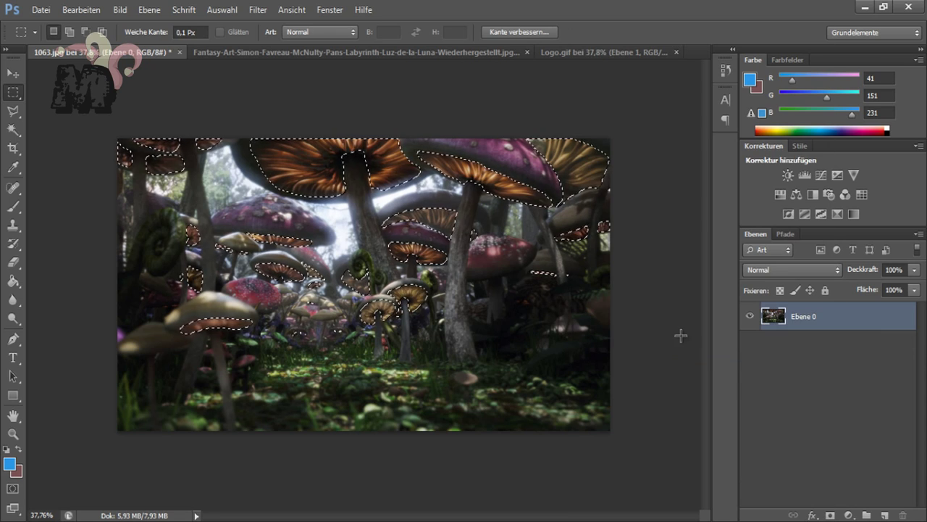
# Step: Add a Hue/Saturation adjustment with Hue +103 to turn the gills green
pyautogui.click(780, 194)
pyautogui.moveTo(379, 121); pyautogui.dragTo(750, 170)
pyautogui.moveTo(732, 269); pyautogui.dragTo(794, 269)
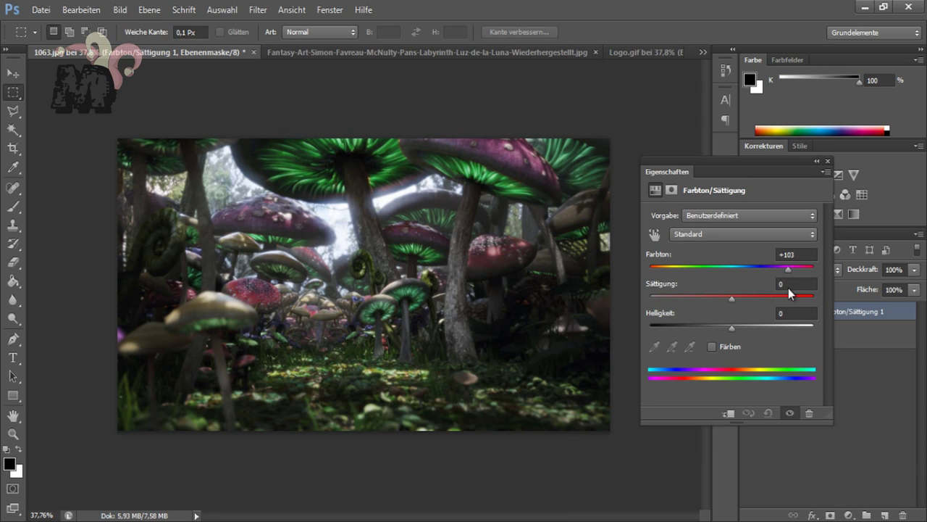
# Step: Zoom in on the top gills and polygon-lasso a gill patch on Ebene 0
pyautogui.click(817, 161)
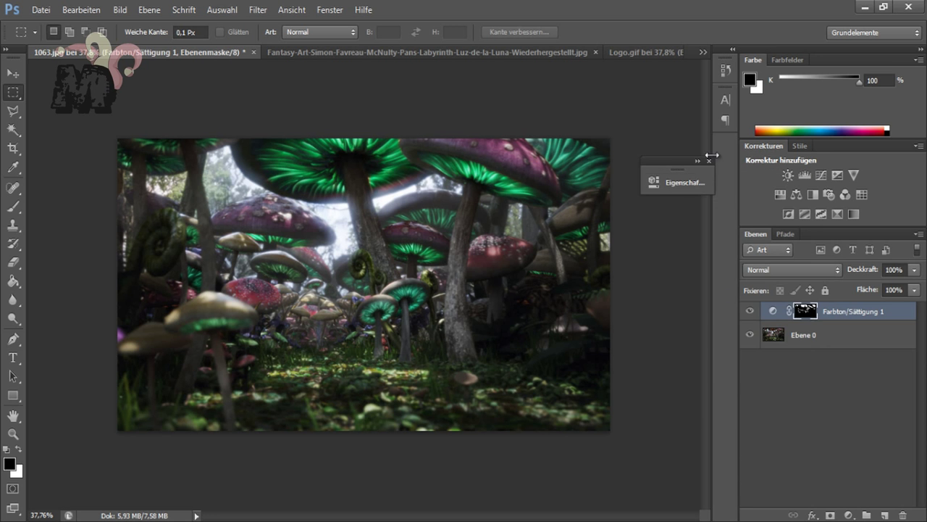
pyautogui.hotkey('alt', '[')
pyautogui.press('z')
pyautogui.moveTo(609, 132); pyautogui.dragTo(12, 91)
pyautogui.click(13, 111)
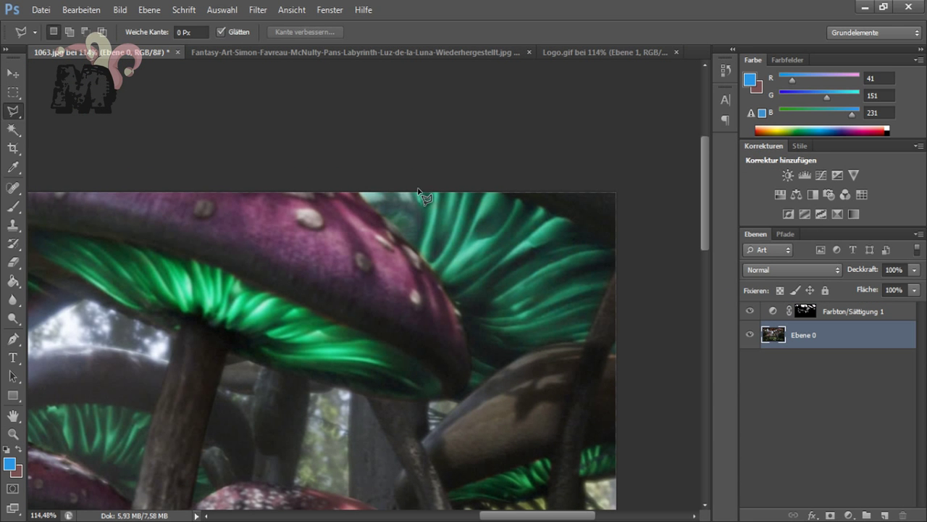
pyautogui.click(426, 186)
# Step: Copy the gill patch to a new layer and rotate it beside the purple cap
pyautogui.hotkey('ctrl', 'c')
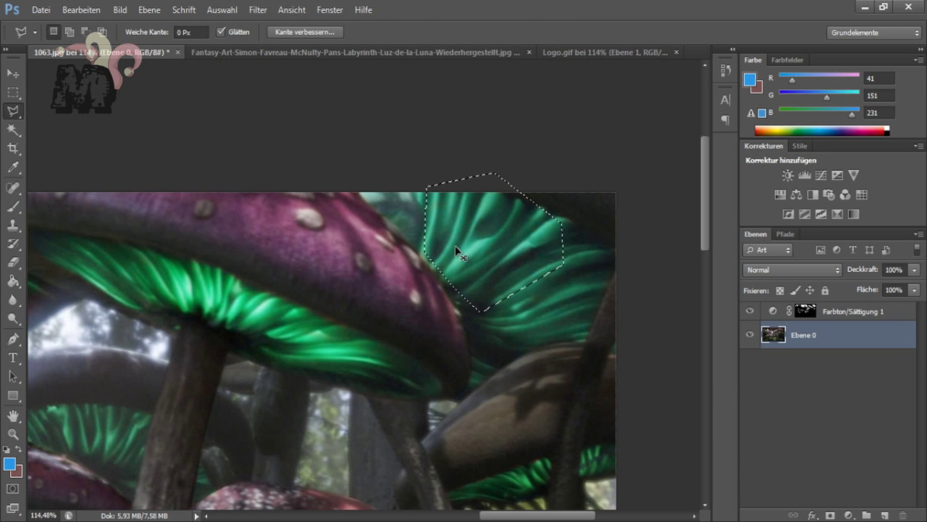
pyautogui.press('m')
pyautogui.hotkey('ctrl', 'v')
pyautogui.rightClick(422, 310)
pyautogui.click(463, 216)
pyautogui.moveTo(218, 384); pyautogui.dragTo(405, 318)
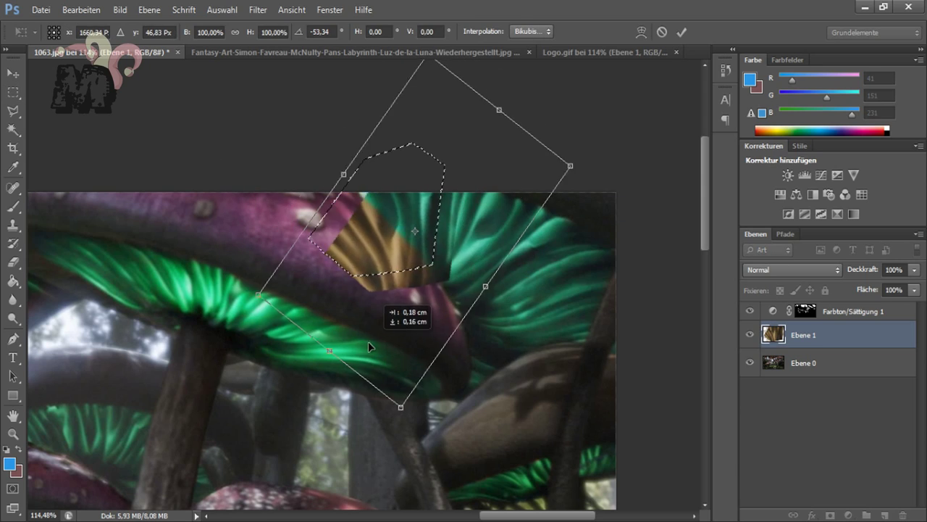
pyautogui.press('Return')
# Step: Erase the patch edges over the cap, softening them with a 27 px eraser at 41% opacity
pyautogui.press('e')
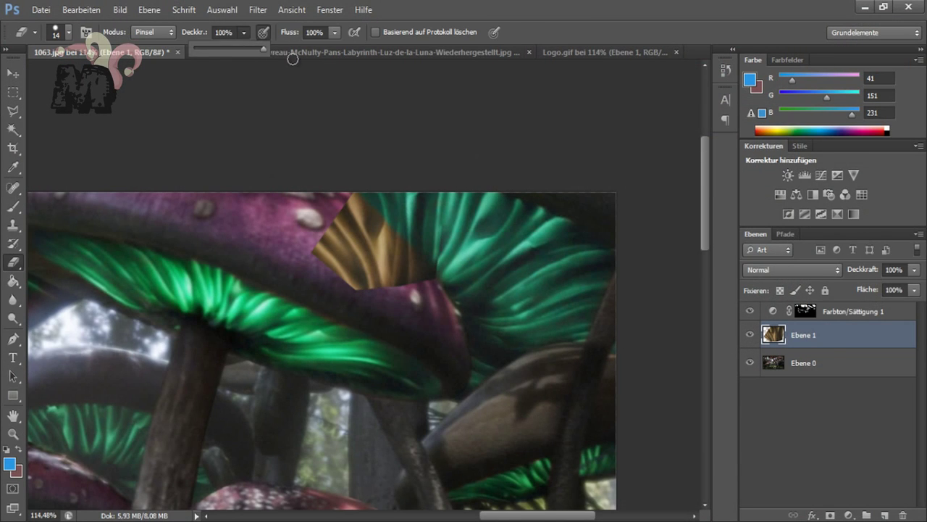
pyautogui.moveTo(329, 230); pyautogui.dragTo(370, 281)
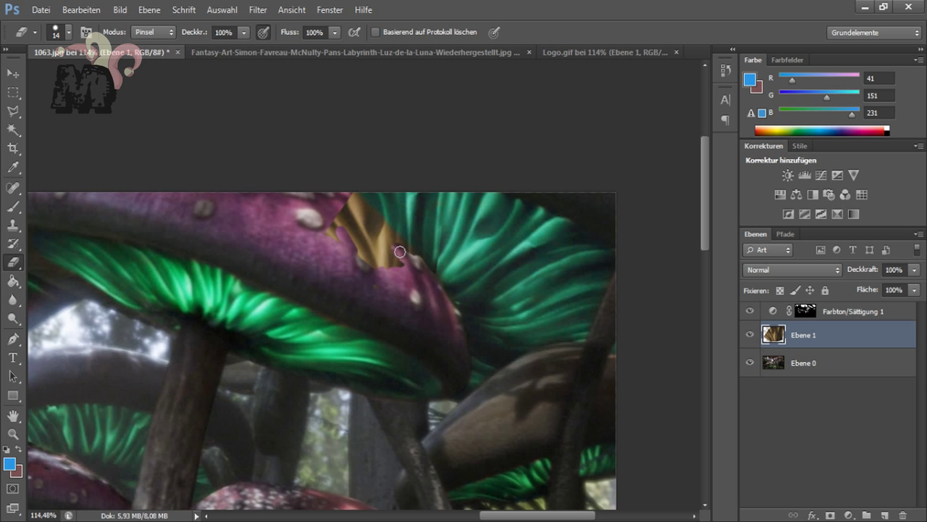
pyautogui.moveTo(399, 252); pyautogui.dragTo(377, 252)
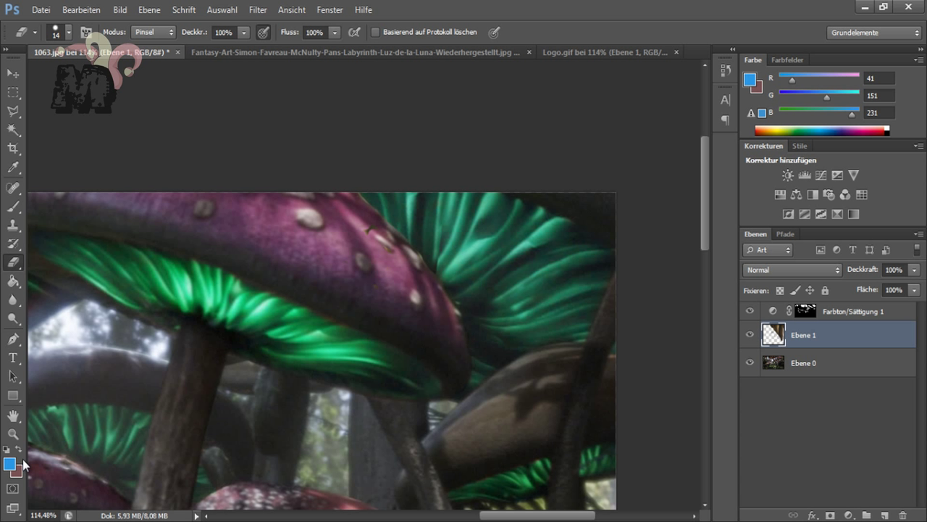
pyautogui.rightClick(326, 257)
pyautogui.write('27 Px')
pyautogui.press('Return')
pyautogui.press('4')
pyautogui.press('1')
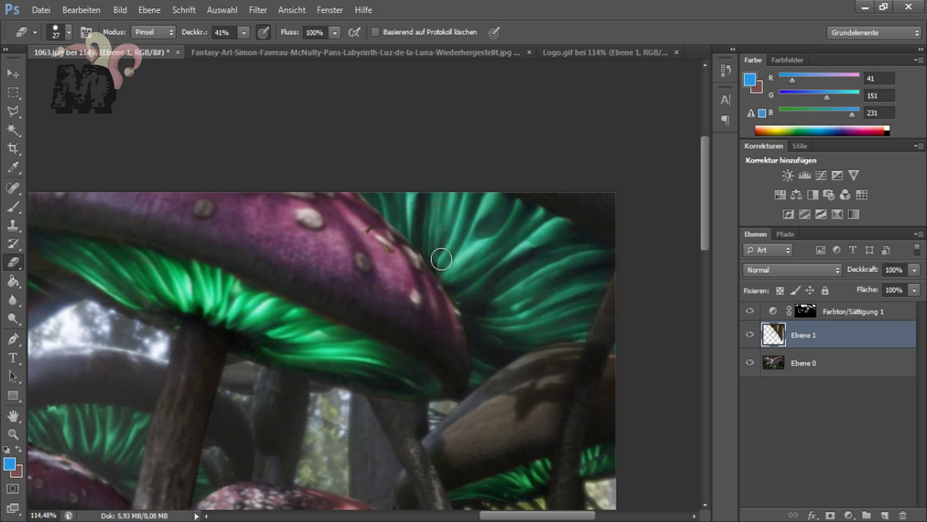
pyautogui.moveTo(444, 262); pyautogui.dragTo(419, 210)
pyautogui.press('z')
pyautogui.moveTo(481, 294); pyautogui.dragTo(259, 324)
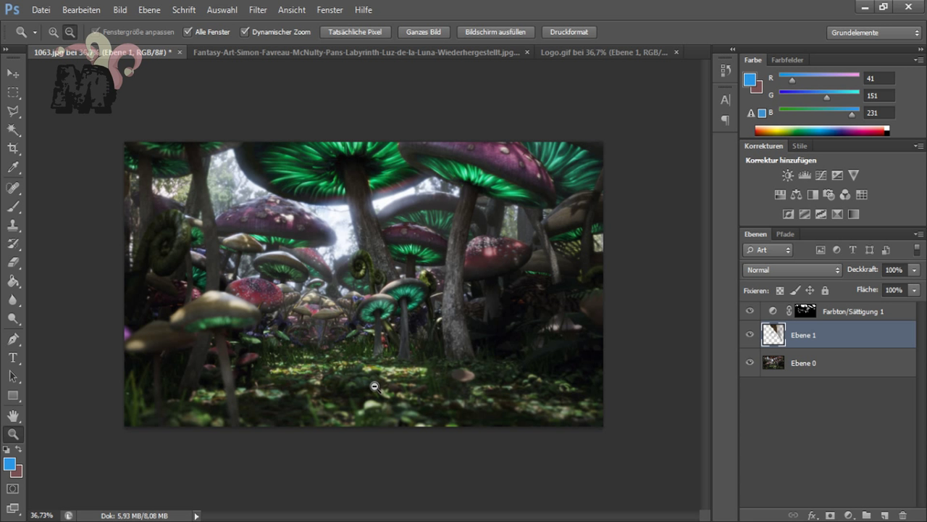
# Step: Merge Ebene 1 into Ebene 0 and add a second Hue/Saturation layer at Hue +79
pyautogui.rightClick(826, 335)
pyautogui.click(665, 347)
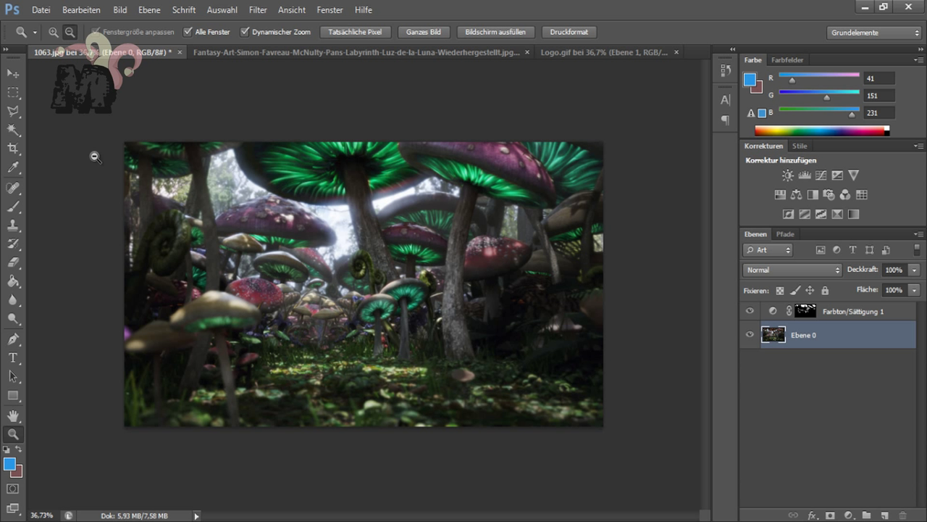
pyautogui.click(779, 194)
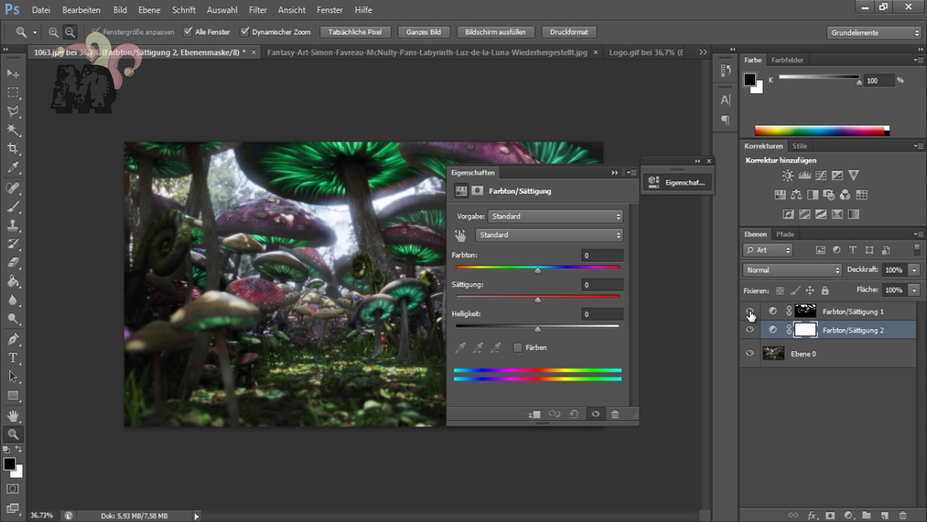
pyautogui.moveTo(537, 269)
pyautogui.mouseDown()
pyautogui.moveTo(624, 271)
pyautogui.moveTo(580, 279)
pyautogui.mouseUp()
pyautogui.click(626, 178)
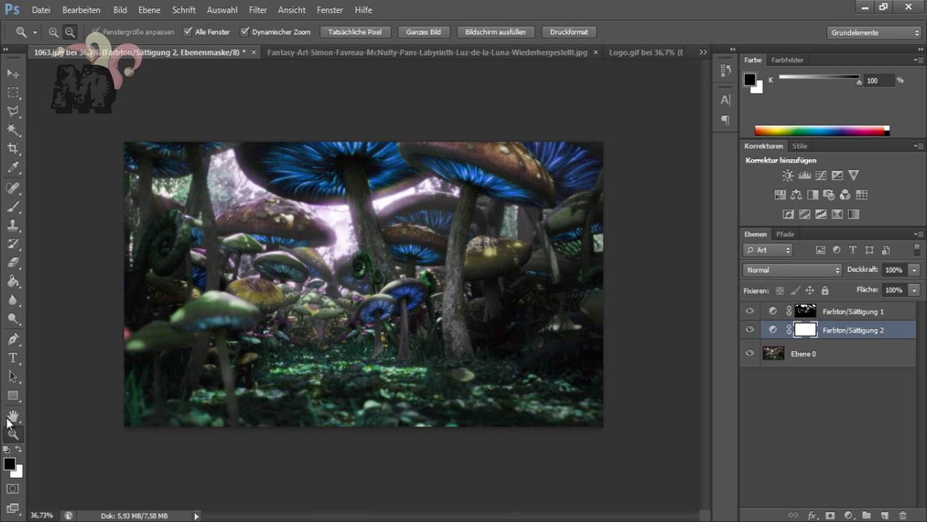
pyautogui.moveTo(214, 339); pyautogui.dragTo(218, 340)
pyautogui.press('b')
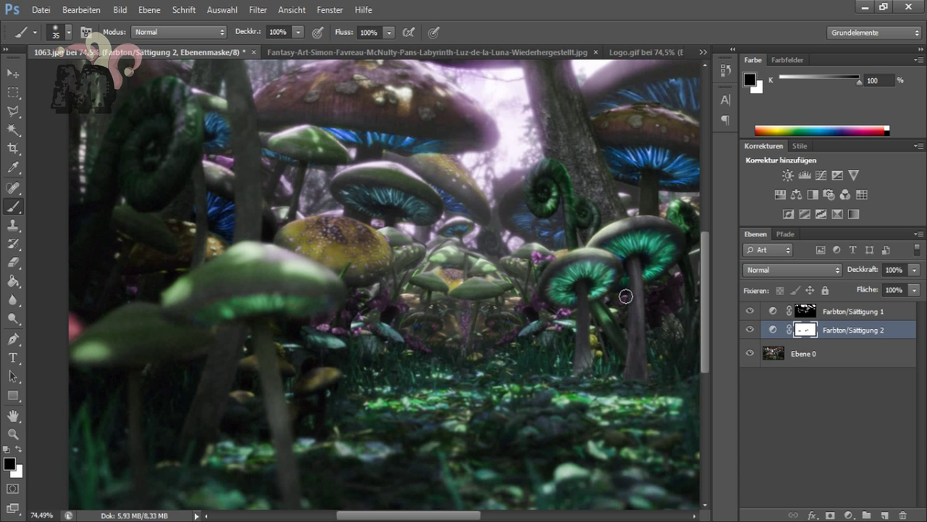
# Step: Paint the big, centre and right mushroom caps out of the Hue/Saturation 2 mask
pyautogui.moveTo(458, 517); pyautogui.dragTo(487, 518)
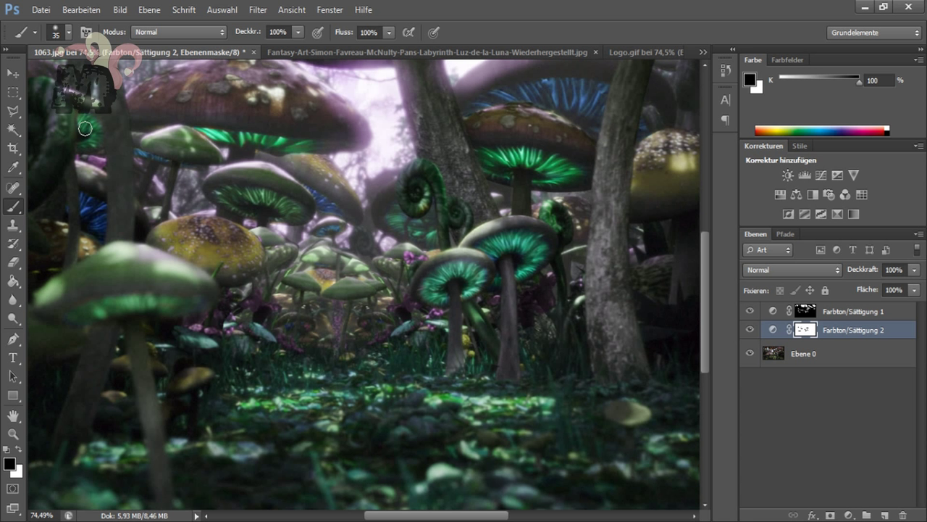
pyautogui.scroll(-1, 344, 206)
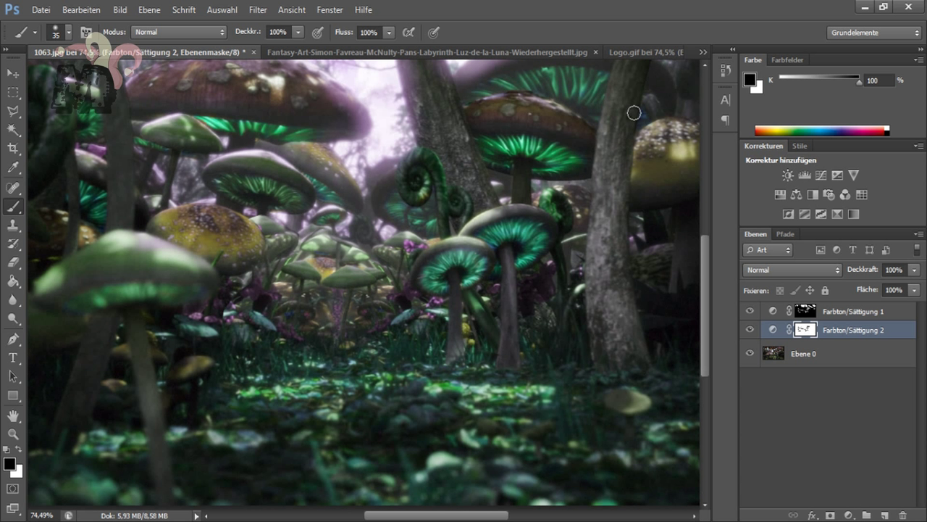
pyautogui.moveTo(432, 515); pyautogui.dragTo(507, 516)
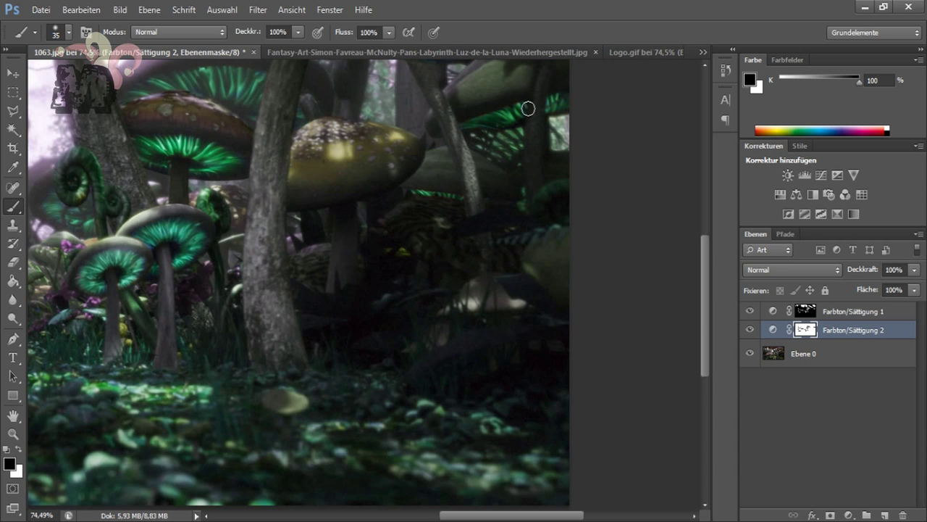
pyautogui.moveTo(528, 108); pyautogui.dragTo(52, 109)
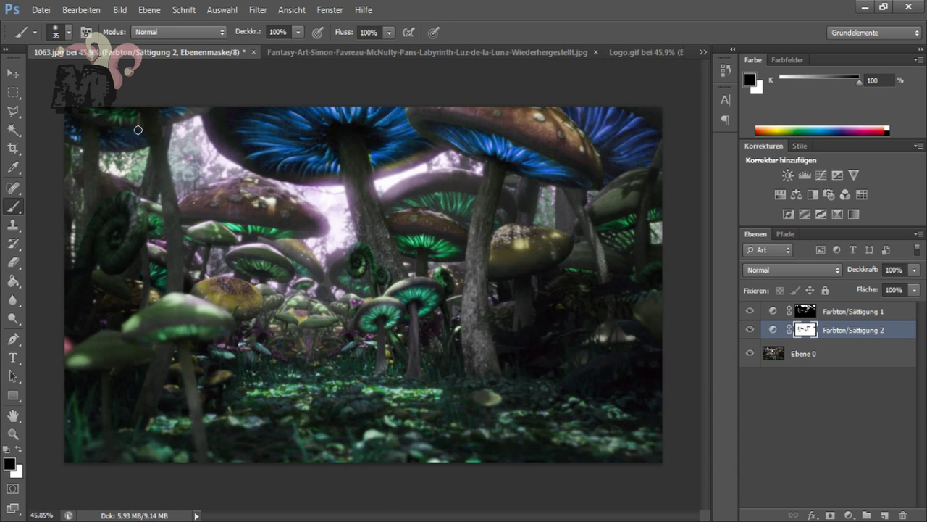
pyautogui.rightClick(275, 147)
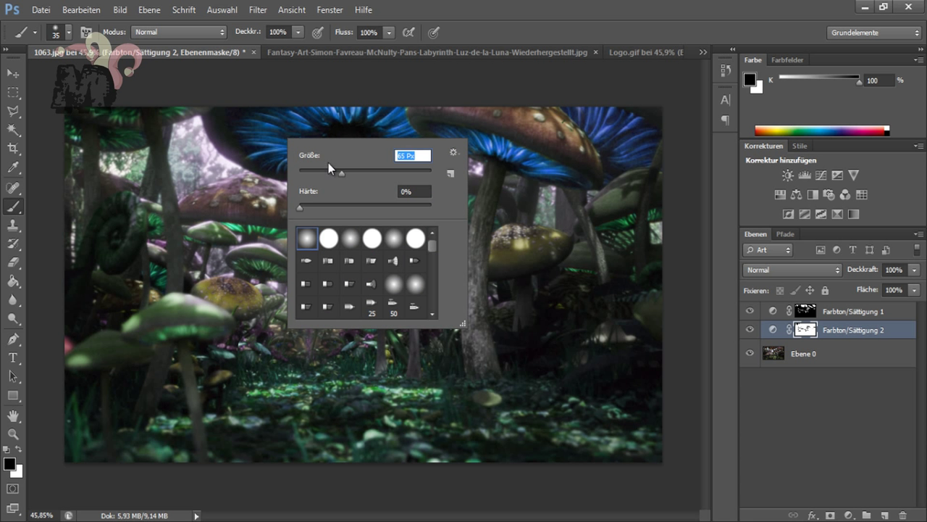
pyautogui.press('Return')
pyautogui.moveTo(245, 135)
pyautogui.mouseDown()
pyautogui.moveTo(332, 95)
pyautogui.moveTo(390, 133)
pyautogui.mouseUp()
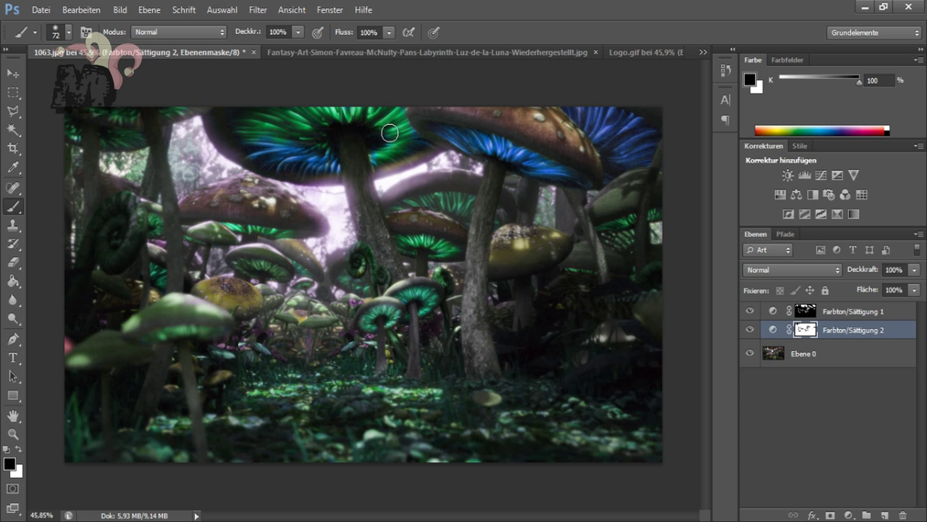
pyautogui.moveTo(242, 136); pyautogui.dragTo(335, 161)
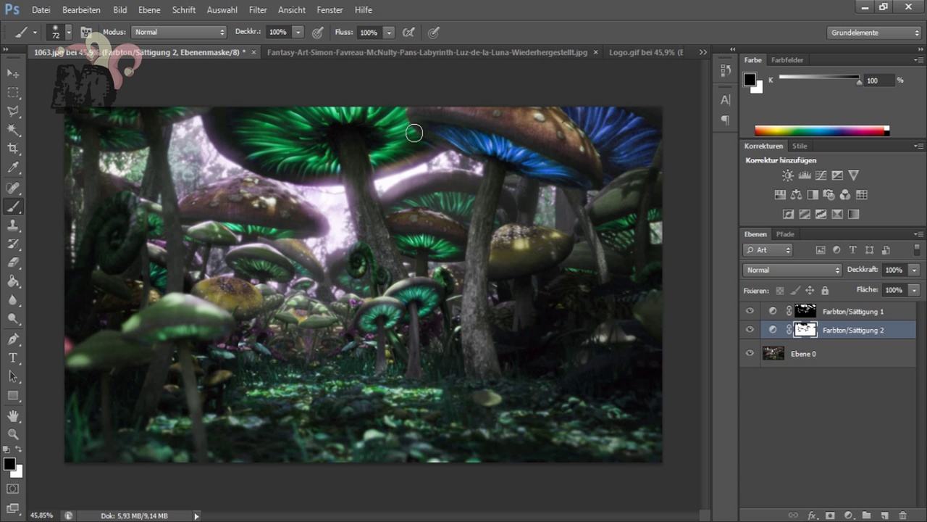
pyautogui.moveTo(413, 133); pyautogui.dragTo(533, 166)
pyautogui.moveTo(574, 105)
pyautogui.mouseDown()
pyautogui.moveTo(609, 120)
pyautogui.moveTo(626, 160)
pyautogui.mouseUp()
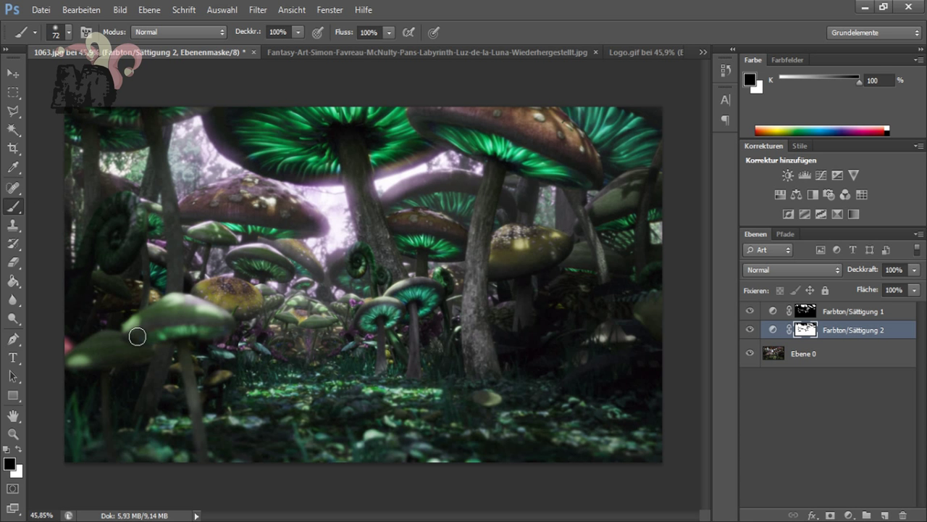
# Step: Merge both Hue/Saturation adjustment layers down into Ebene 0
pyautogui.rightClick(877, 334)
pyautogui.click(707, 348)
pyautogui.rightClick(855, 311)
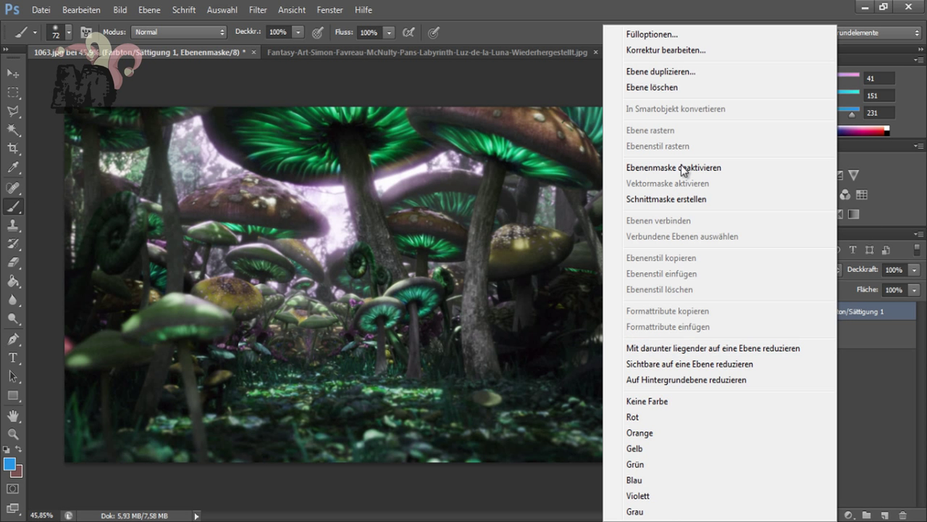
pyautogui.click(681, 348)
# Step: With a size-90 soft brush, paint blue haze over the pink background glow and between stems
pyautogui.rightClick(221, 190)
pyautogui.doubleClick(347, 208)
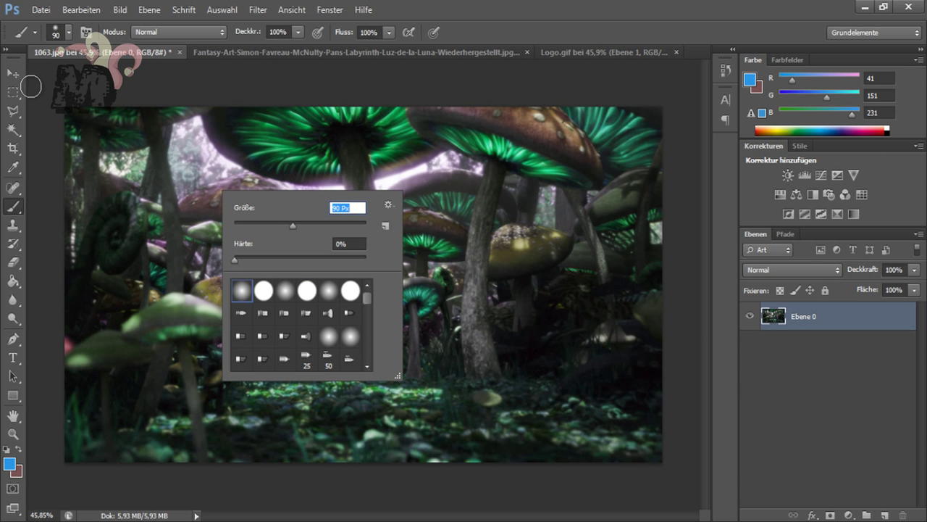
pyautogui.write('90')
pyautogui.press('Return')
pyautogui.moveTo(121, 155); pyautogui.dragTo(114, 170)
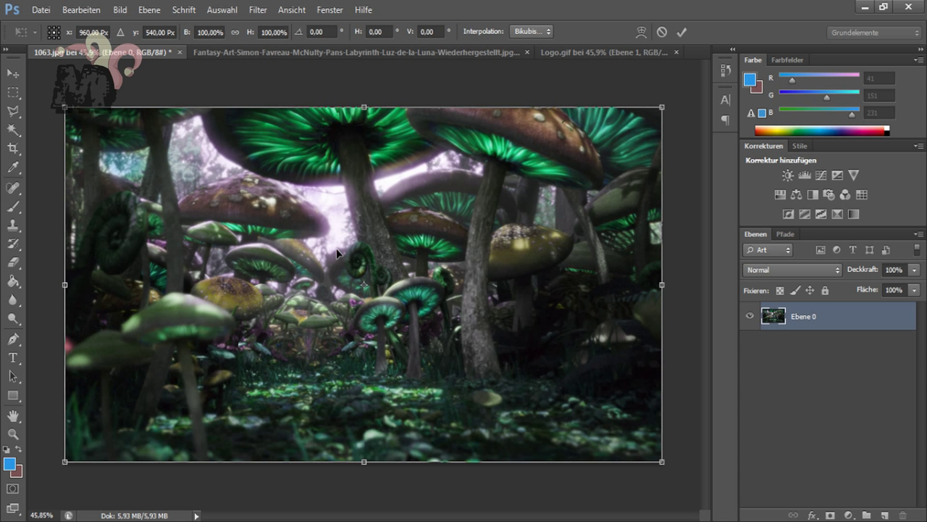
pyautogui.moveTo(172, 141); pyautogui.dragTo(363, 234)
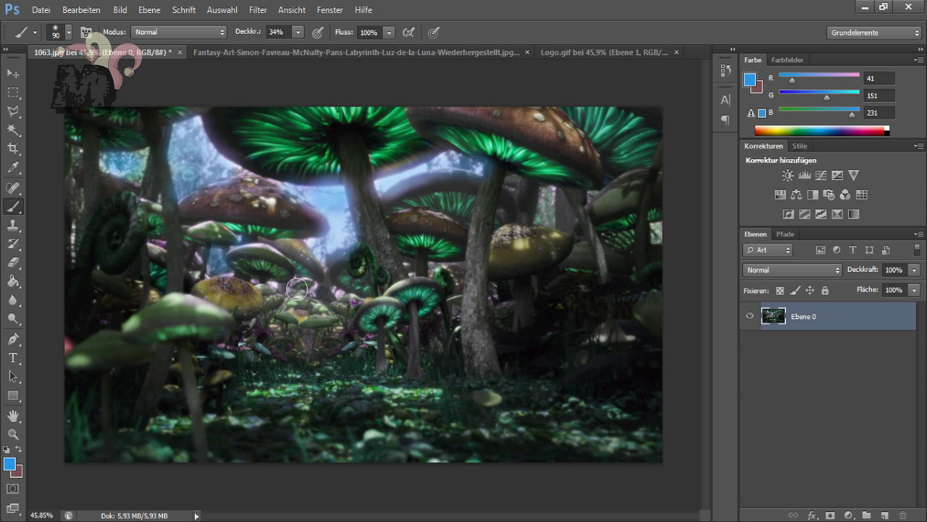
pyautogui.moveTo(657, 230); pyautogui.dragTo(488, 230)
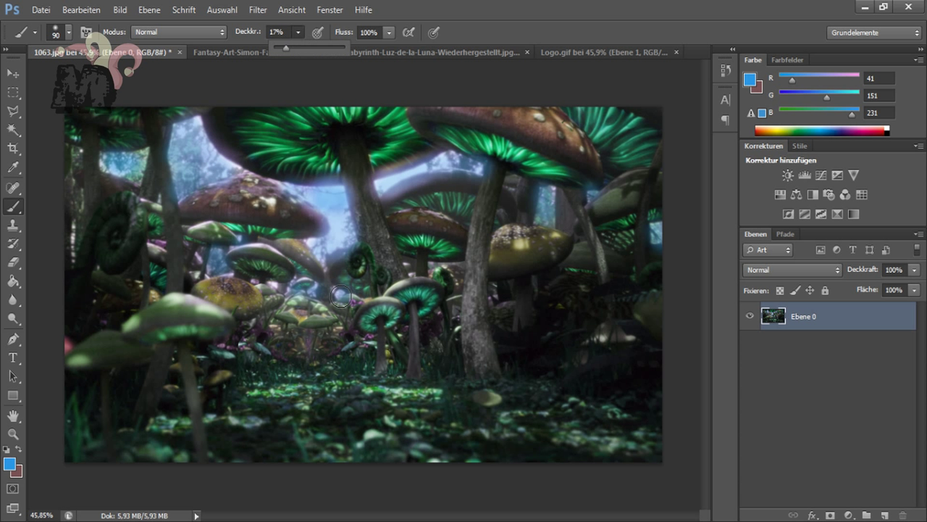
# Step: Lower brush opacity to 17%, sample green from a glowing mushroom, and confirm the brush size
pyautogui.press('1')
pyautogui.press('7')
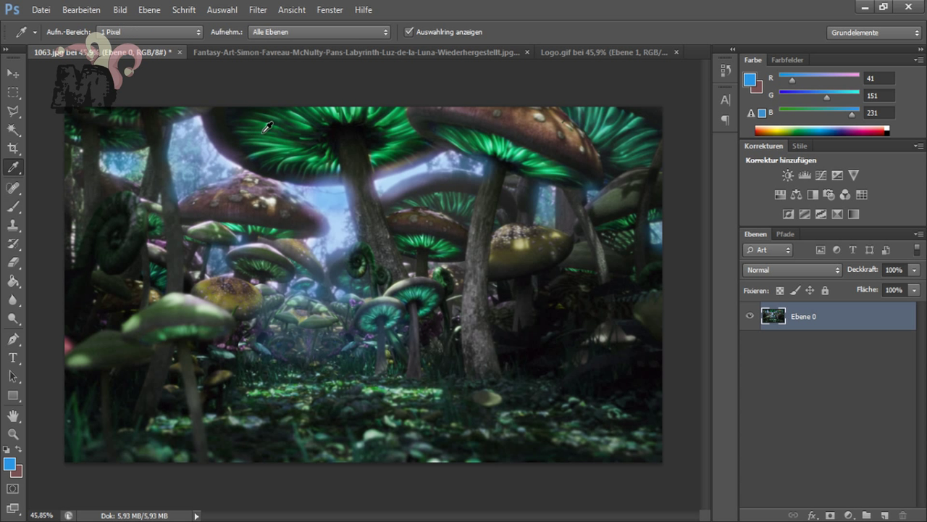
pyautogui.keyDown('alt'); pyautogui.click(311, 117); pyautogui.keyUp('alt')
pyautogui.rightClick(201, 203)
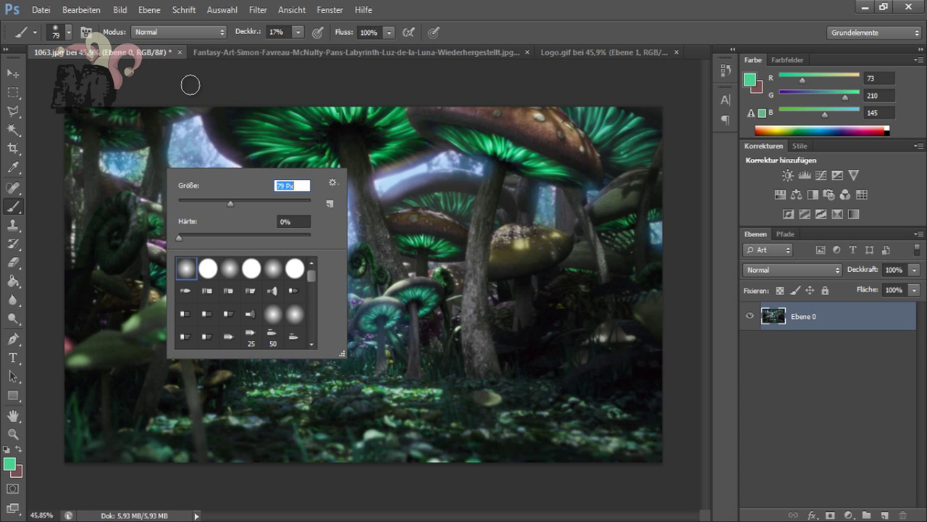
pyautogui.press('Return')
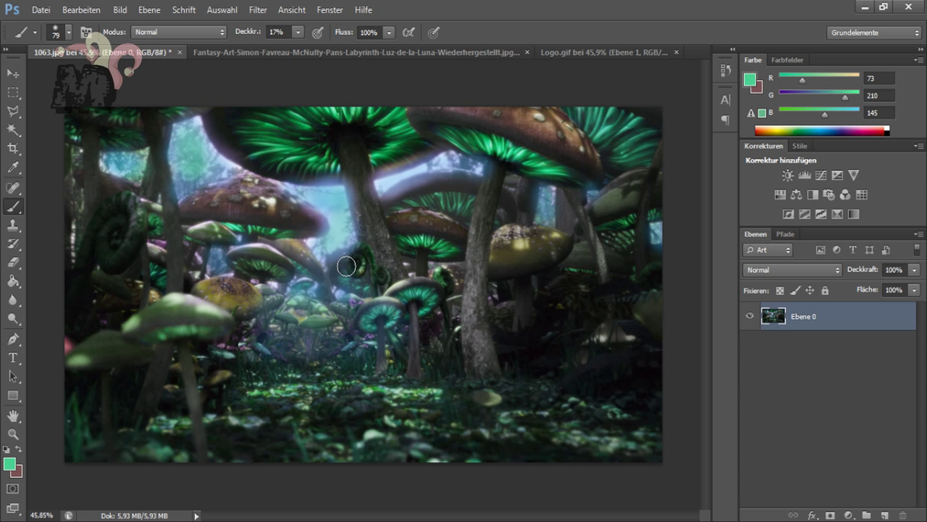
# Step: In the Fantasy-Art document, turn the faun's traced path into a selection
pyautogui.click(13, 433)
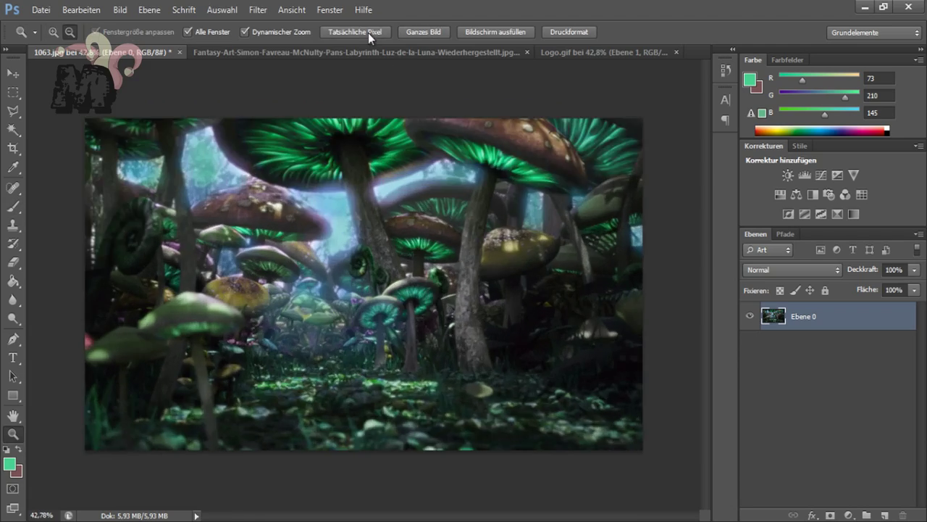
pyautogui.moveTo(408, 402); pyautogui.dragTo(346, 392)
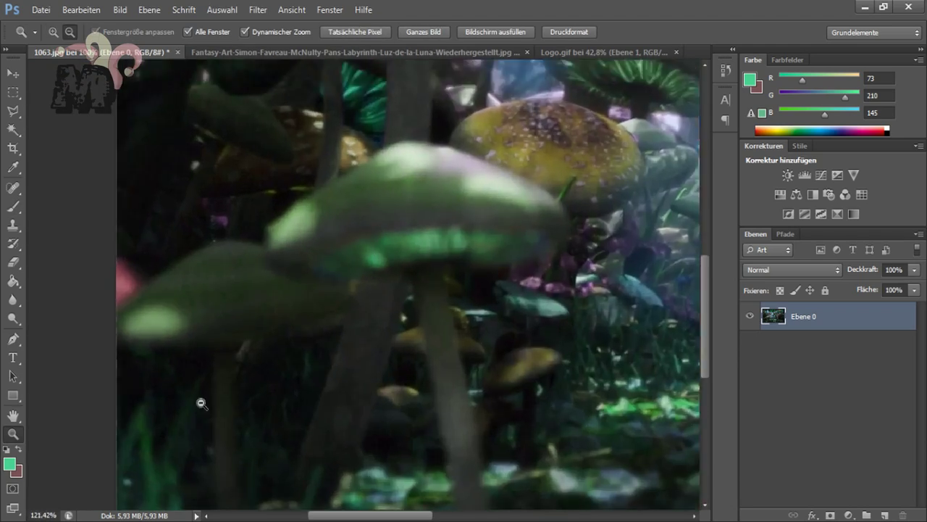
pyautogui.moveTo(200, 403); pyautogui.dragTo(145, 404)
pyautogui.click(355, 52)
pyautogui.click(13, 92)
pyautogui.click(13, 338)
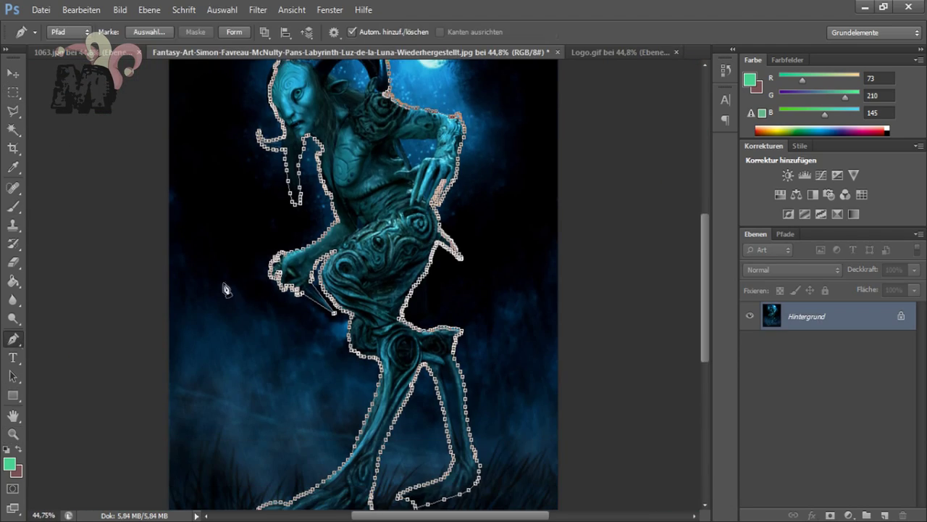
pyautogui.rightClick(383, 224)
pyautogui.click(435, 292)
pyautogui.click(545, 155)
# Step: Copy the selected faun and paste it into 1063.jpg as Ebene 1
pyautogui.doubleClick(905, 317)
pyautogui.press('Return')
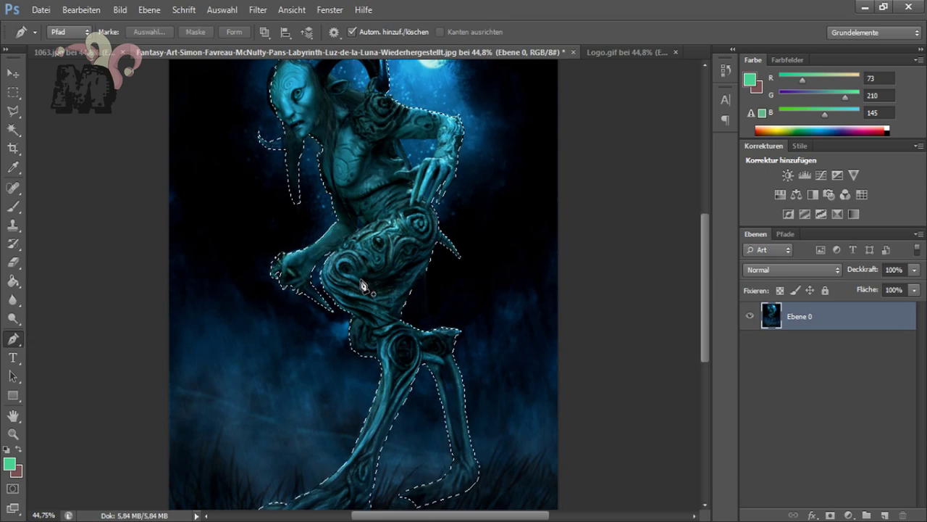
pyautogui.click(13, 92)
pyautogui.click(102, 52)
pyautogui.hotkey('ctrl', 'v')
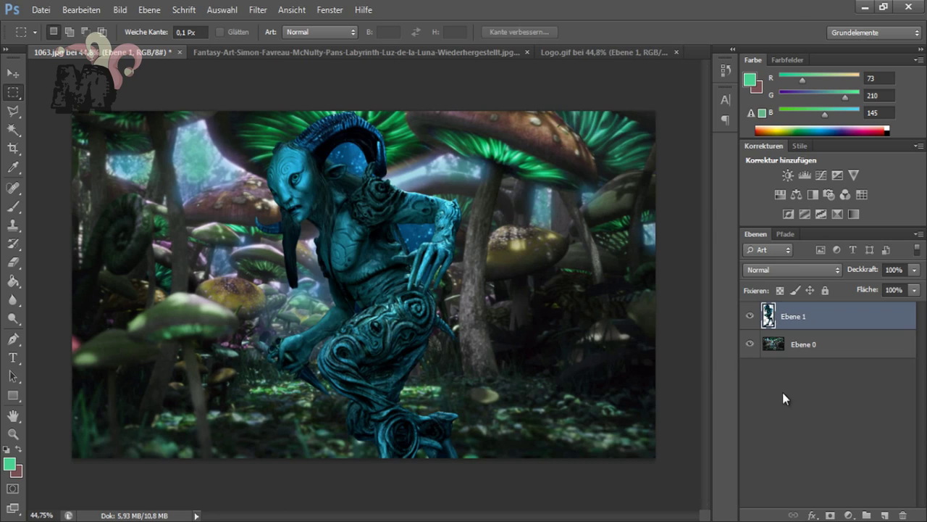
pyautogui.rightClick(784, 316)
# Step: Convert Ebene 1 to a Smart Object and open its contents in Ebene 1.psb
pyautogui.click(581, 110)
pyautogui.rightClick(805, 316)
pyautogui.click(602, 108)
# Step: Zoom in on the faun's legs and place the first three Pen anchor points down the leg
pyautogui.press('z')
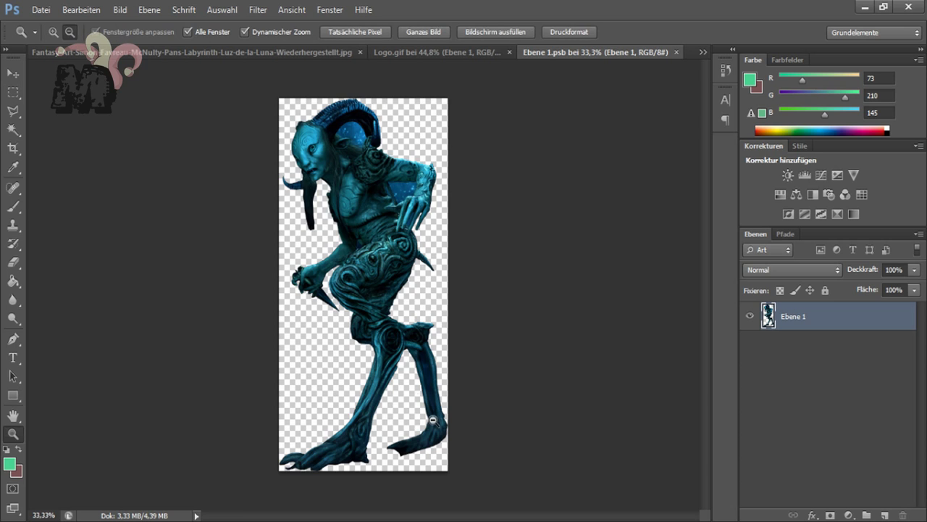
pyautogui.moveTo(384, 341); pyautogui.dragTo(464, 340)
pyautogui.press('p')
pyautogui.press('z')
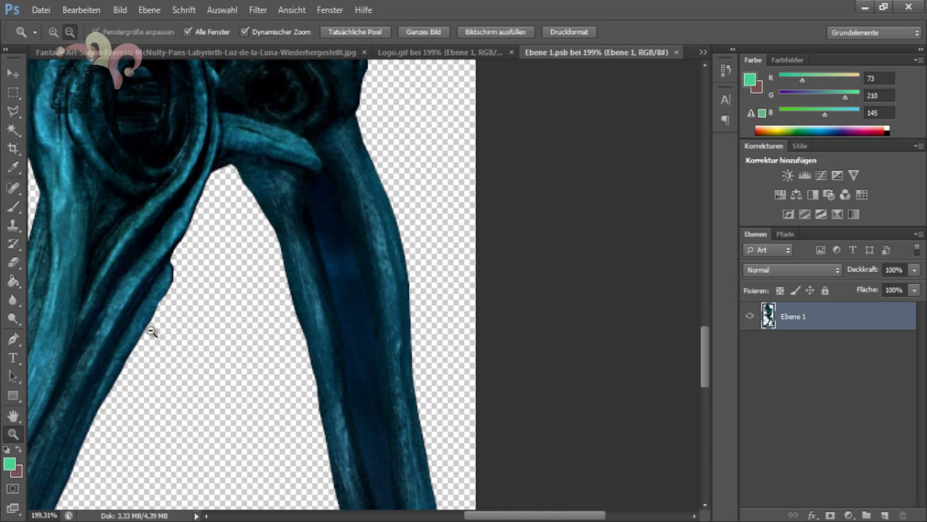
pyautogui.moveTo(150, 325); pyautogui.dragTo(217, 325)
pyautogui.press('p')
pyautogui.click(353, 155)
pyautogui.click(371, 160)
pyautogui.click(382, 179)
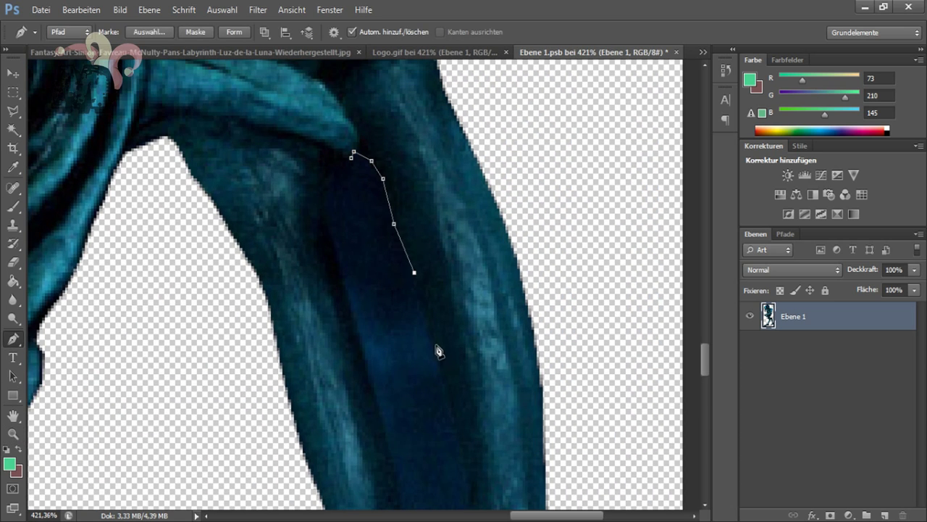
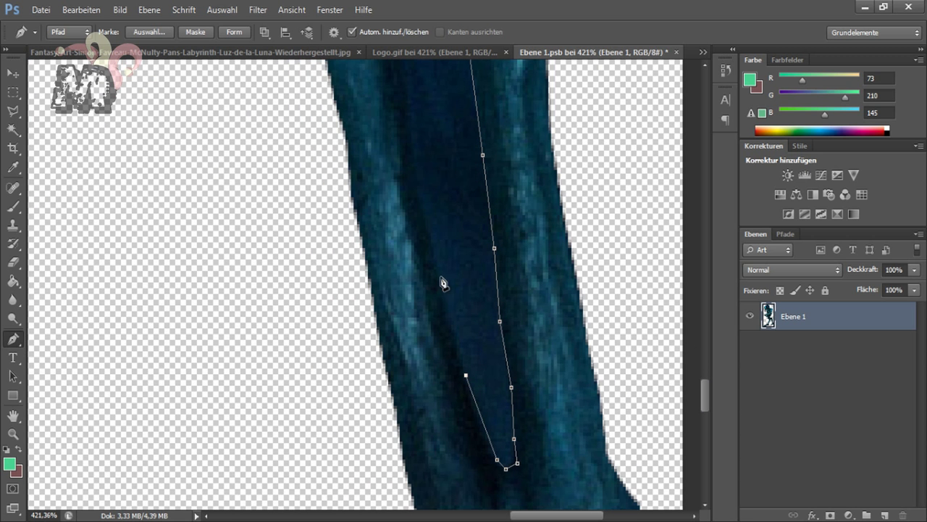
# Step: Outline the background gap between the faun's legs with the Pen tool and clear it
pyautogui.scroll(3, 399, 234)
pyautogui.click(398, 226)
pyautogui.click(372, 190)
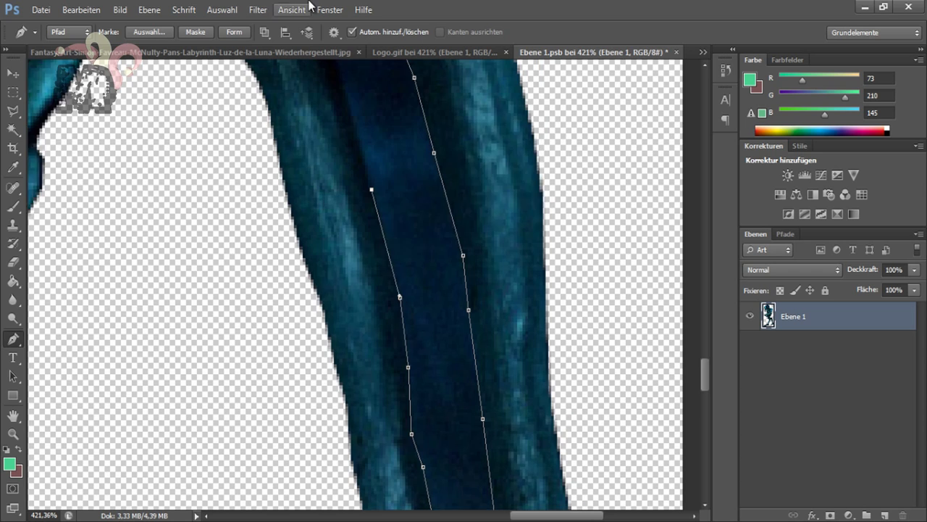
pyautogui.click(348, 161)
pyautogui.scroll(3, 341, 181)
pyautogui.click(328, 212)
pyautogui.rightClick(357, 224)
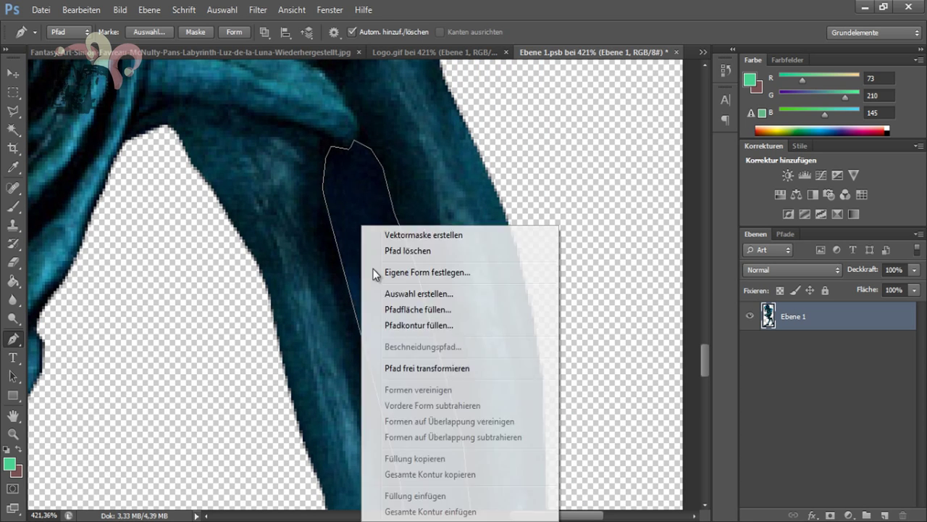
pyautogui.click(391, 292)
pyautogui.press('Return')
# Step: Zoom out, then outline and delete the background between the fingers
pyautogui.press('z')
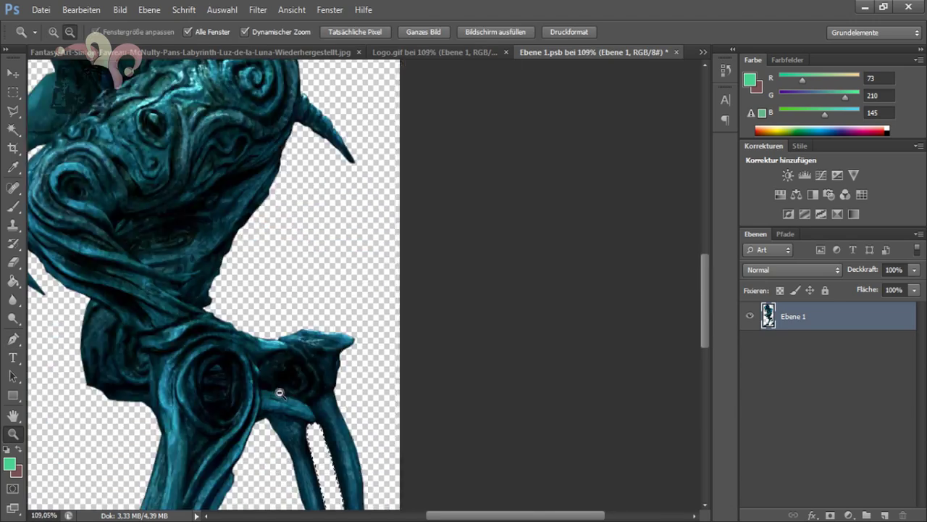
pyautogui.moveTo(369, 410)
pyautogui.mouseDown()
pyautogui.moveTo(242, 264)
pyautogui.moveTo(381, 326)
pyautogui.mouseUp()
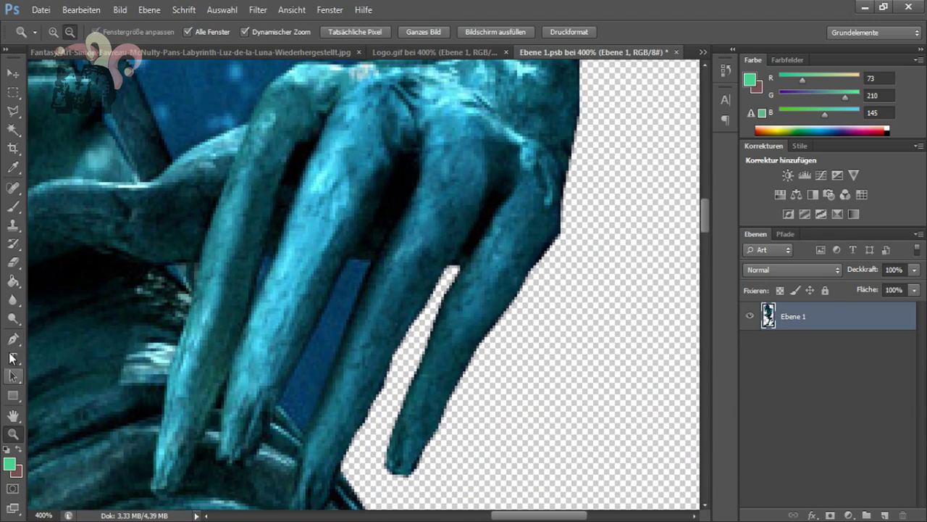
pyautogui.press('p')
pyautogui.click(349, 258)
pyautogui.click(373, 259)
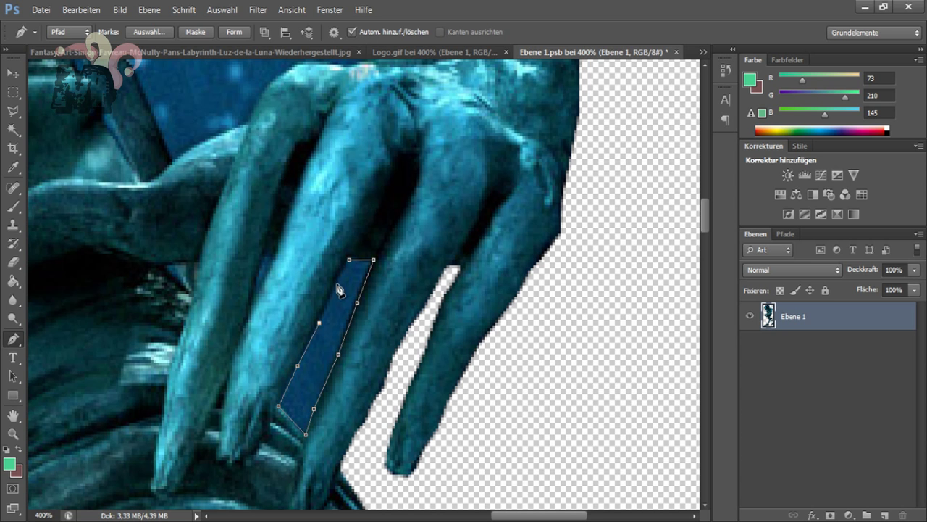
pyautogui.rightClick(341, 304)
pyautogui.click(393, 99)
pyautogui.click(543, 152)
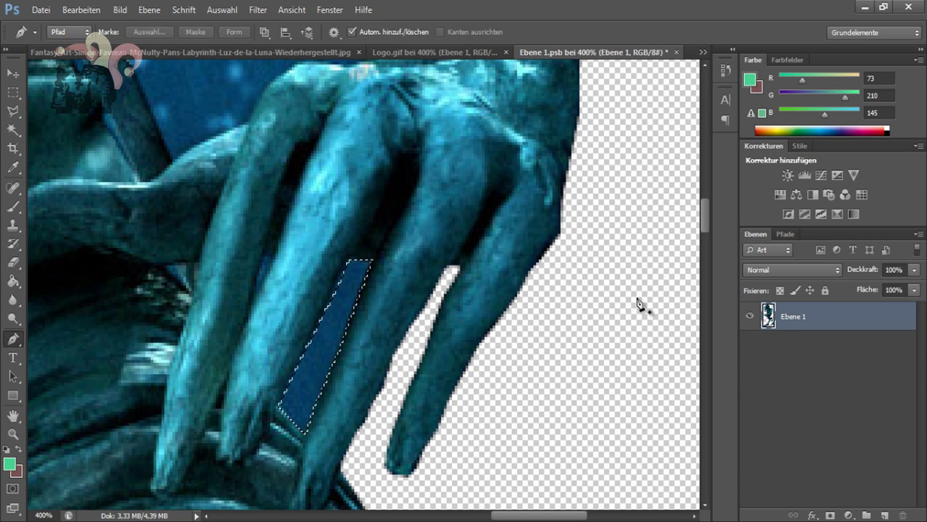
pyautogui.press('Delete')
# Step: Delete the small triangular background gap in the hand
pyautogui.click(273, 258)
pyautogui.click(258, 286)
pyautogui.click(264, 258)
pyautogui.rightClick(266, 259)
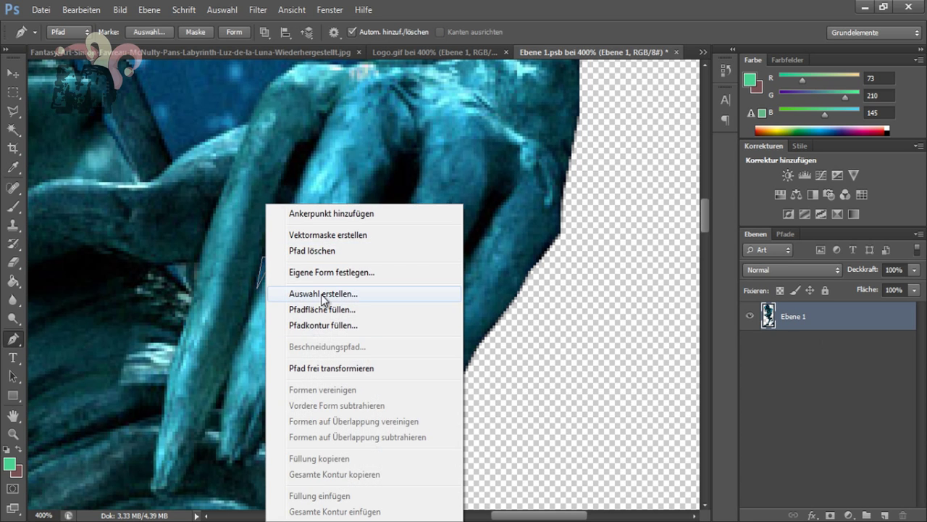
pyautogui.click(311, 296)
pyautogui.click(546, 153)
pyautogui.press('Delete')
# Step: Outline and delete the background patch beside the faun's face
pyautogui.scroll(5, 192, 220)
pyautogui.click(175, 458)
pyautogui.click(194, 442)
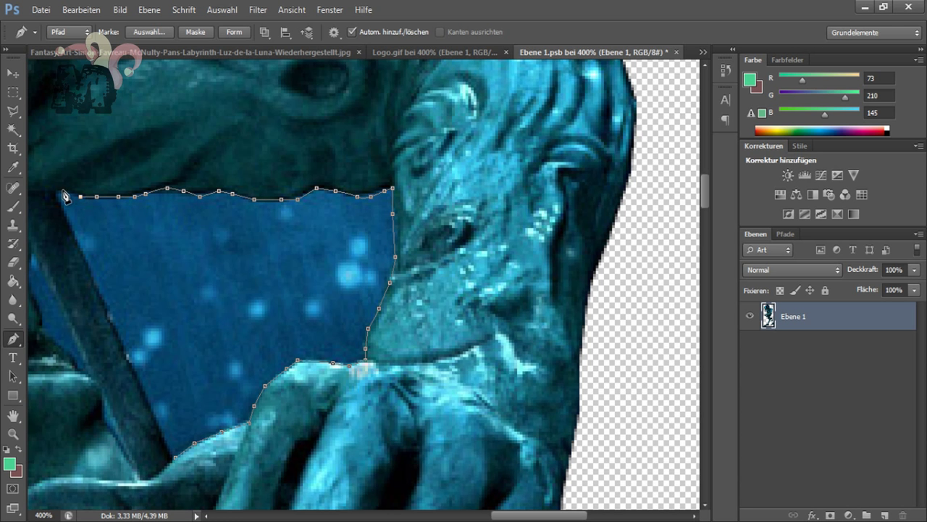
pyautogui.click(176, 459)
pyautogui.rightClick(204, 373)
pyautogui.click(269, 138)
pyautogui.click(548, 154)
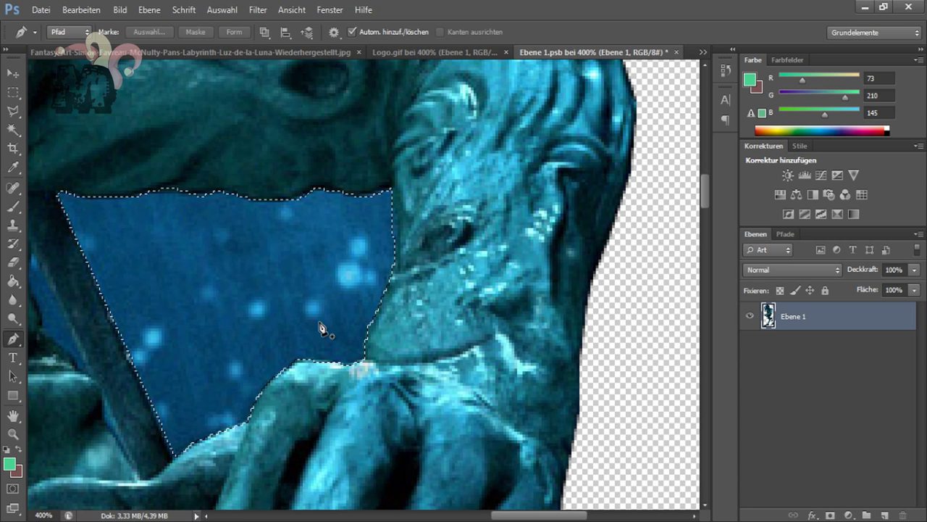
pyautogui.press('Delete')
# Step: Outline and delete the background strip along the dark edge
pyautogui.hscroll(-5, 603, 505)
pyautogui.click(396, 252)
pyautogui.click(454, 370)
pyautogui.click(446, 371)
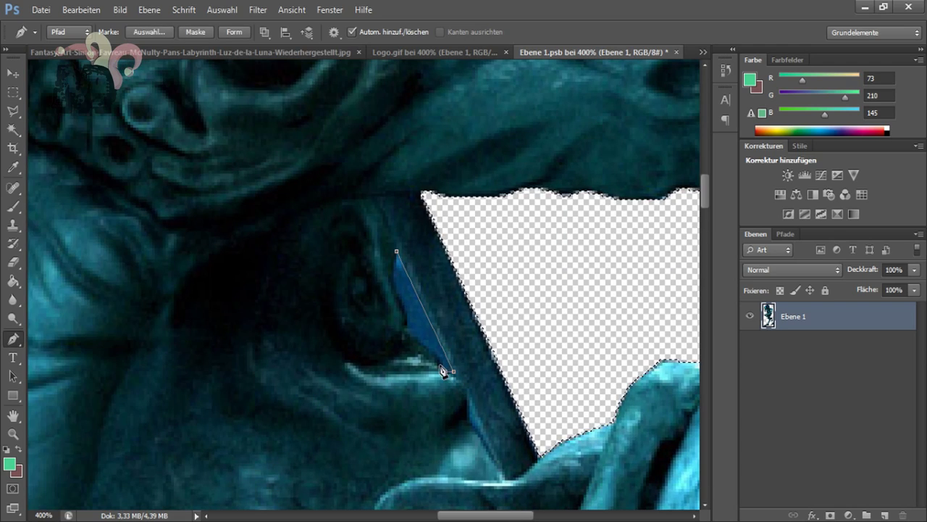
pyautogui.click(433, 352)
pyautogui.click(419, 339)
pyautogui.click(403, 319)
pyautogui.click(397, 252)
pyautogui.rightClick(409, 312)
pyautogui.click(464, 218)
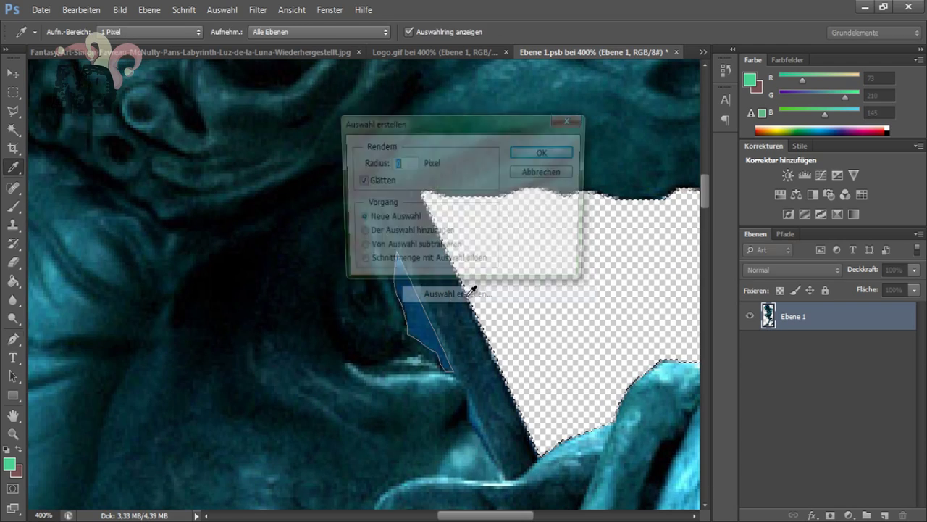
pyautogui.press('Return')
pyautogui.press('Delete')
# Step: Clear the background in the neck gap, then fit the whole figure in view
pyautogui.press('z')
pyautogui.scroll(-5, 273, 430)
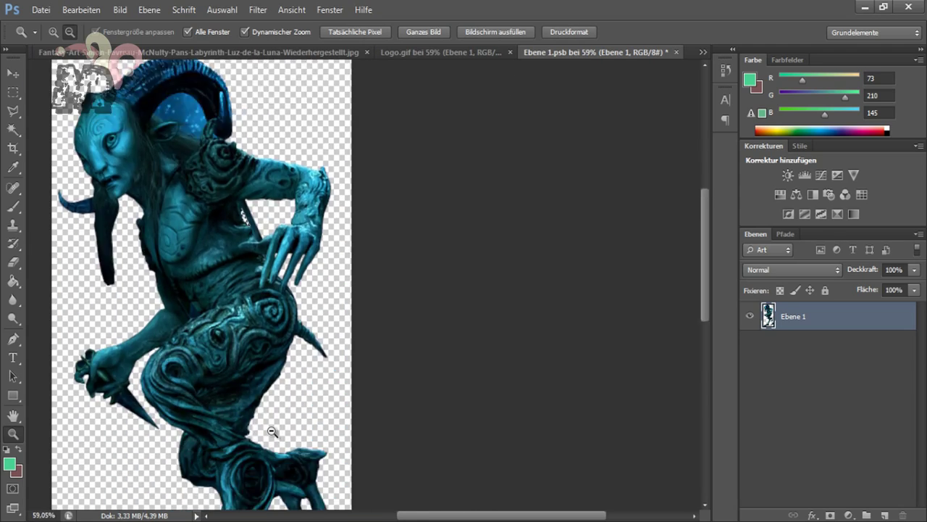
pyautogui.scroll(6, 559, 403)
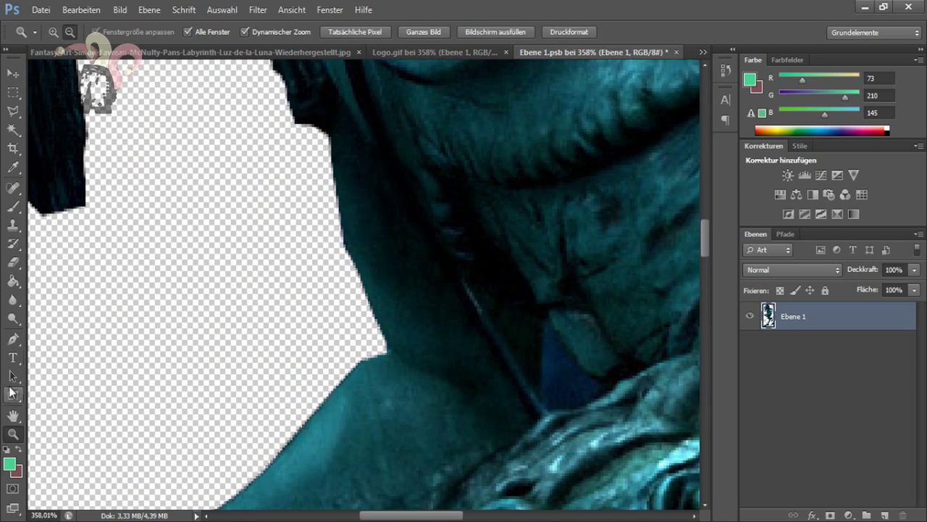
pyautogui.press('p')
pyautogui.click(548, 319)
pyautogui.click(560, 341)
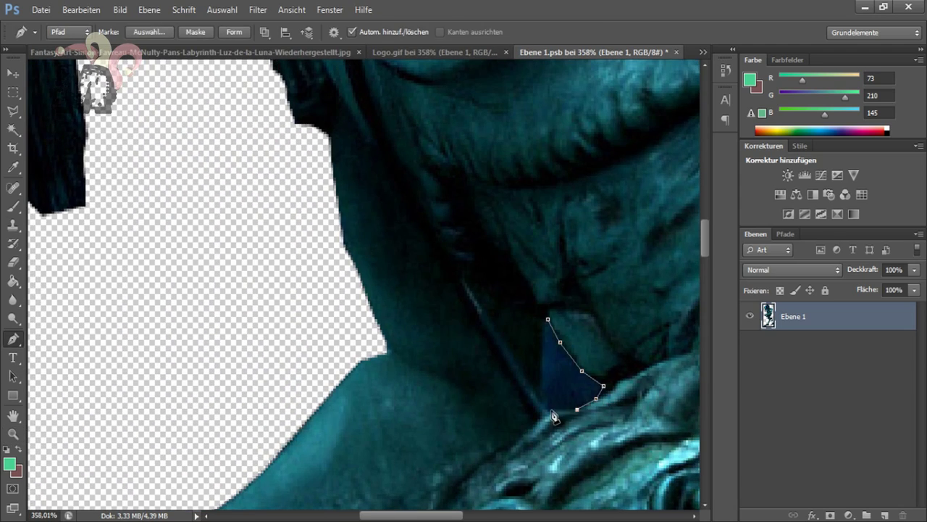
pyautogui.rightClick(549, 326)
pyautogui.click(594, 121)
pyautogui.click(540, 152)
pyautogui.press('Delete')
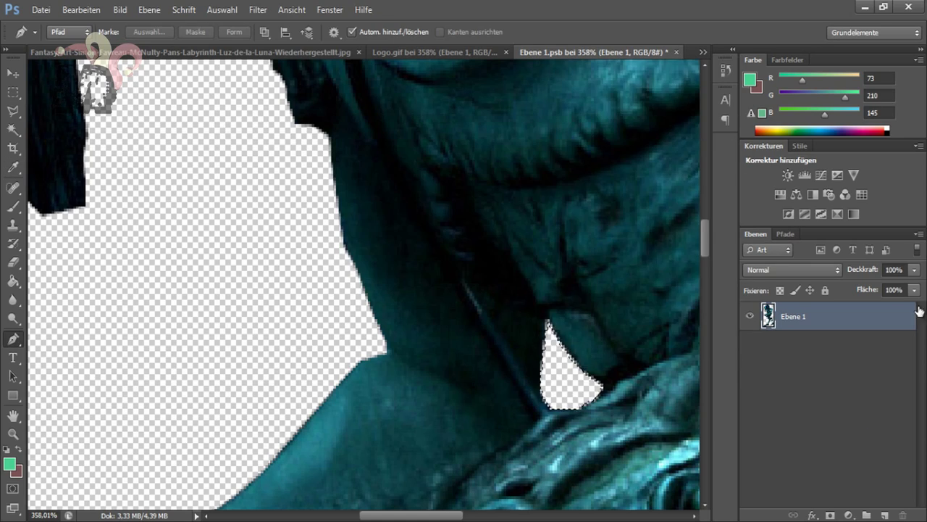
pyautogui.scroll(3, 363, 290)
pyautogui.press('z')
pyautogui.hotkey('ctrl', '0')
# Step: Outline and delete the blue background inside the horn loop
pyautogui.scroll(5, 543, 249)
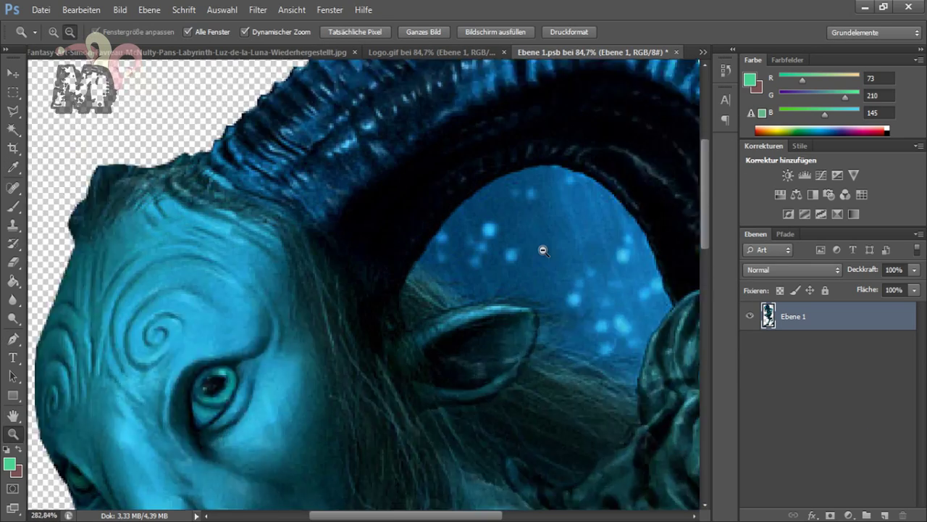
pyautogui.press('p')
pyautogui.click(185, 278)
pyautogui.click(214, 236)
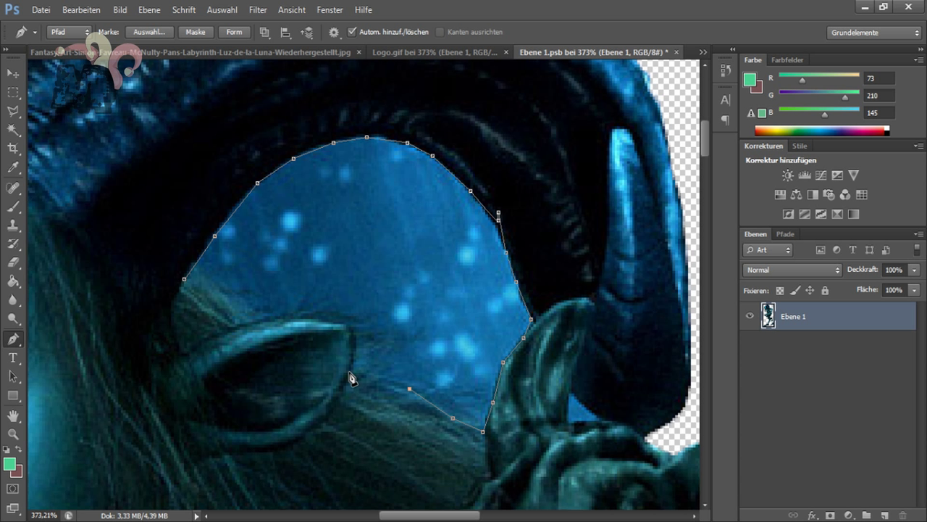
pyautogui.click(180, 276)
pyautogui.rightClick(292, 303)
pyautogui.click(348, 68)
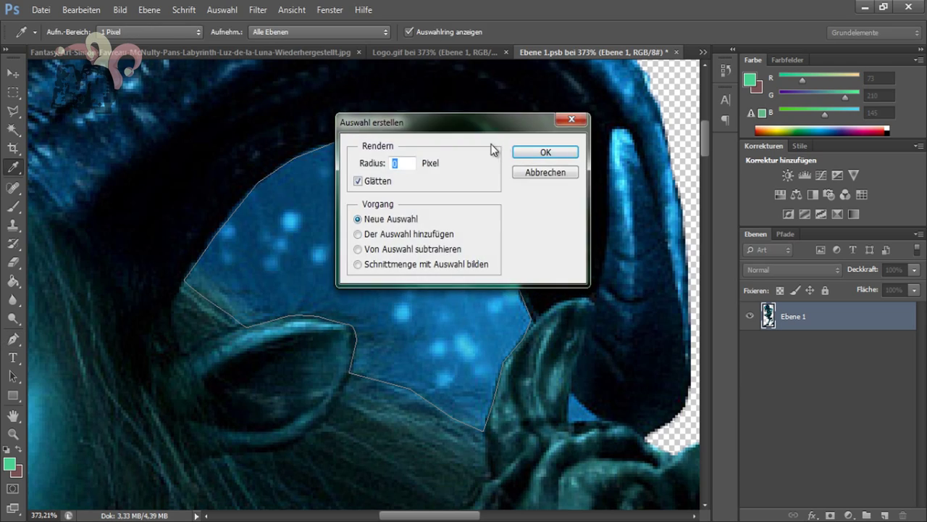
pyautogui.click(536, 152)
pyautogui.press('Delete')
# Step: Delete the small triangular background patch beside the horn
pyautogui.click(573, 396)
pyautogui.rightClick(573, 419)
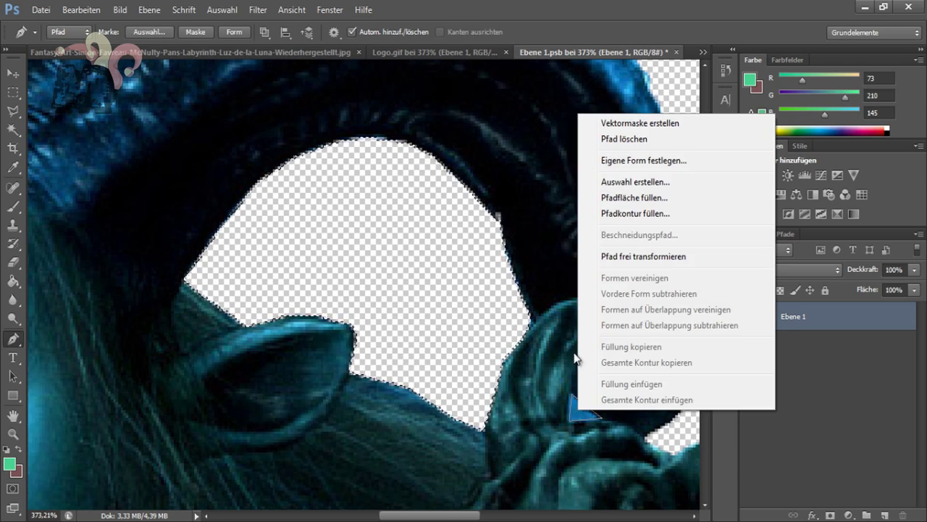
pyautogui.click(621, 180)
pyautogui.click(547, 151)
pyautogui.press('Delete')
# Step: Erase the dark bump on the head's edge at full strength, then zoom in on the face
pyautogui.press('z')
pyautogui.moveTo(507, 406)
pyautogui.mouseDown()
pyautogui.moveTo(238, 407)
pyautogui.moveTo(341, 434)
pyautogui.mouseUp()
pyautogui.moveTo(341, 519); pyautogui.dragTo(391, 519)
pyautogui.press('e')
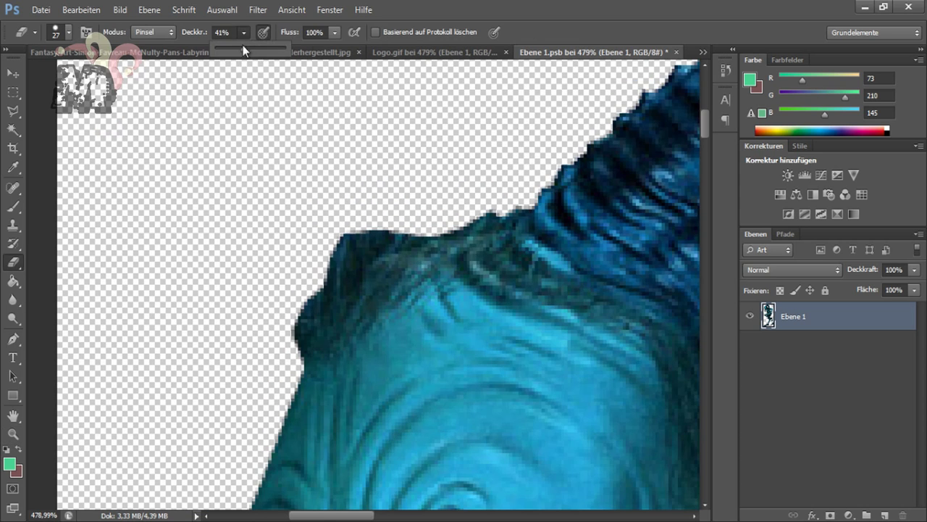
pyautogui.press('m')
pyautogui.press('e')
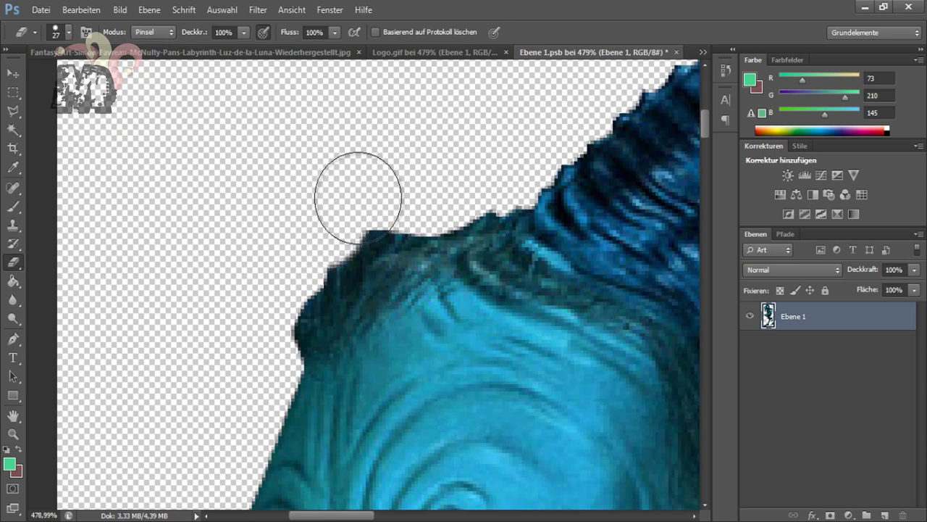
pyautogui.moveTo(356, 196)
pyautogui.mouseDown()
pyautogui.moveTo(296, 273)
pyautogui.moveTo(386, 203)
pyautogui.mouseUp()
pyautogui.press('z')
pyautogui.moveTo(276, 362); pyautogui.dragTo(181, 363)
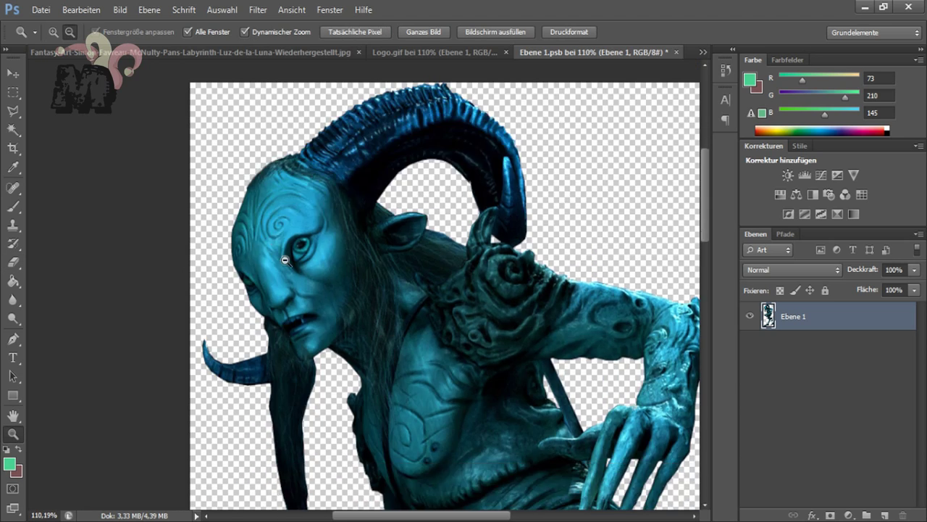
pyautogui.moveTo(290, 217); pyautogui.dragTo(389, 296)
# Step: Paint over both of the faun's eyes in Quick Mask mode
pyautogui.press('q')
pyautogui.press('b')
pyautogui.rightClick(445, 229)
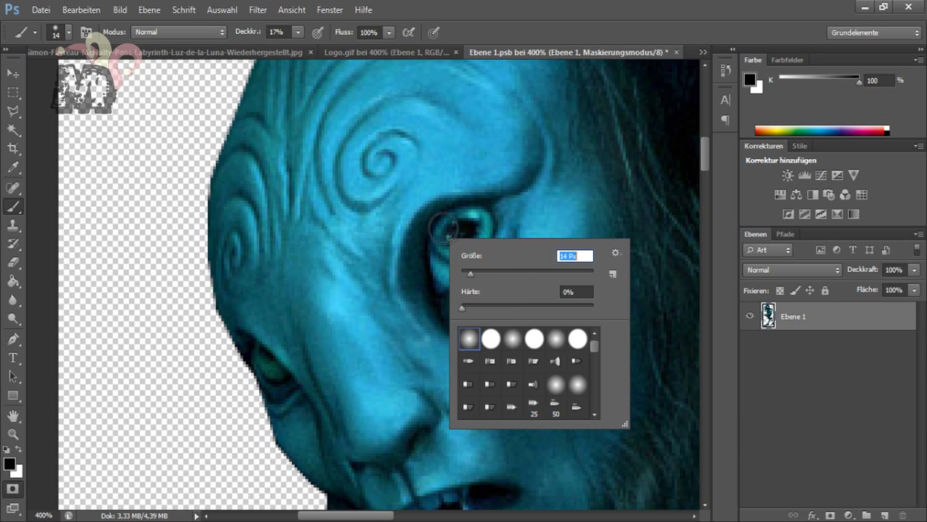
pyautogui.moveTo(468, 271); pyautogui.dragTo(467, 271)
pyautogui.press('Return')
pyautogui.press('0')
pyautogui.moveTo(453, 224); pyautogui.dragTo(467, 220)
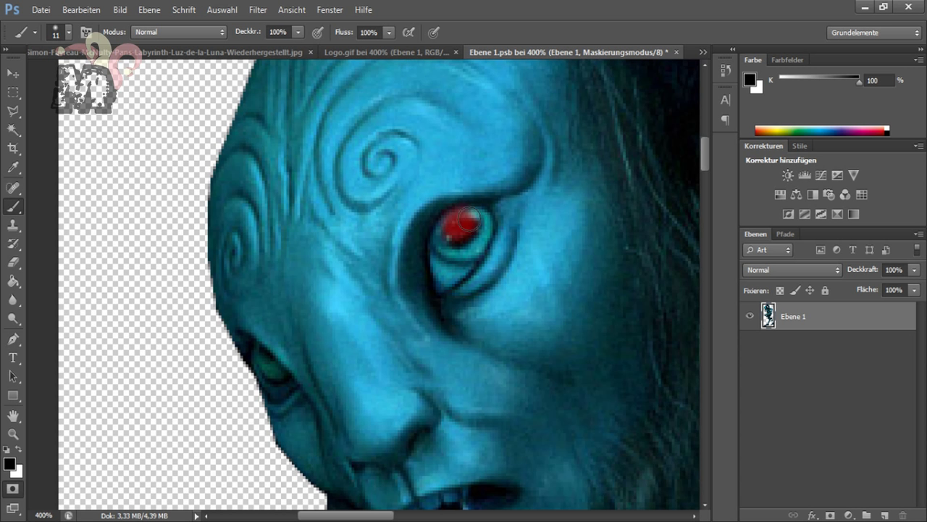
pyautogui.rightClick(270, 331)
pyautogui.moveTo(294, 366); pyautogui.dragTo(283, 366)
pyautogui.press('Return')
pyautogui.click(261, 354)
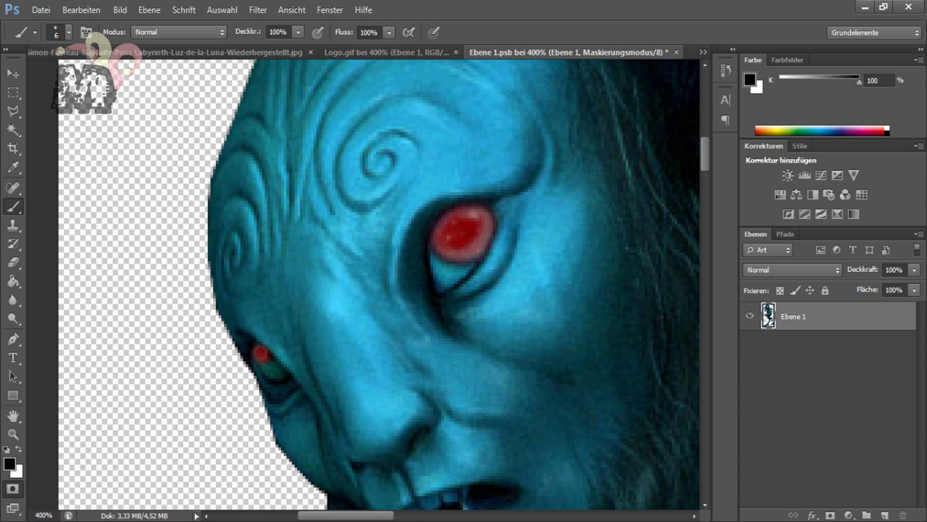
# Step: Tint the eye selection magenta with Hue/Saturation (hue +125, saturation +40) and merge it down
pyautogui.press('q')
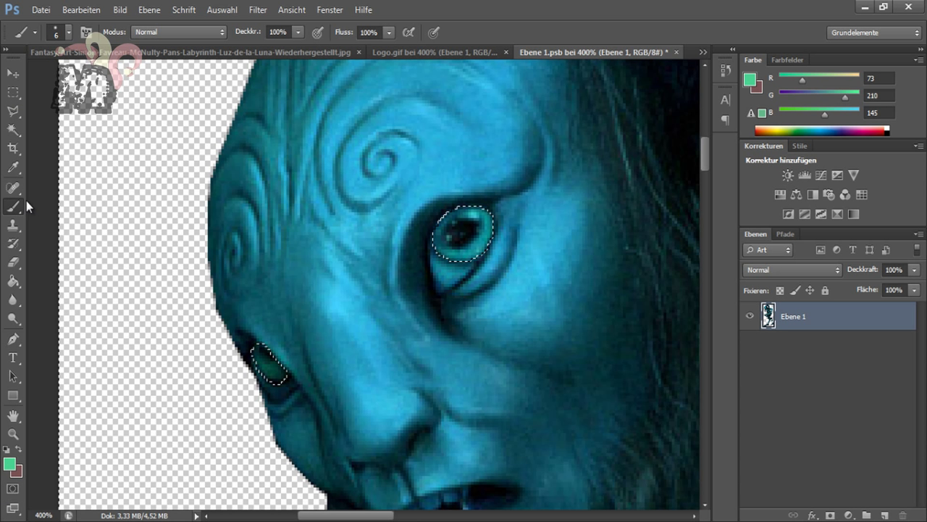
pyautogui.press('m')
pyautogui.rightClick(144, 157)
pyautogui.press('Escape')
pyautogui.click(819, 215)
pyautogui.moveTo(600, 260); pyautogui.dragTo(665, 261)
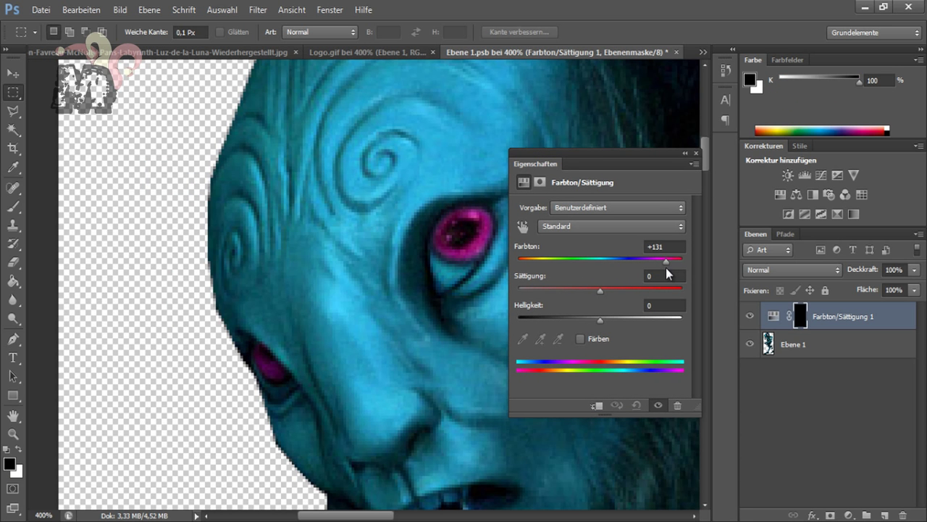
pyautogui.click(684, 154)
pyautogui.rightClick(841, 319)
pyautogui.click(669, 346)
# Step: Select all and Free Transform the faun smaller and lower on its canvas
pyautogui.press('z')
pyautogui.scroll(-5, 333, 351)
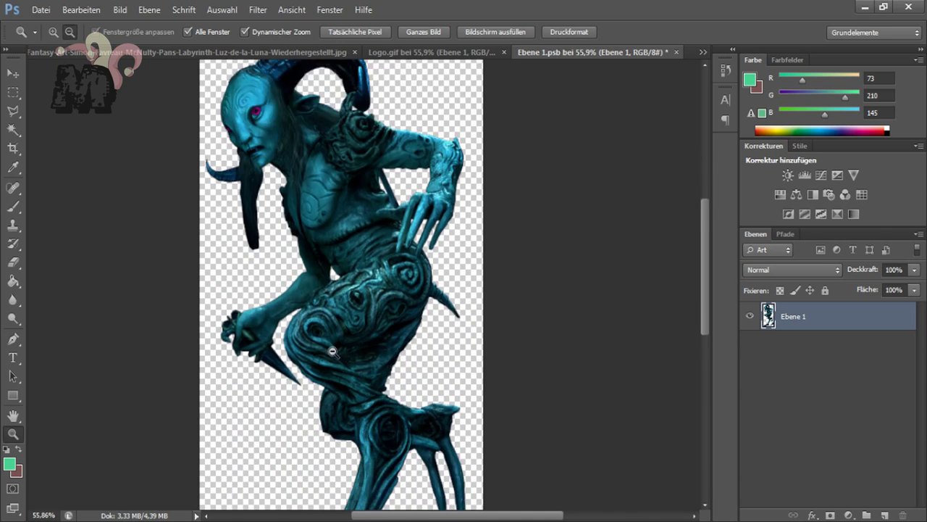
pyautogui.scroll(-2, 333, 351)
pyautogui.press('m')
pyautogui.hotkey('ctrl', 'a')
pyautogui.rightClick(313, 87)
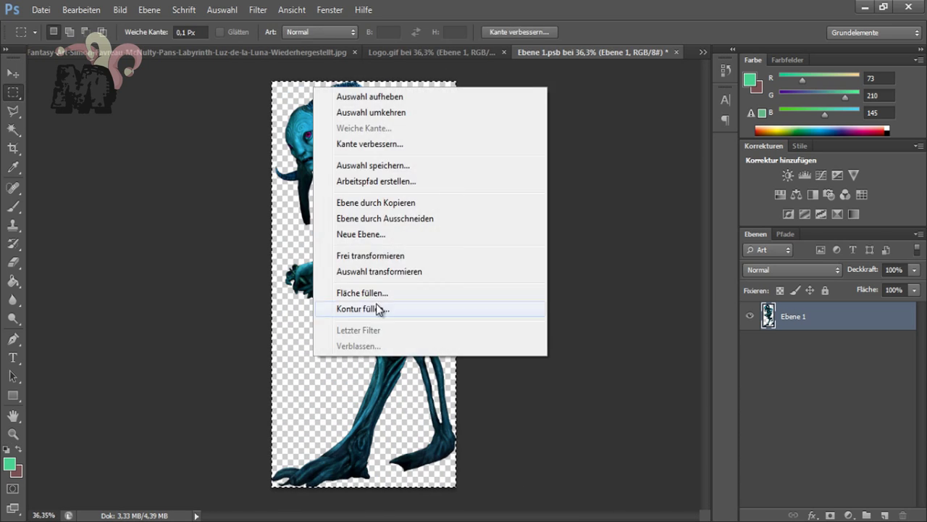
pyautogui.click(371, 255)
pyautogui.moveTo(455, 487)
pyautogui.mouseDown()
pyautogui.moveTo(435, 390)
pyautogui.moveTo(398, 290)
pyautogui.moveTo(402, 308)
pyautogui.mouseUp()
pyautogui.press('Return')
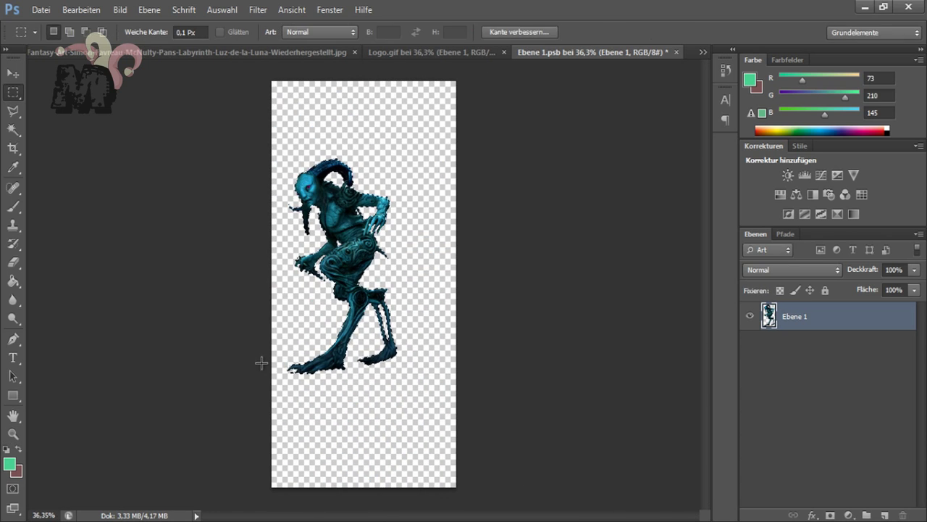
# Step: Copy the faun into 1063.jpg, then rescale and distort it to fit the forest
pyautogui.moveTo(398, 359); pyautogui.dragTo(412, 388)
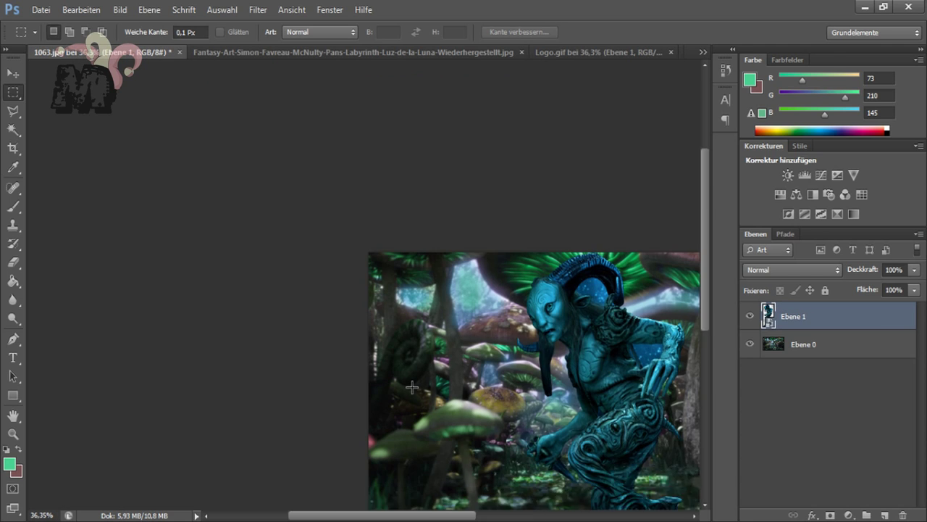
pyautogui.rightClick(825, 316)
pyautogui.click(652, 307)
pyautogui.moveTo(263, 183); pyautogui.dragTo(463, 414)
pyautogui.rightClick(409, 368)
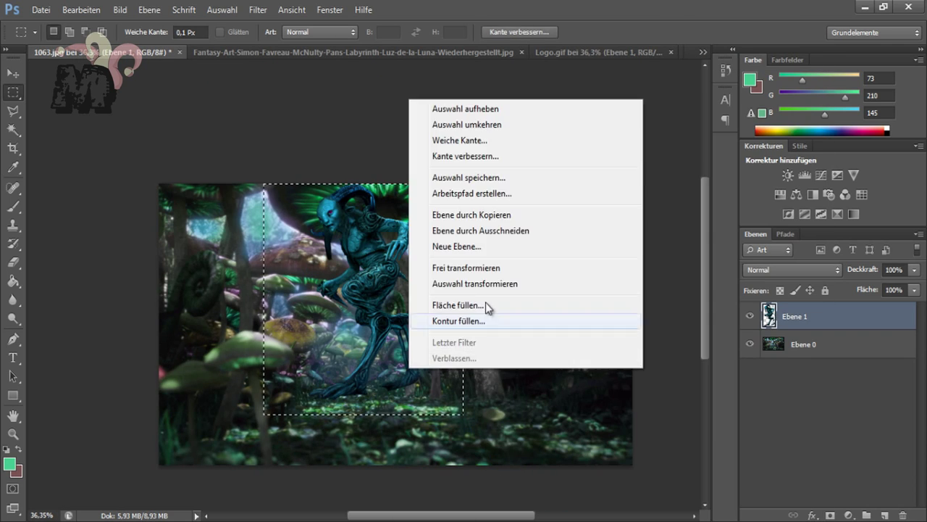
pyautogui.click(465, 267)
pyautogui.moveTo(393, 239); pyautogui.dragTo(443, 251)
pyautogui.rightClick(586, 377)
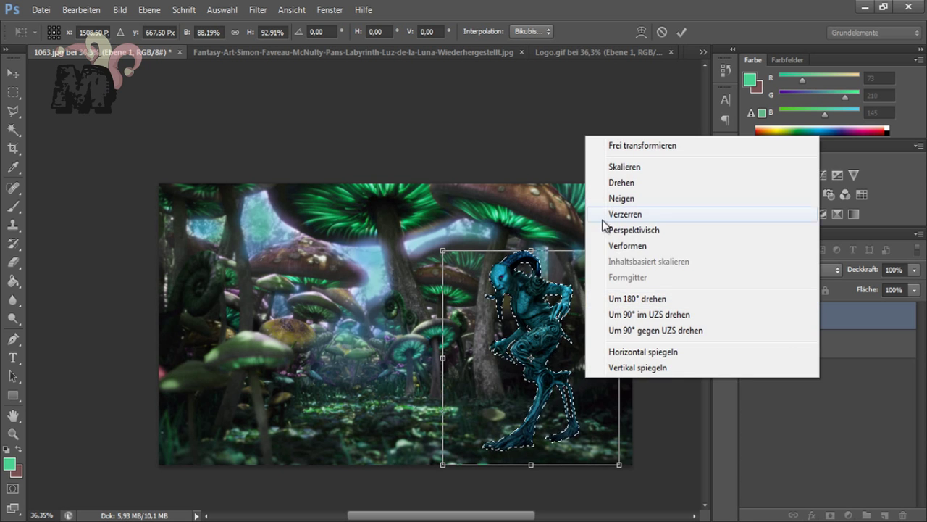
pyautogui.click(603, 217)
pyautogui.moveTo(632, 361); pyautogui.dragTo(621, 377)
pyautogui.press('Return')
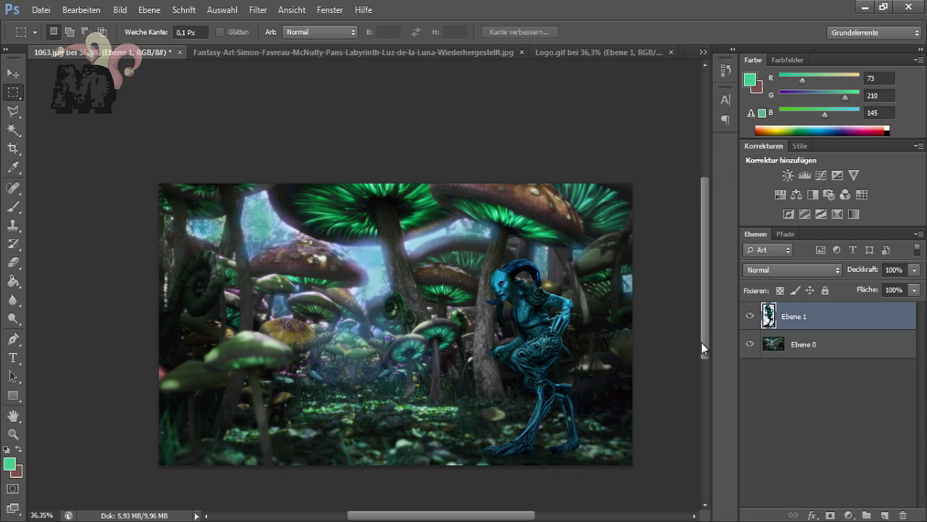
# Step: Shift the faun's hue to -22 with Hue/Saturation and merge it into the layer
pyautogui.click(797, 196)
pyautogui.moveTo(489, 196); pyautogui.dragTo(439, 181)
pyautogui.moveTo(353, 251)
pyautogui.mouseDown()
pyautogui.moveTo(335, 251)
pyautogui.moveTo(343, 279)
pyautogui.mouseUp()
pyautogui.click(449, 142)
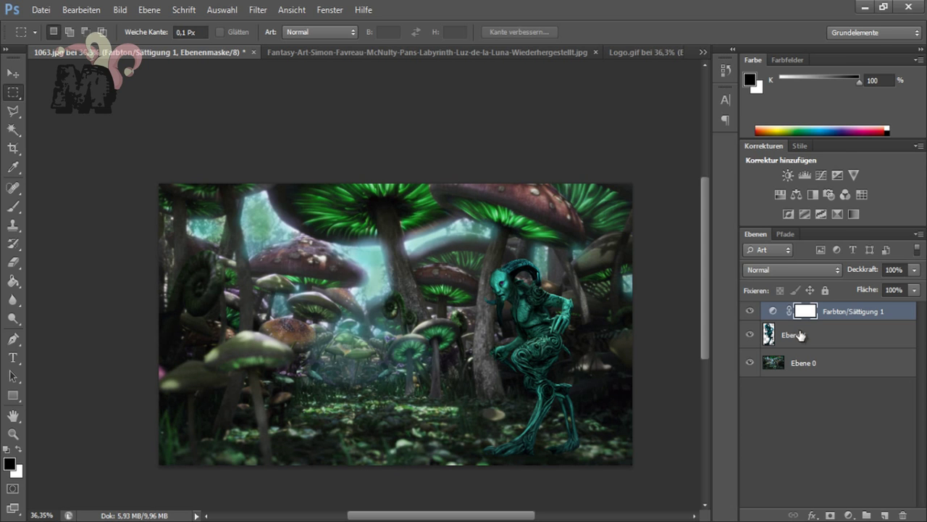
pyautogui.rightClick(845, 311)
pyautogui.click(731, 345)
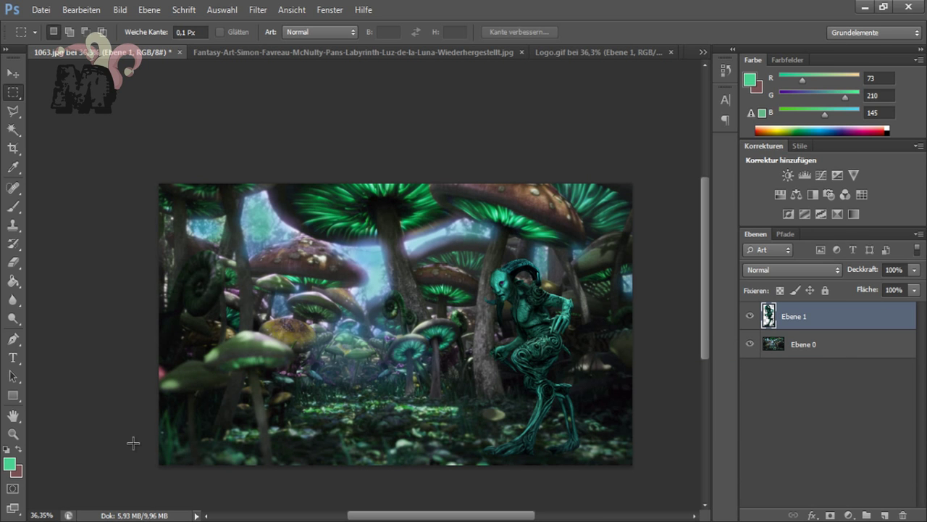
# Step: Set the eraser to 18% opacity, make Ebene 0 active, and fit the image in the window
pyautogui.press('z')
pyautogui.moveTo(320, 377); pyautogui.dragTo(384, 377)
pyautogui.press('e')
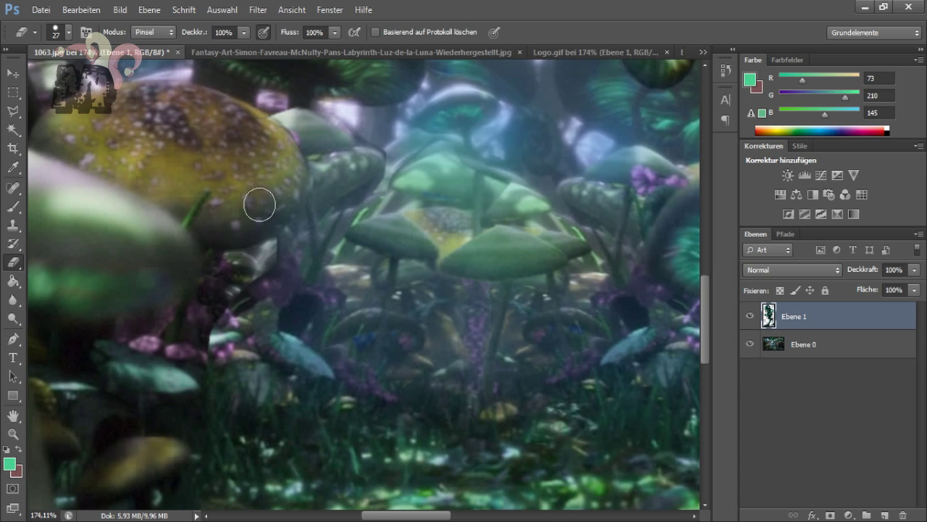
pyautogui.press('1')
pyautogui.press('8')
pyautogui.click(810, 354)
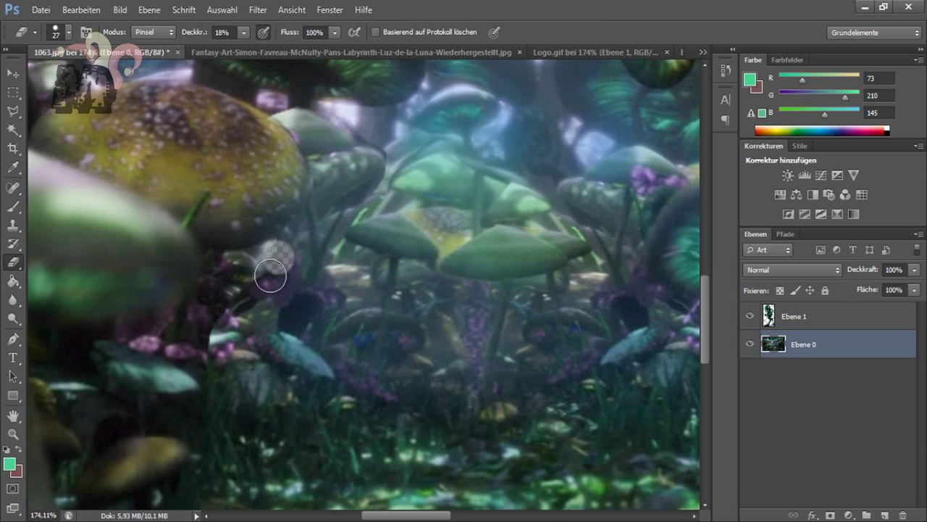
pyautogui.click(797, 316)
pyautogui.click(773, 346)
pyautogui.press('z')
pyautogui.hotkey('ctrl', '0')
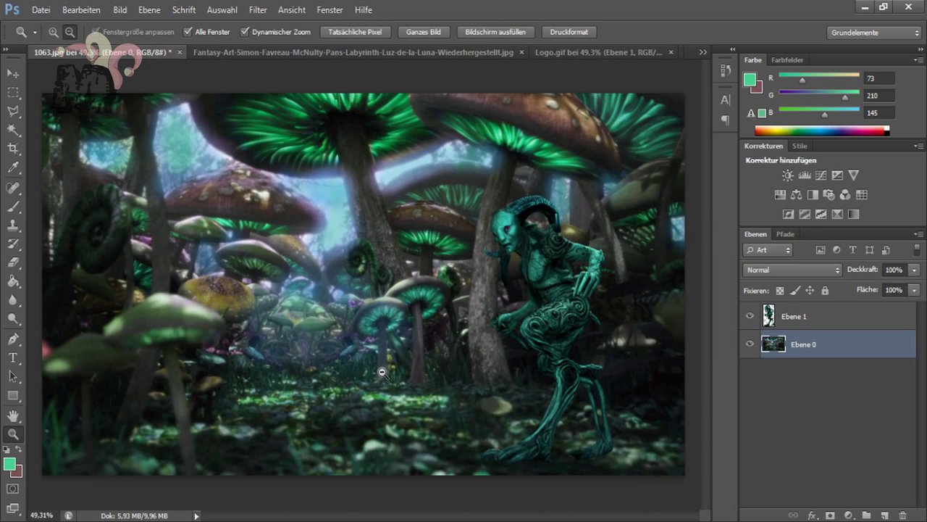
# Step: Bring up the jester-M logo document and close the faun source document
pyautogui.click(565, 53)
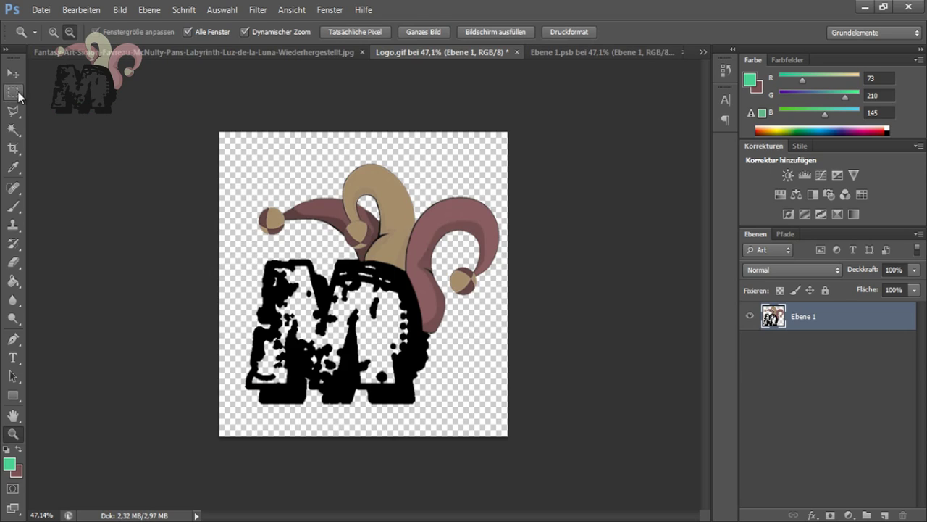
pyautogui.press('m')
pyautogui.click(435, 52)
pyautogui.click(643, 52)
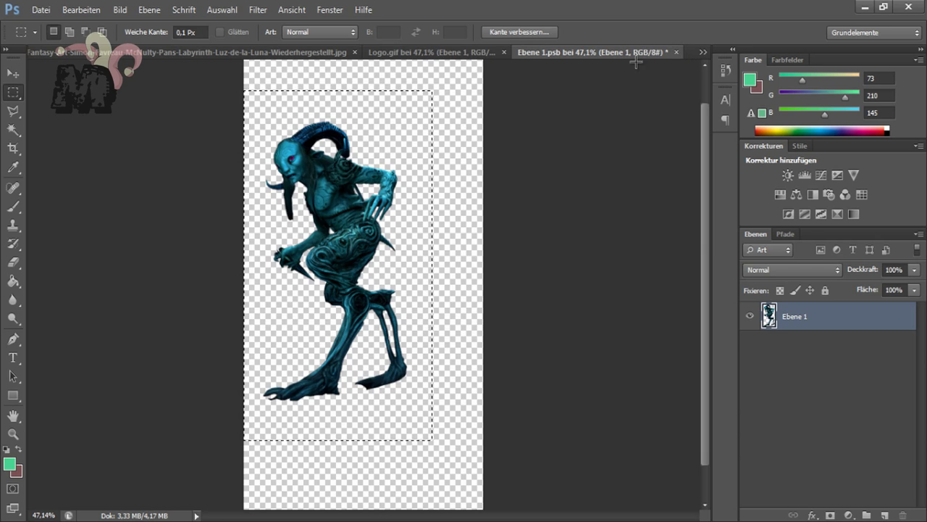
pyautogui.click(676, 52)
# Step: Scale the jester-M logo to about 47%, place it lower right, and stack it above the faun
pyautogui.hotkey('ctrl', 't')
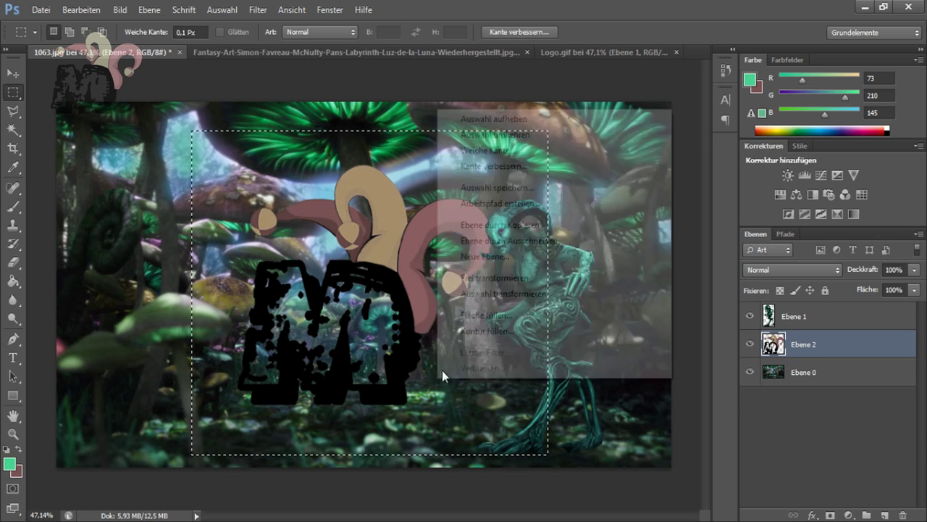
pyautogui.moveTo(548, 259); pyautogui.dragTo(373, 269)
pyautogui.moveTo(330, 340); pyautogui.dragTo(674, 350)
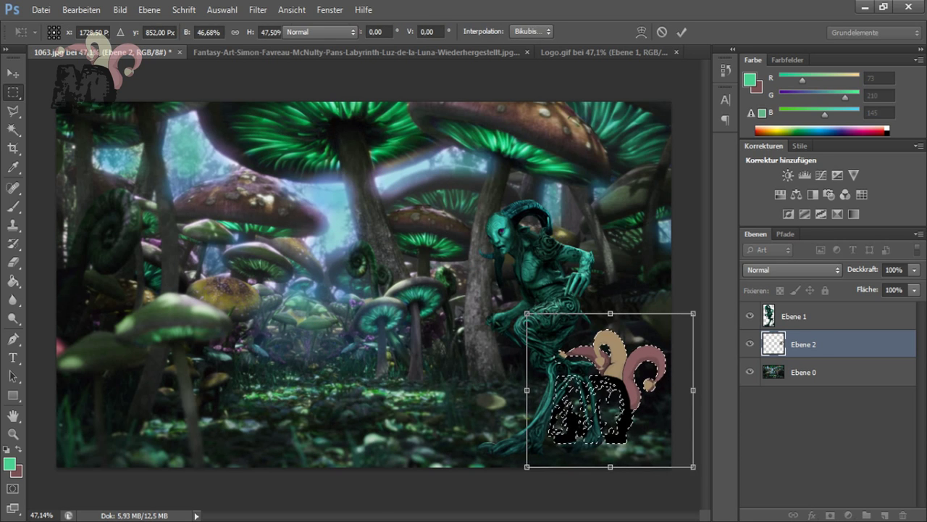
pyautogui.press('Return')
pyautogui.press('m')
pyautogui.moveTo(802, 344); pyautogui.dragTo(802, 317)
# Step: Marquee the faun on Ebene 1, free-transform it smaller and further left, then deselect
pyautogui.click(794, 345)
pyautogui.moveTo(416, 159); pyautogui.dragTo(626, 431)
pyautogui.rightClick(626, 431)
pyautogui.click(638, 334)
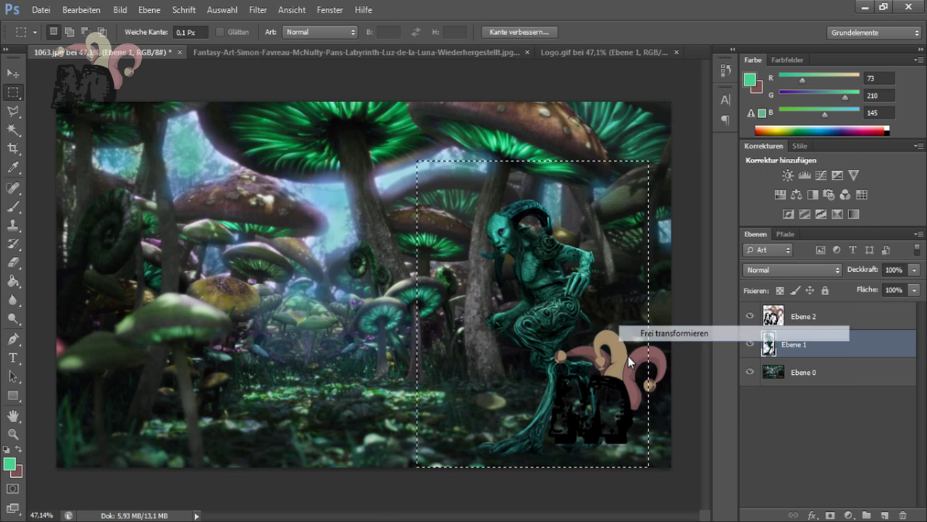
pyautogui.moveTo(652, 155); pyautogui.dragTo(601, 211)
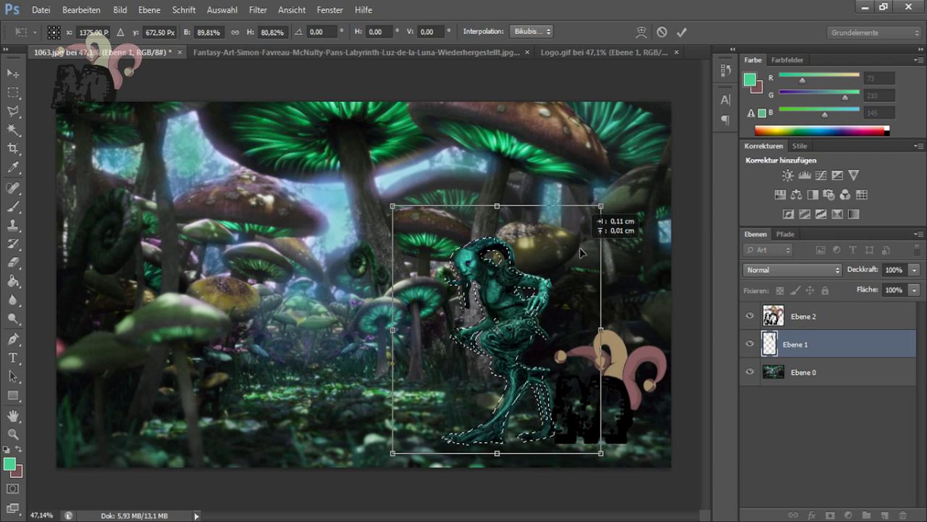
pyautogui.press('Return')
pyautogui.hotkey('ctrl', 'd')
# Step: Zoom in on the faun's legs and set the Eraser to 14% opacity
pyautogui.press('z')
pyautogui.click(505, 432)
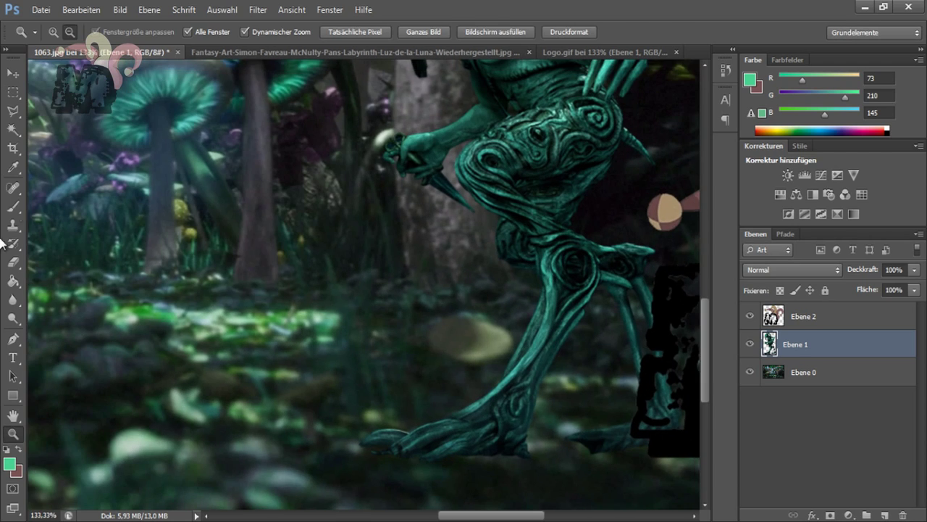
pyautogui.press('e')
pyautogui.moveTo(241, 50); pyautogui.dragTo(238, 50)
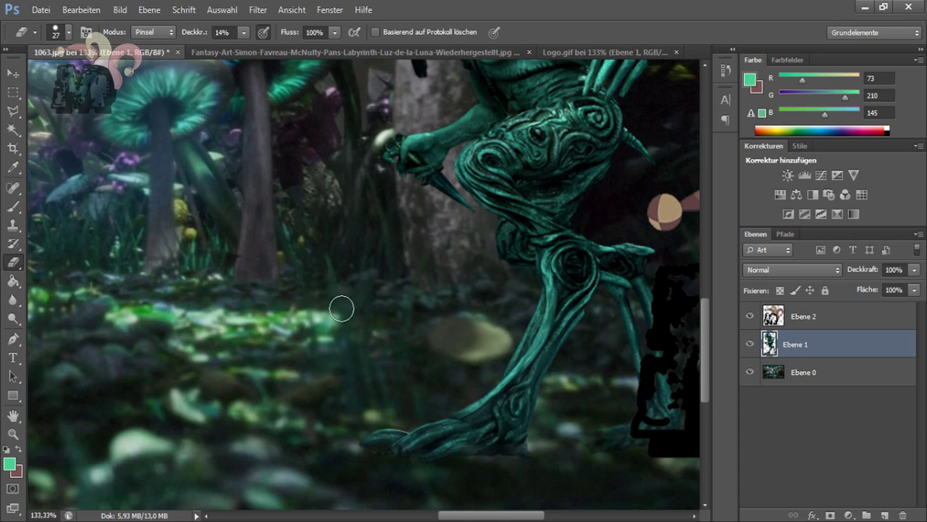
pyautogui.scroll(5, 342, 308)
# Step: Zoom in on the faun's upper body and check the Brush size and hardness
pyautogui.press('z')
pyautogui.keyDown('alt'); pyautogui.click(470, 373); pyautogui.keyUp('alt')
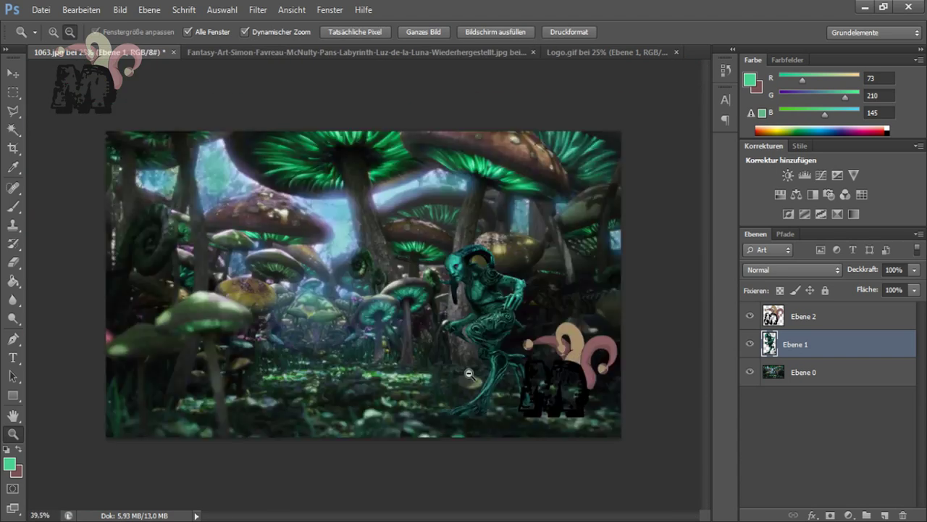
pyautogui.moveTo(469, 373); pyautogui.dragTo(502, 440)
pyautogui.press('b')
pyautogui.rightClick(311, 216)
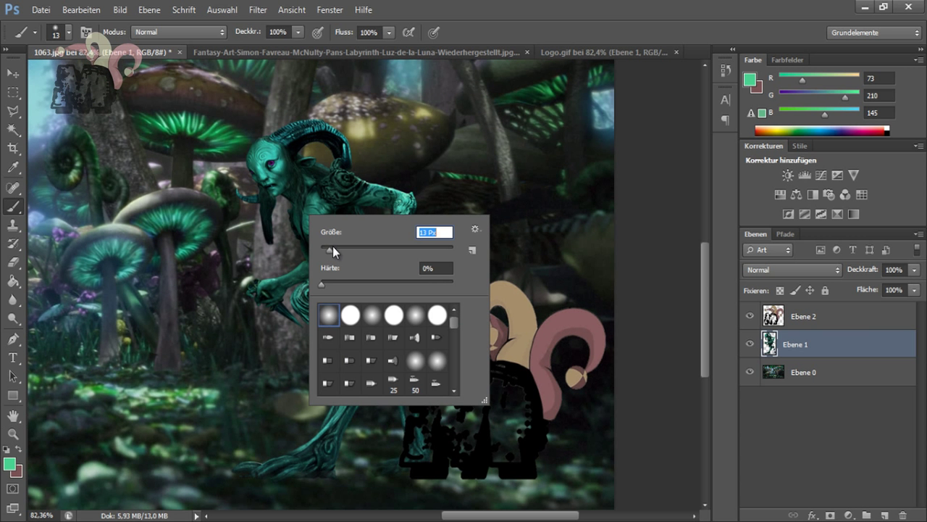
# Step: Set the brush opacity to 76% and zoom out to the whole composition
pyautogui.press('7')
pyautogui.press('6')
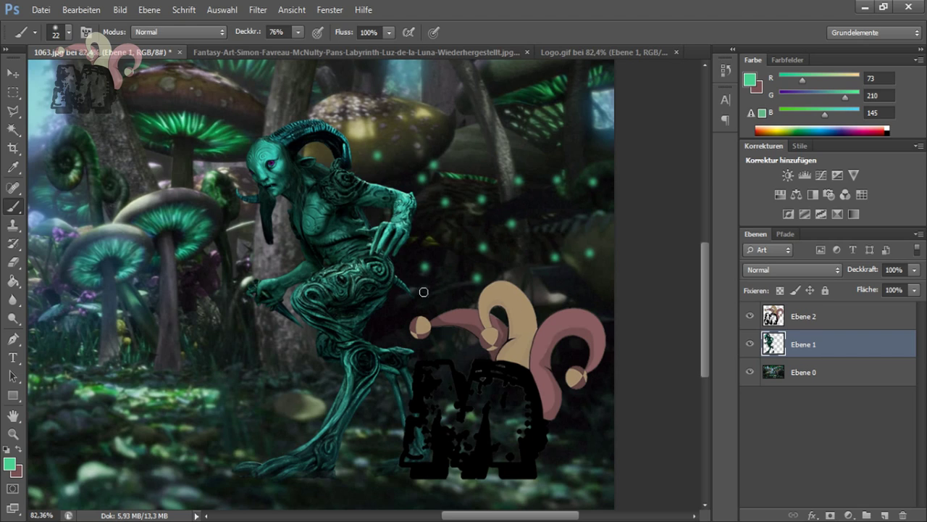
pyautogui.press('z')
pyautogui.moveTo(424, 292); pyautogui.dragTo(326, 290)
# Step: Add a Hue/Saturation layer with Sättigung +17 and keep Ebene 1 above it
pyautogui.click(796, 194)
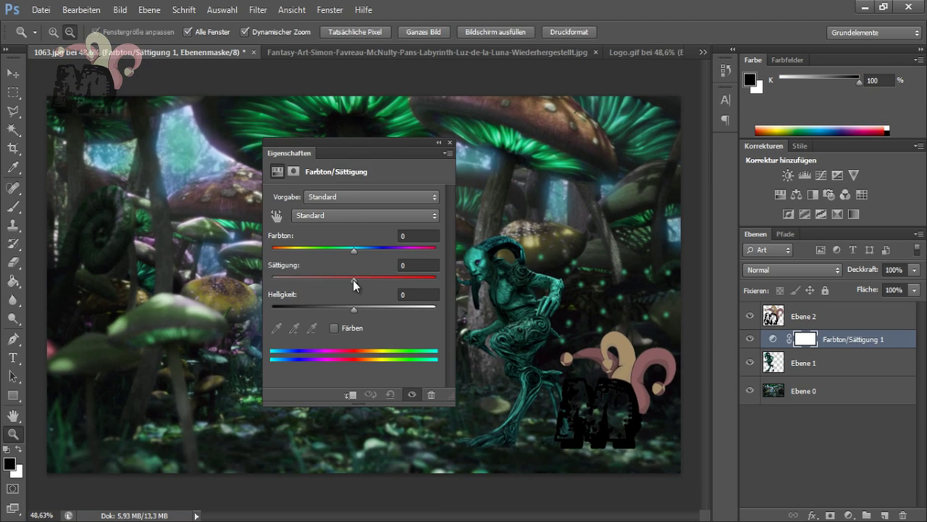
pyautogui.moveTo(421, 164); pyautogui.dragTo(712, 218)
pyautogui.moveTo(623, 210); pyautogui.dragTo(768, 233)
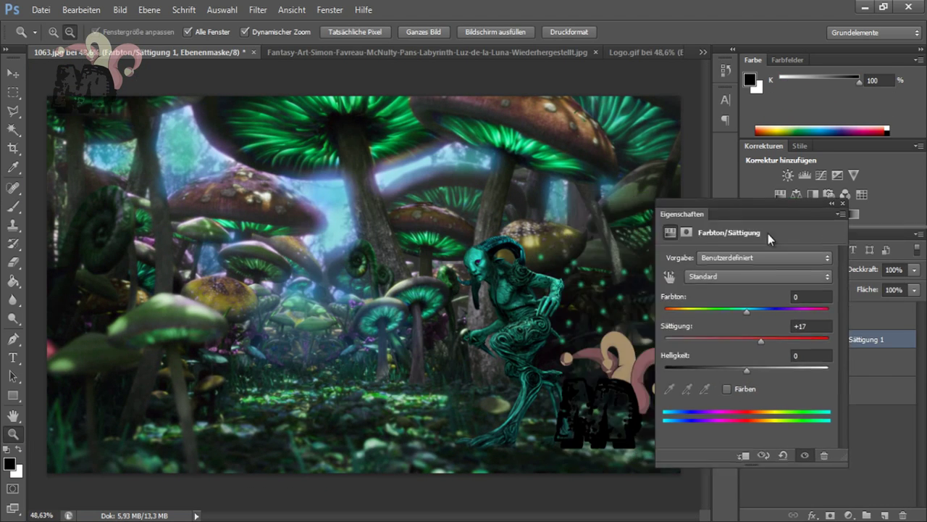
pyautogui.moveTo(800, 358); pyautogui.dragTo(824, 341)
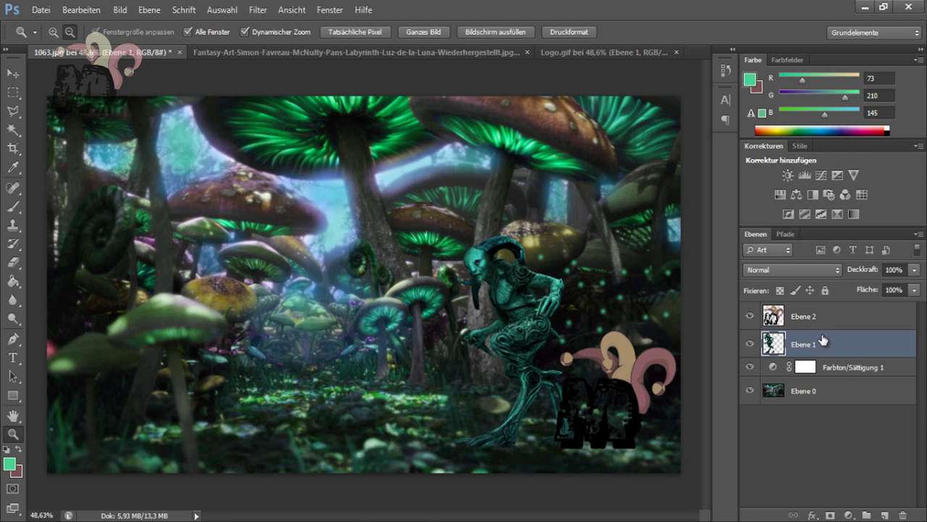
pyautogui.moveTo(518, 422); pyautogui.dragTo(579, 424)
# Step: Zoom in and erase the grey leftover between beard and shoulder at 14%
pyautogui.press('e')
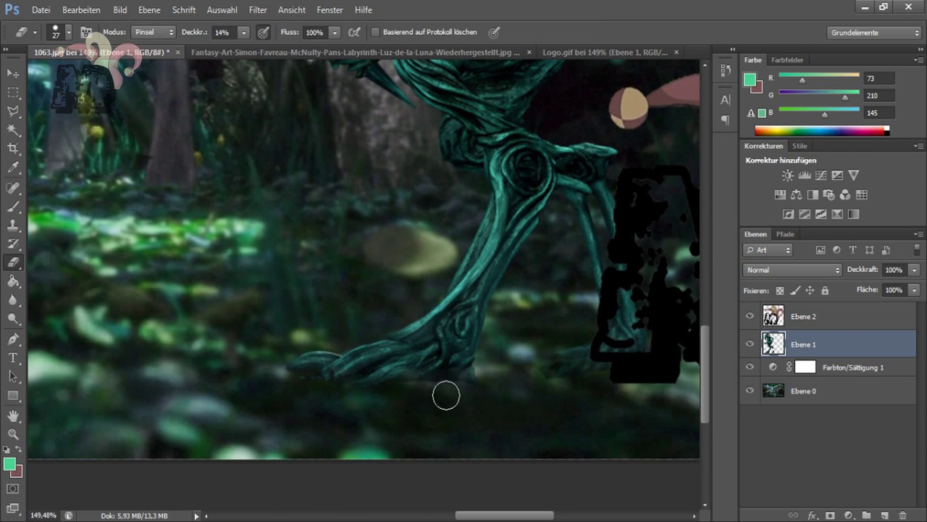
pyautogui.scroll(1, 635, 373)
pyautogui.scroll(7, 378, 263)
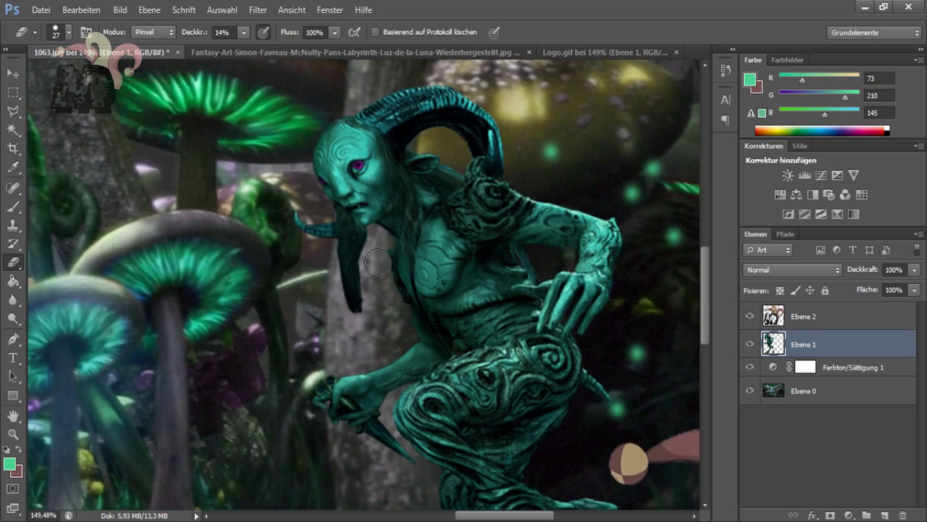
pyautogui.moveTo(376, 276); pyautogui.dragTo(420, 276)
pyautogui.rightClick(312, 267)
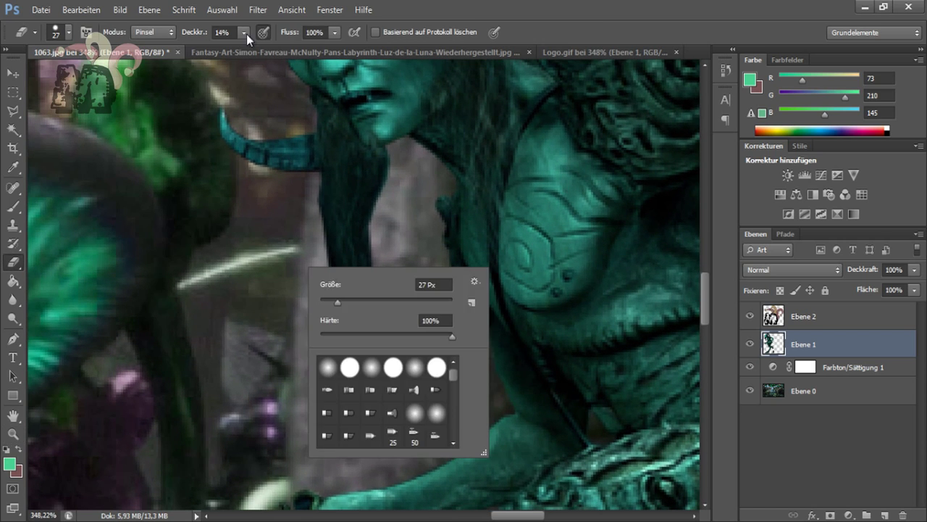
pyautogui.press('Escape')
pyautogui.moveTo(400, 231)
pyautogui.mouseDown()
pyautogui.moveTo(331, 254)
pyautogui.moveTo(369, 279)
pyautogui.moveTo(389, 232)
pyautogui.mouseUp()
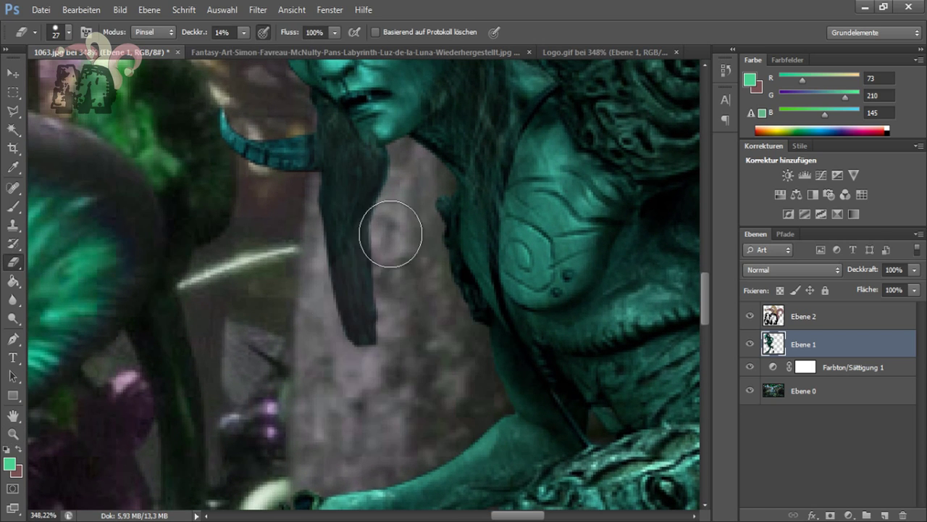
# Step: Refine the beard tip with the Eraser at 1% and 6%, then open Save for Web
pyautogui.press('0')
pyautogui.press('1')
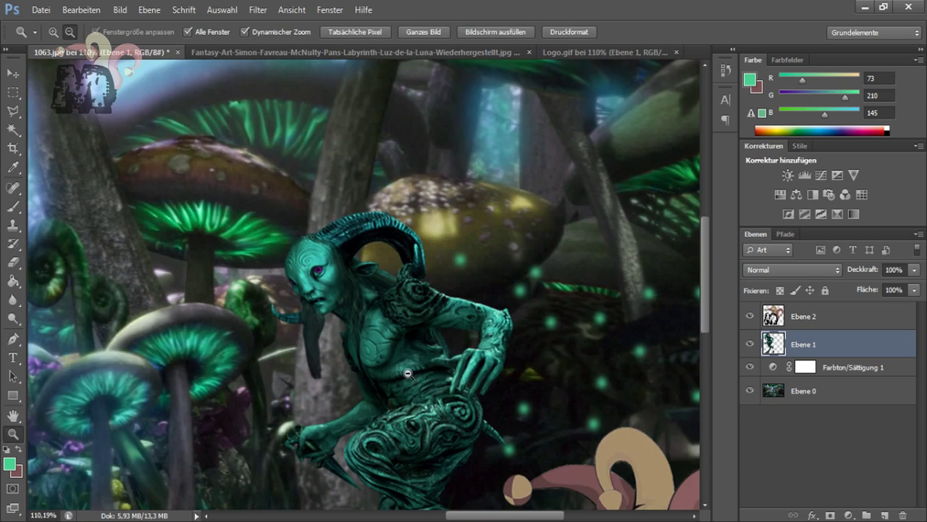
pyautogui.moveTo(472, 430); pyautogui.dragTo(340, 249)
pyautogui.press('6')
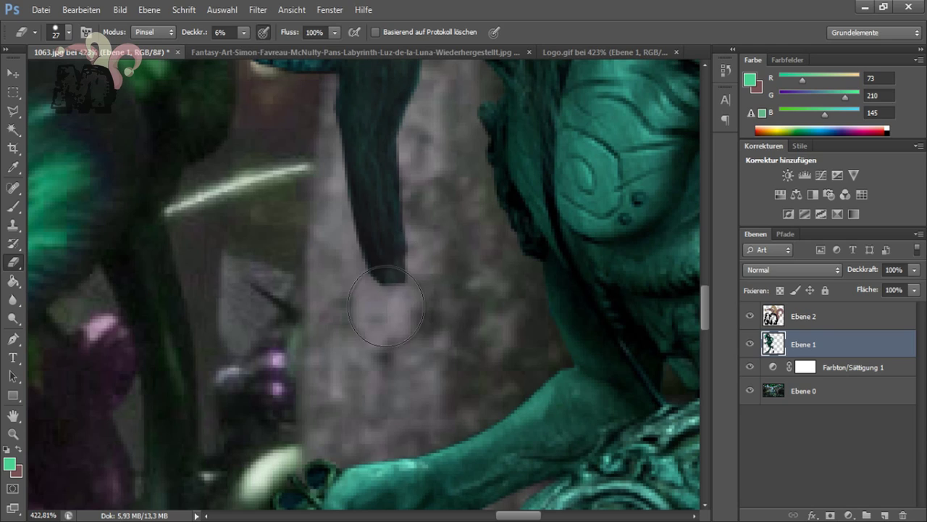
pyautogui.press('z')
pyautogui.keyDown('alt'); pyautogui.click(420, 340); pyautogui.keyUp('alt')
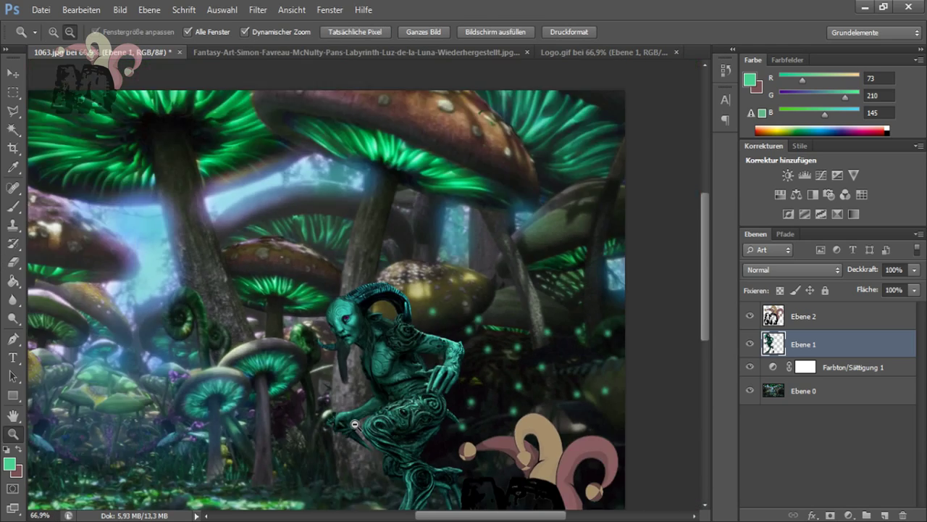
pyautogui.hotkey('ctrl', 'alt', 'shift', 's')
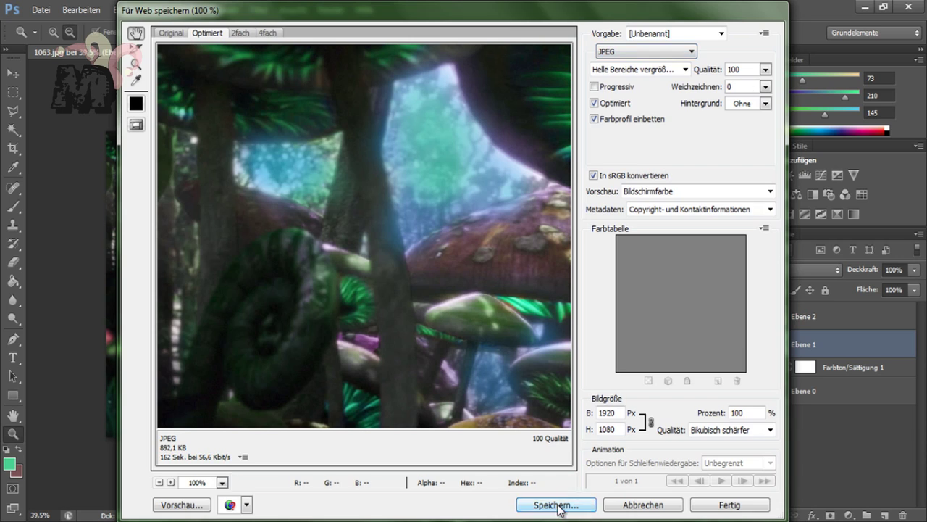
# Step: Cancel the export and resize the image to 768 px height via Bildgröße, fitting it on screen
pyautogui.click(559, 505)
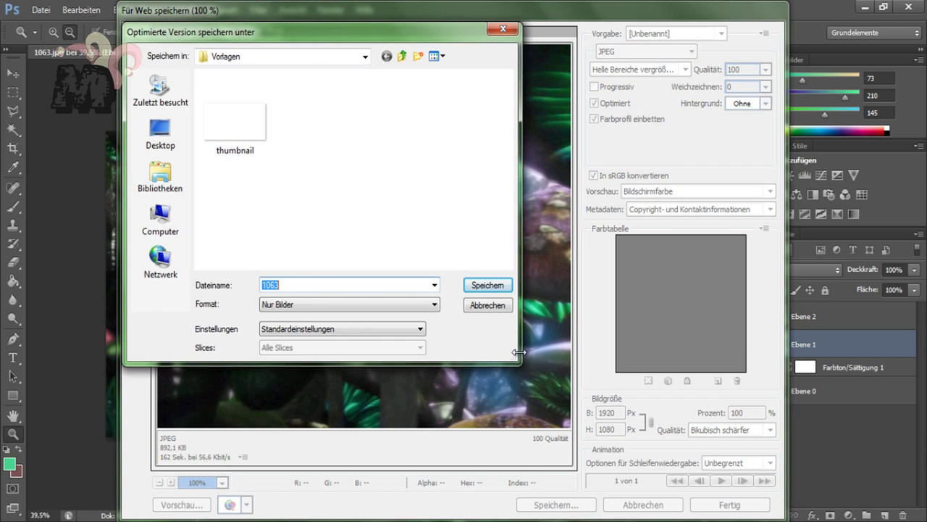
pyautogui.press('Escape')
pyautogui.press('Escape')
pyautogui.hotkey('ctrl', 'alt', 'i')
pyautogui.write('1366')
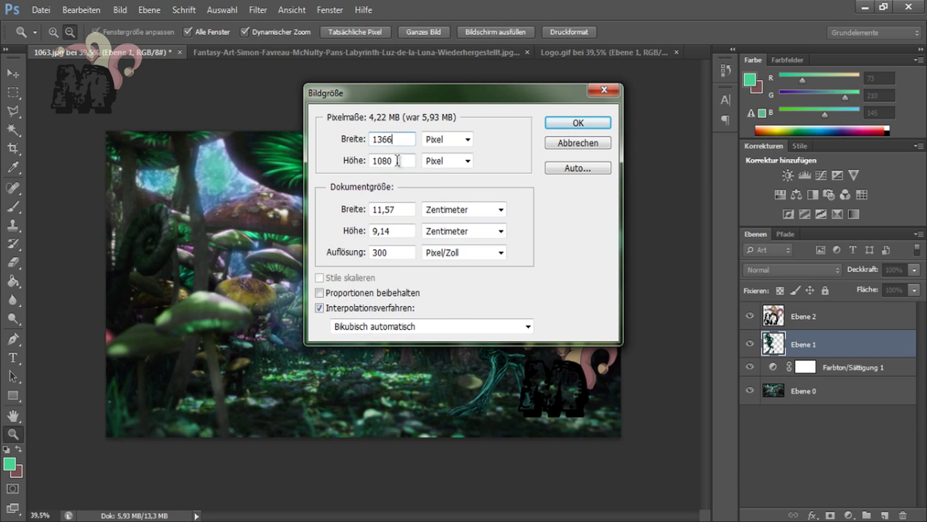
pyautogui.press('Tab')
pyautogui.write('768')
pyautogui.click(578, 123)
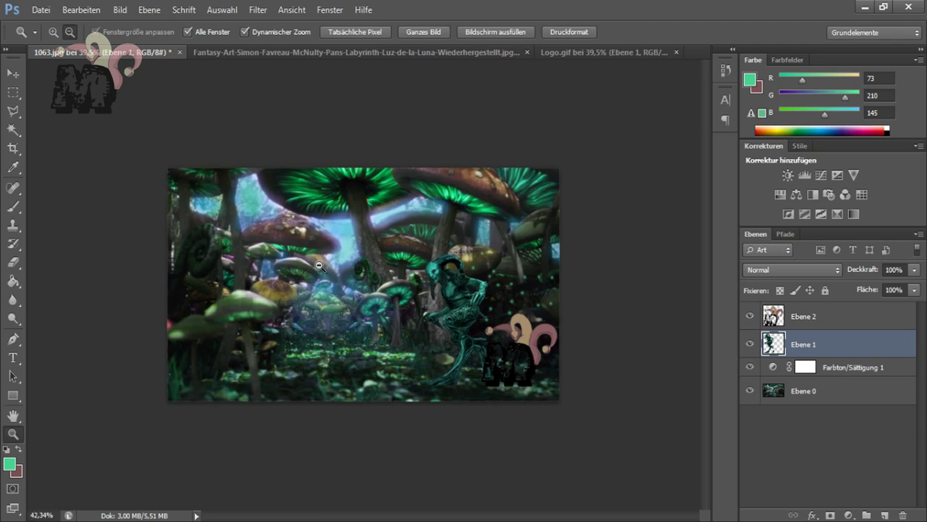
pyautogui.hotkey('ctrl', '0')
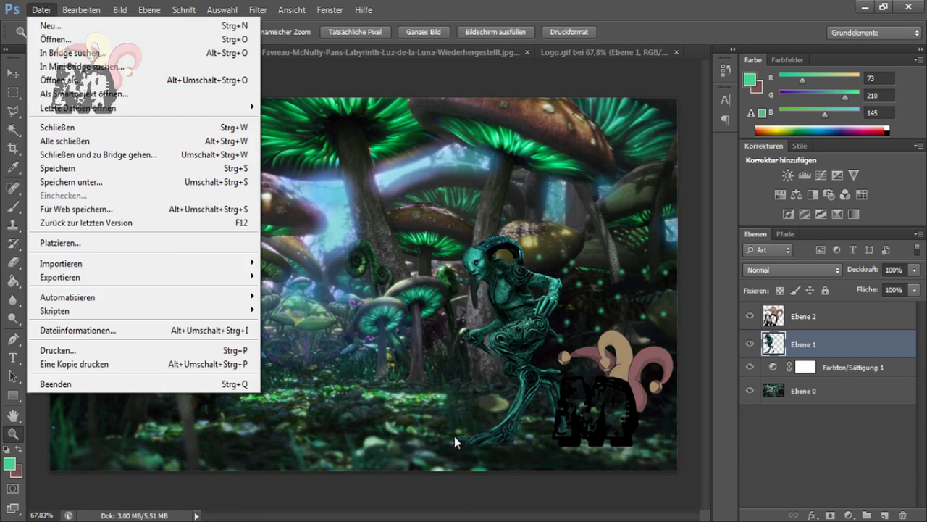